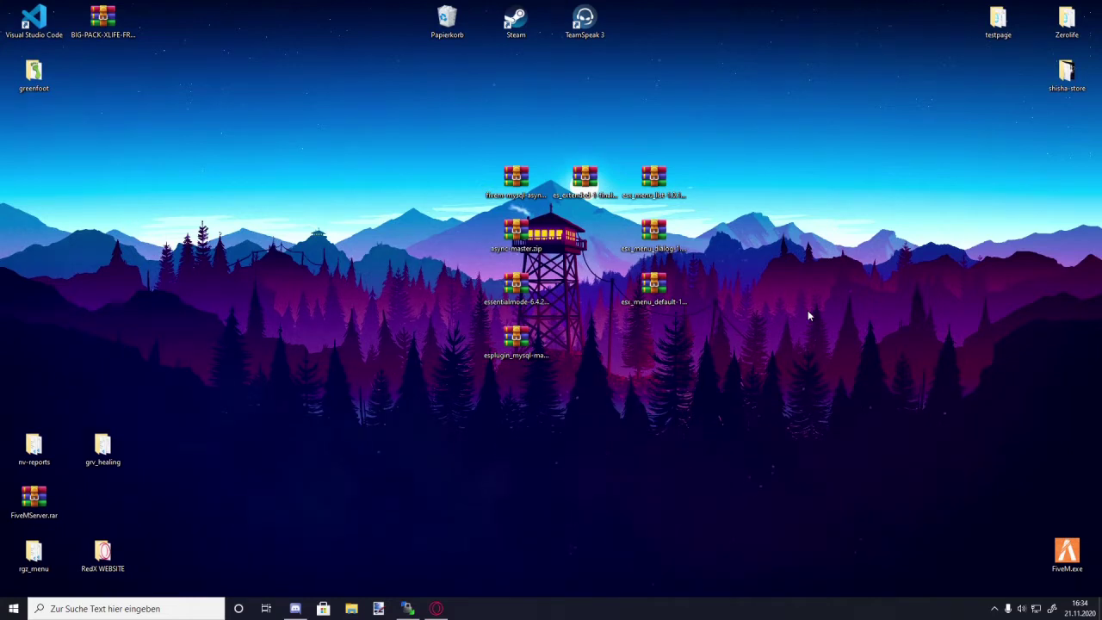
left_click_drag(408, 399, 723, 154)
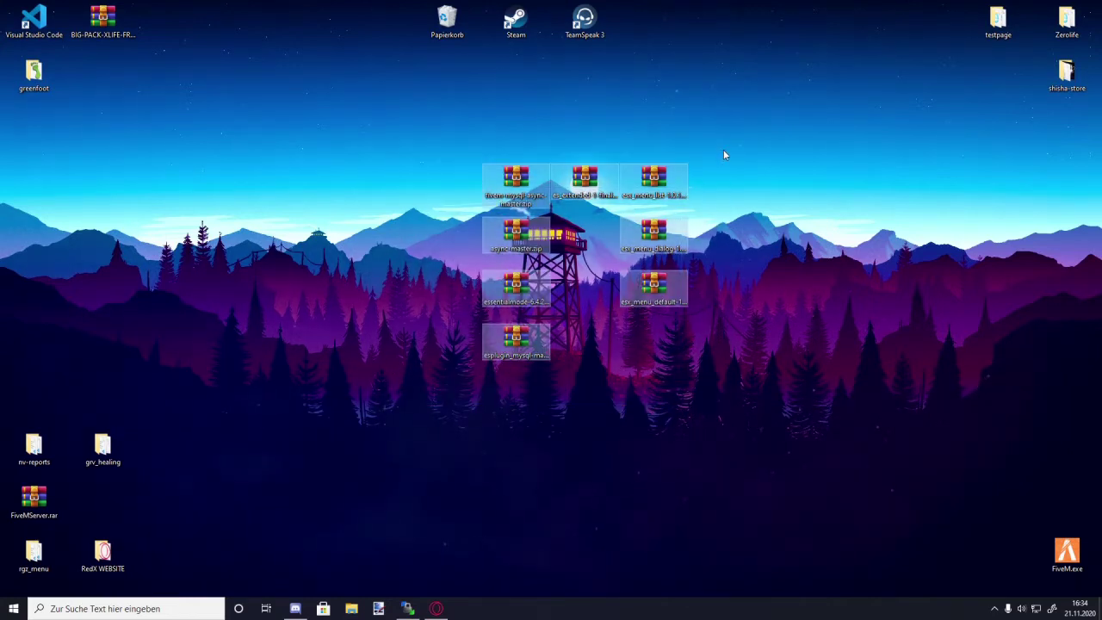
left_click(723, 155)
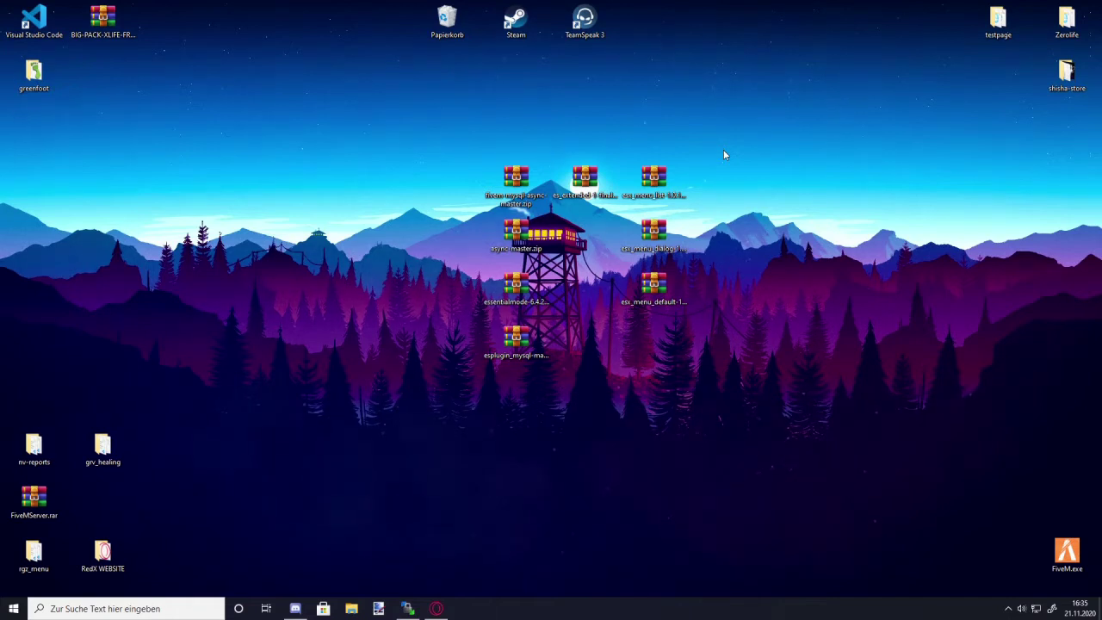
left_click_drag(394, 398, 772, 139)
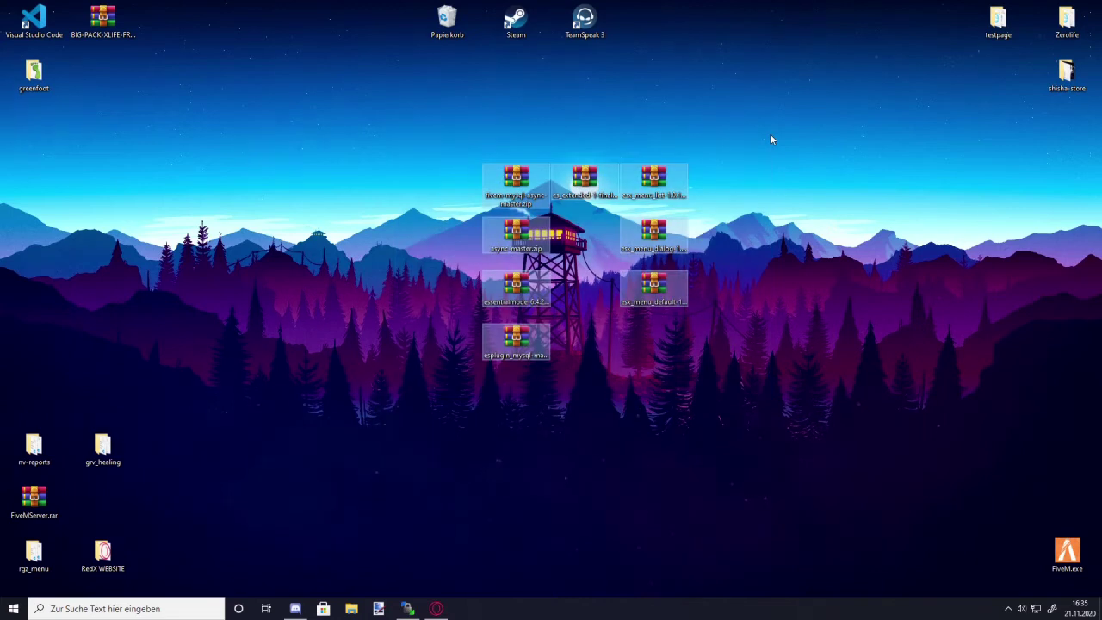
left_click_drag(444, 391, 806, 115)
left_click(794, 135)
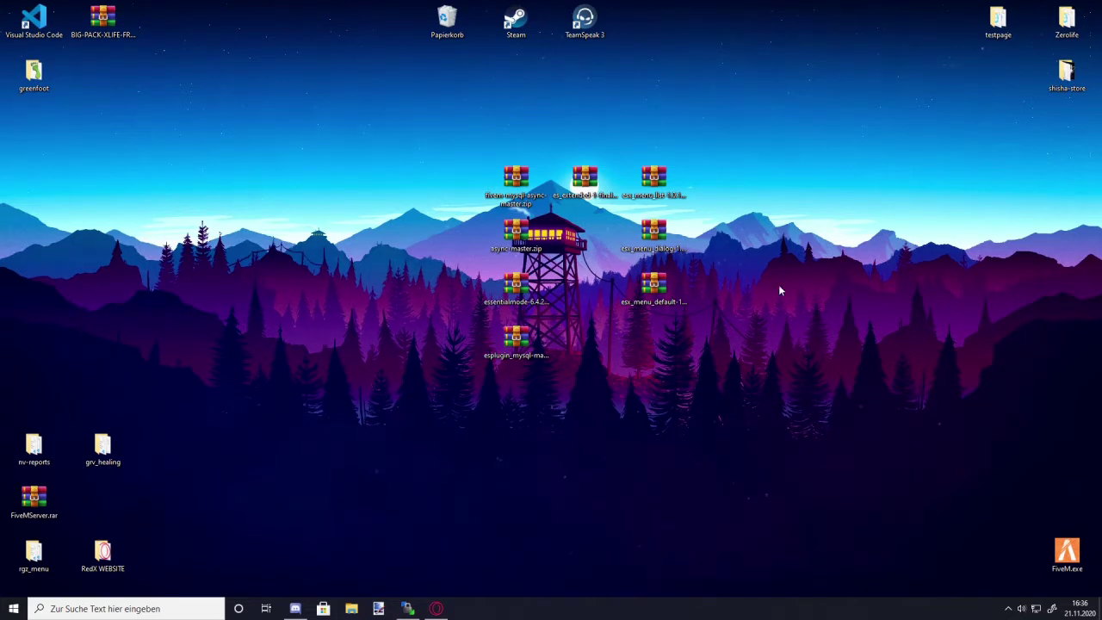
Rearrange the desktop archives into three separate groups: the mysql, async and essentialmode zips, es_extended, and the three esx_menu zips
left_click_drag(441, 380, 378, 137)
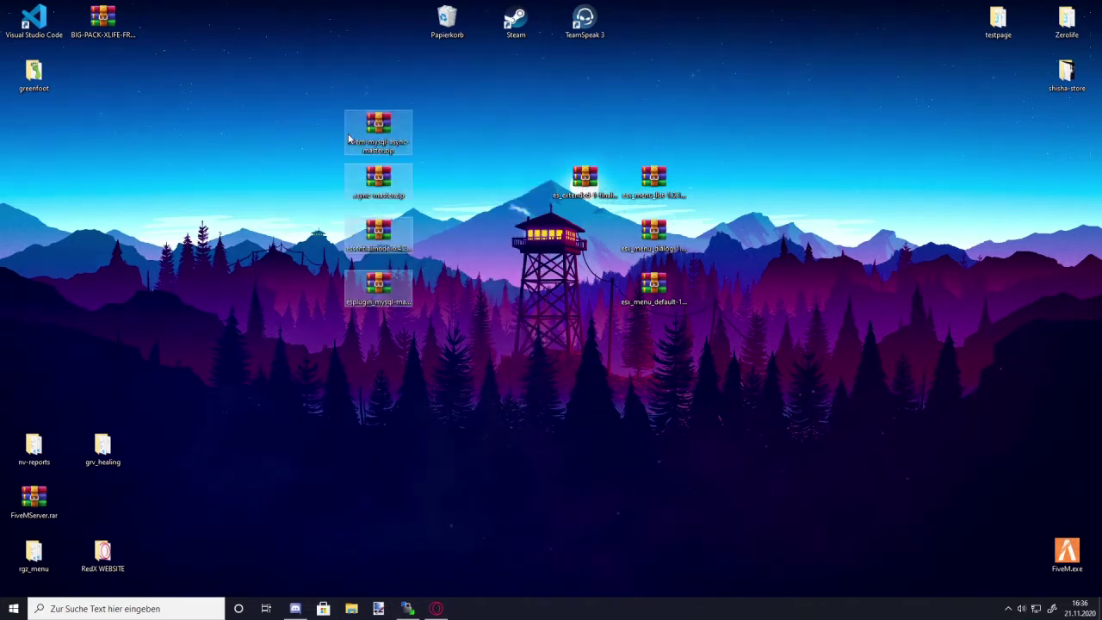
left_click(469, 267)
left_click_drag(567, 189, 519, 130)
left_click_drag(608, 317, 715, 164)
left_click_drag(653, 284, 653, 232)
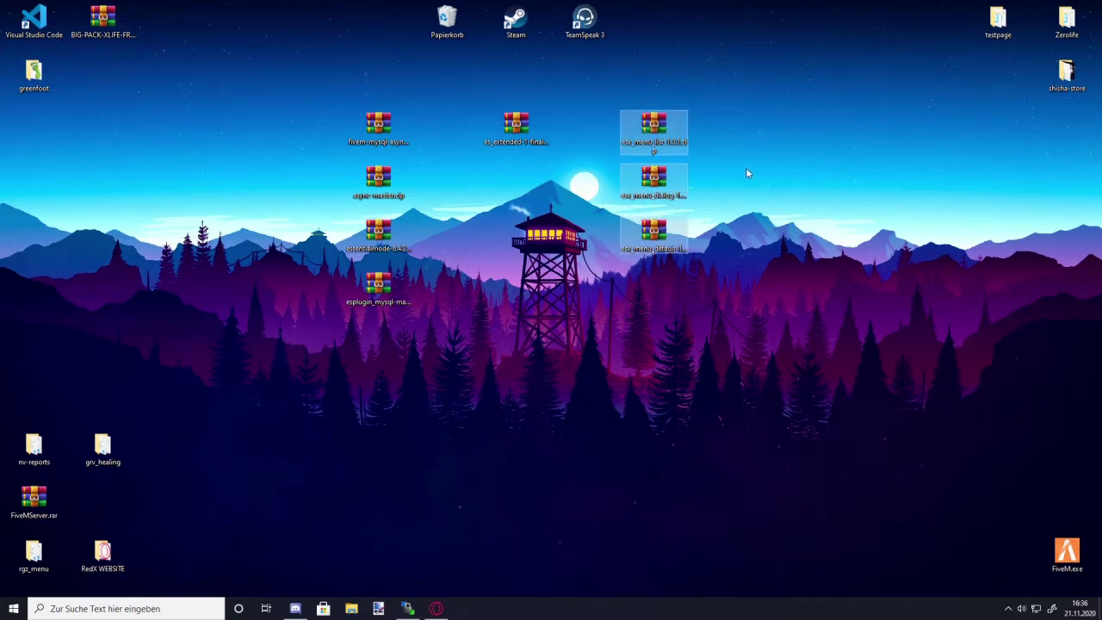
left_click(745, 171)
left_click(659, 187)
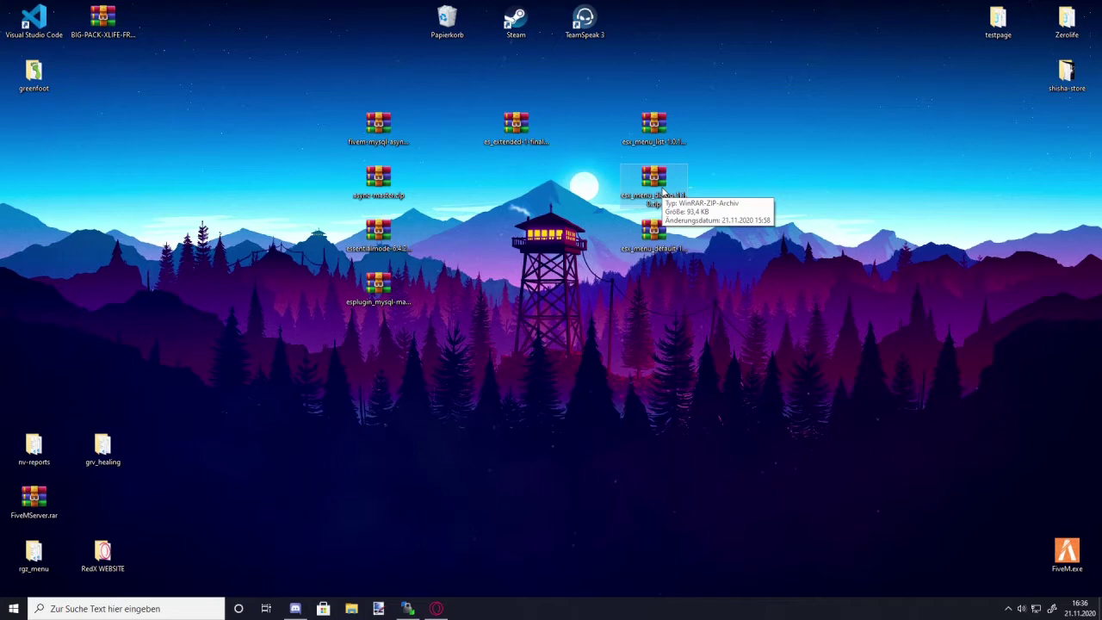
Extract the folder from fivem-mysql-async-master.zip to the desktop and delete the archive
double_click(379, 124)
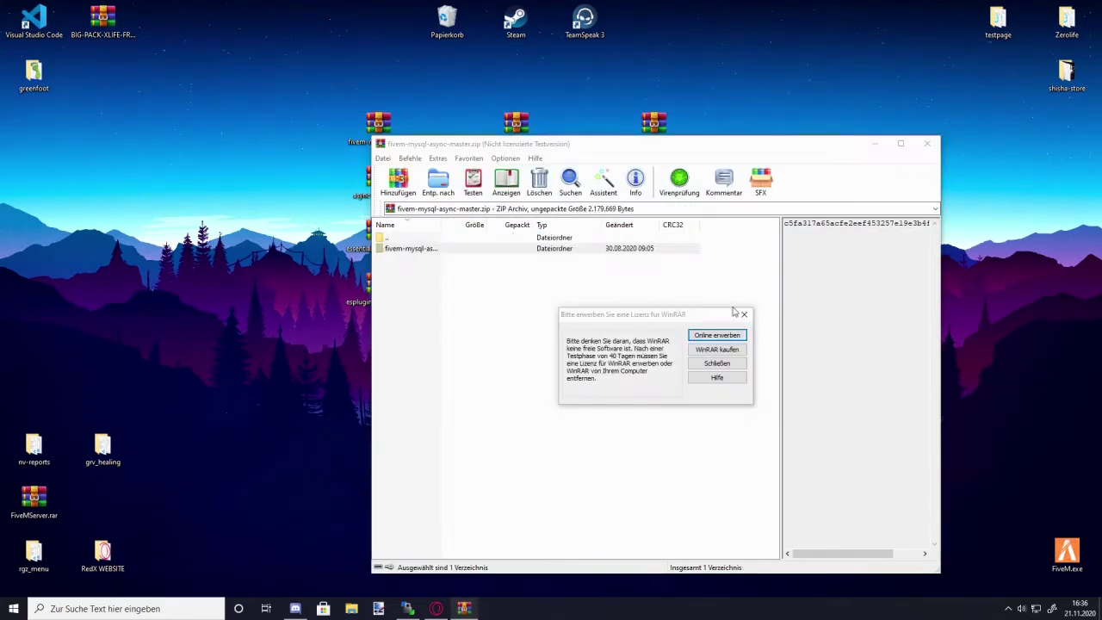
left_click(744, 314)
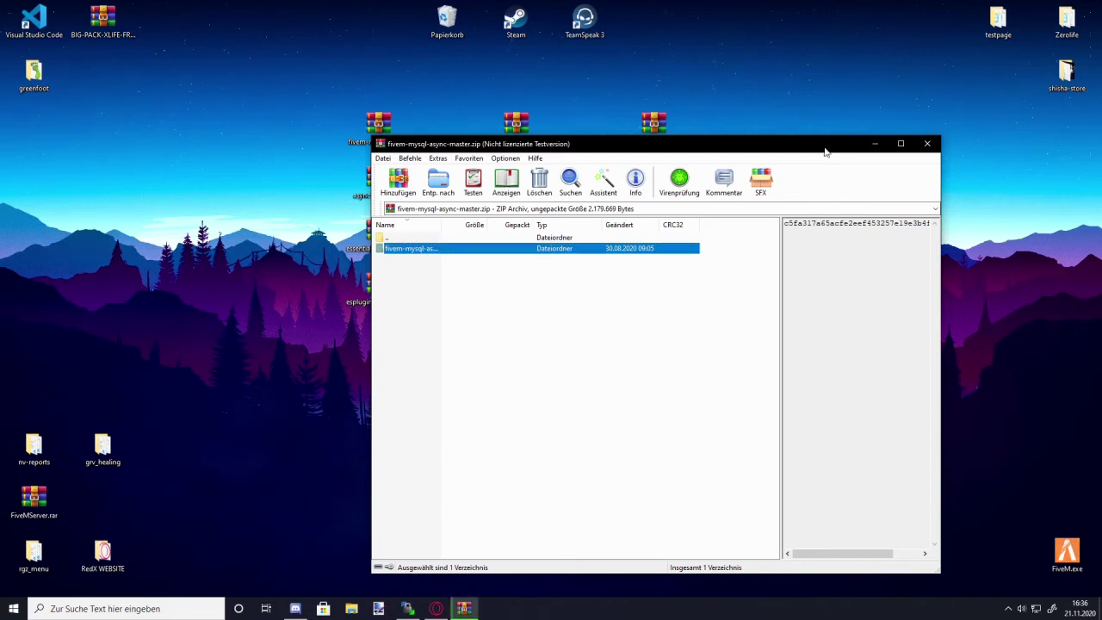
left_click(927, 143)
key("Delete")
Extract the async-master folder from async-master.zip to the desktop and delete the archive
double_click(379, 183)
key("BackSpace")
left_click_drag(412, 250, 296, 127)
left_click(873, 151)
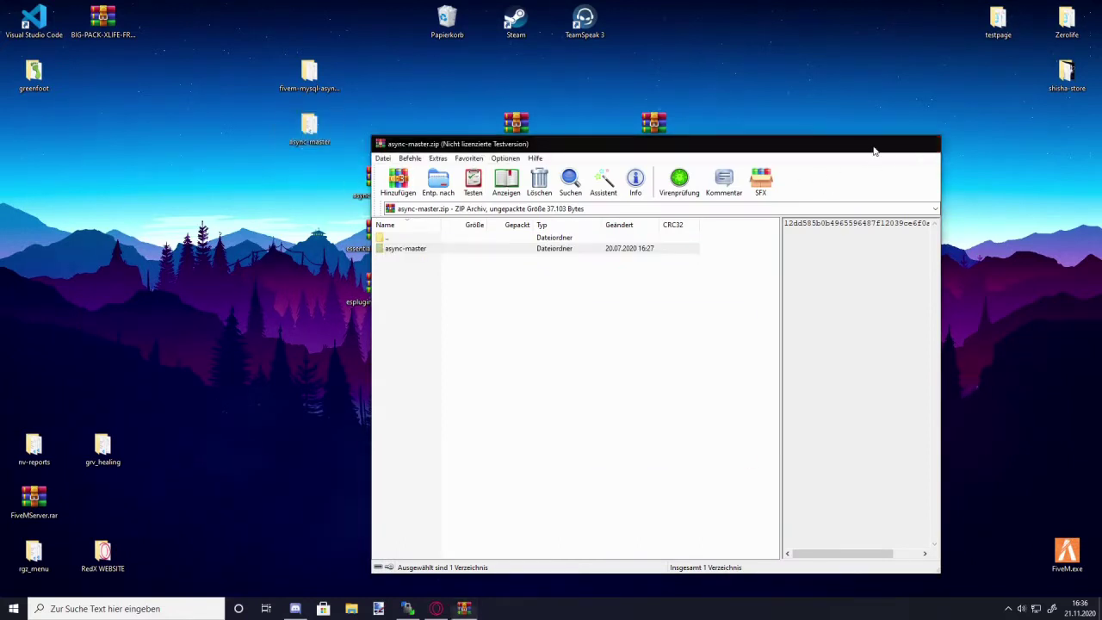
left_click(873, 151)
Extract the essentialmode folder from its zip to the desktop, below async-master, and delete the archive
double_click(383, 241)
left_click_drag(416, 250, 290, 207)
left_click(927, 143)
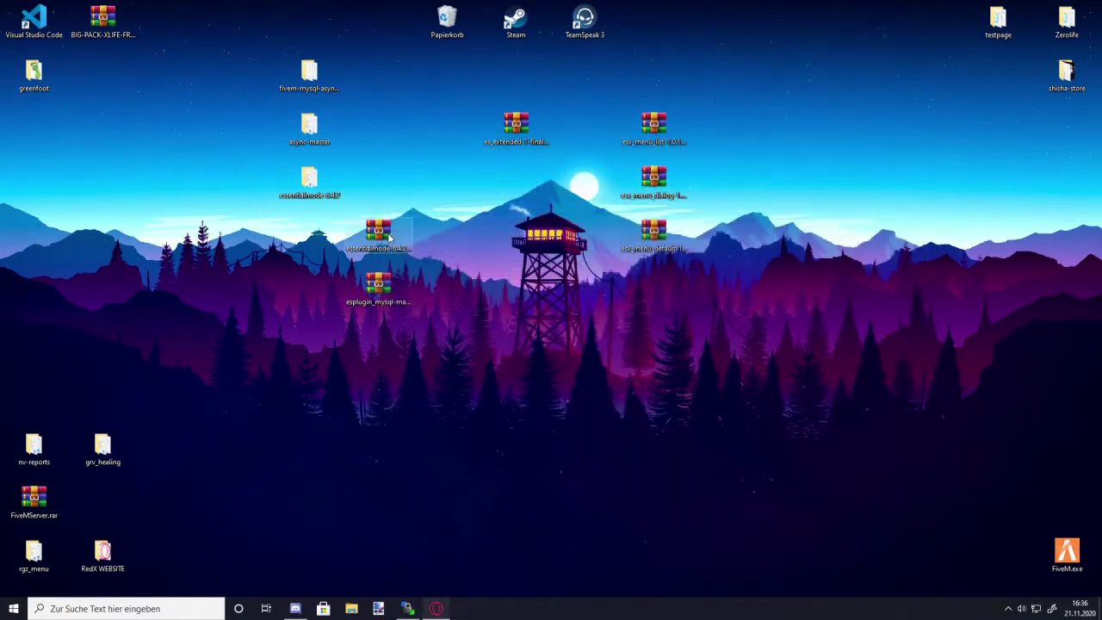
Extract the folder from esplugin_mysql-master.zip to the desktop and delete the archive
double_click(377, 284)
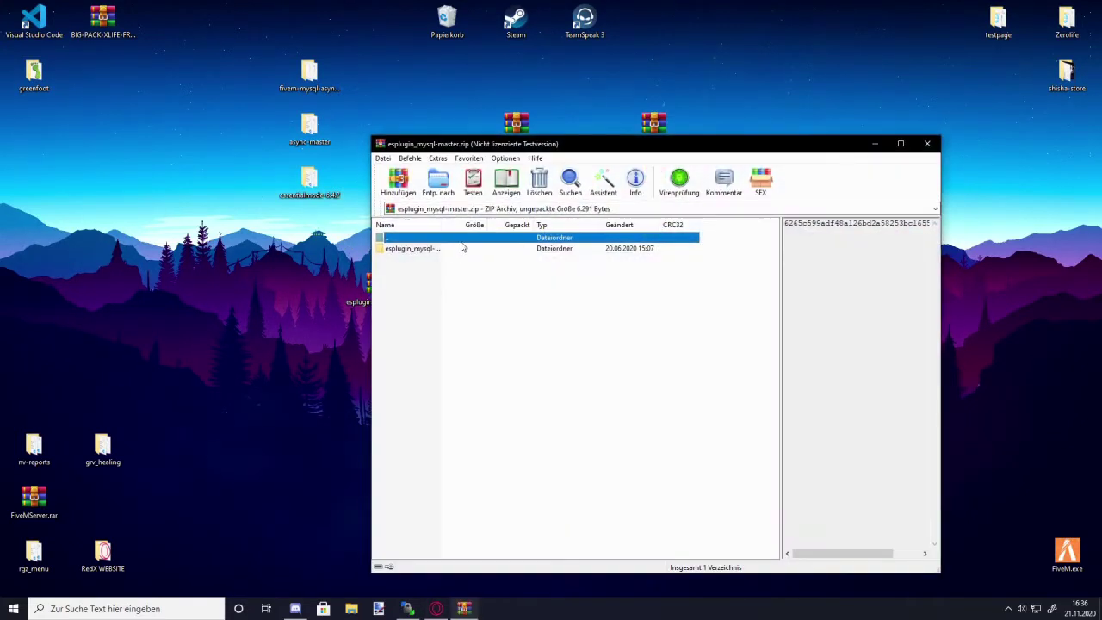
double_click(461, 247)
key("BackSpace")
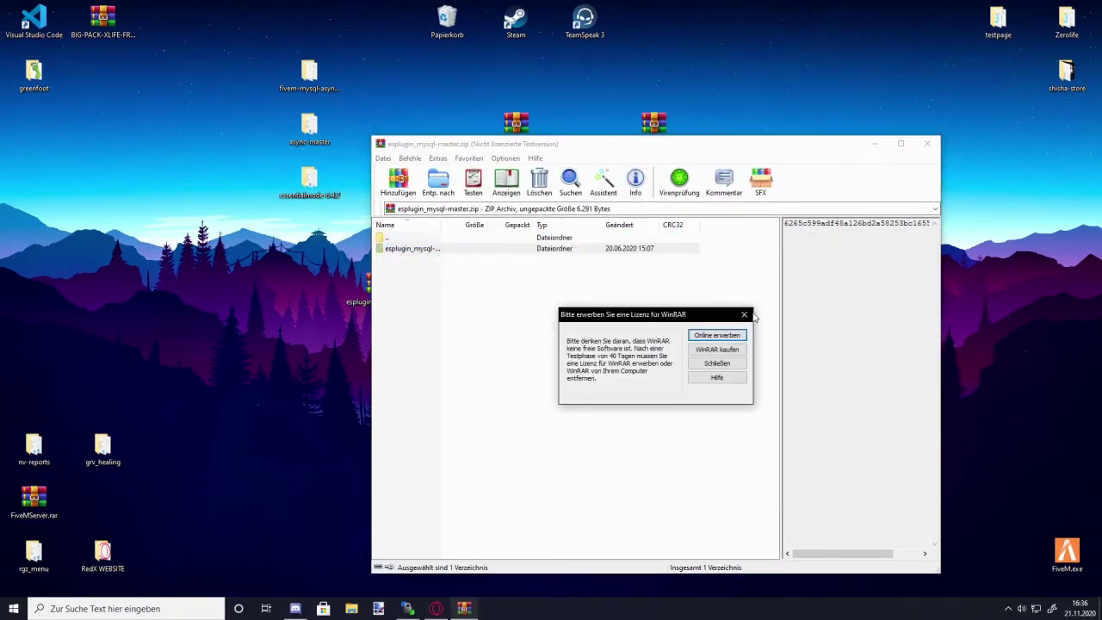
left_click(743, 314)
left_click_drag(419, 249, 310, 234)
left_click(926, 143)
key("Delete")
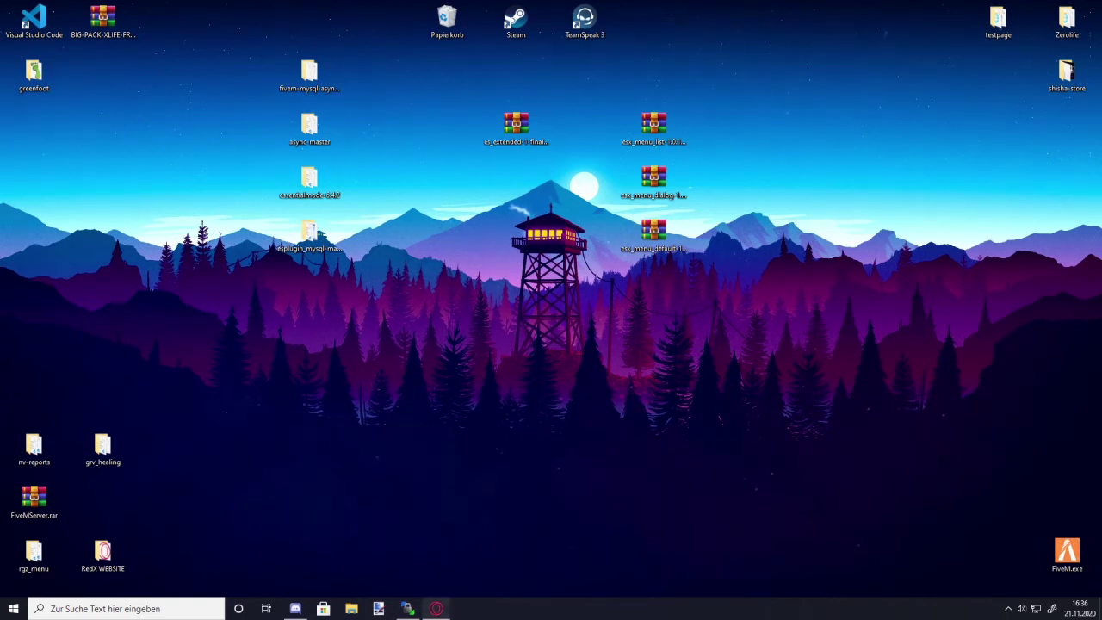
left_click(437, 608)
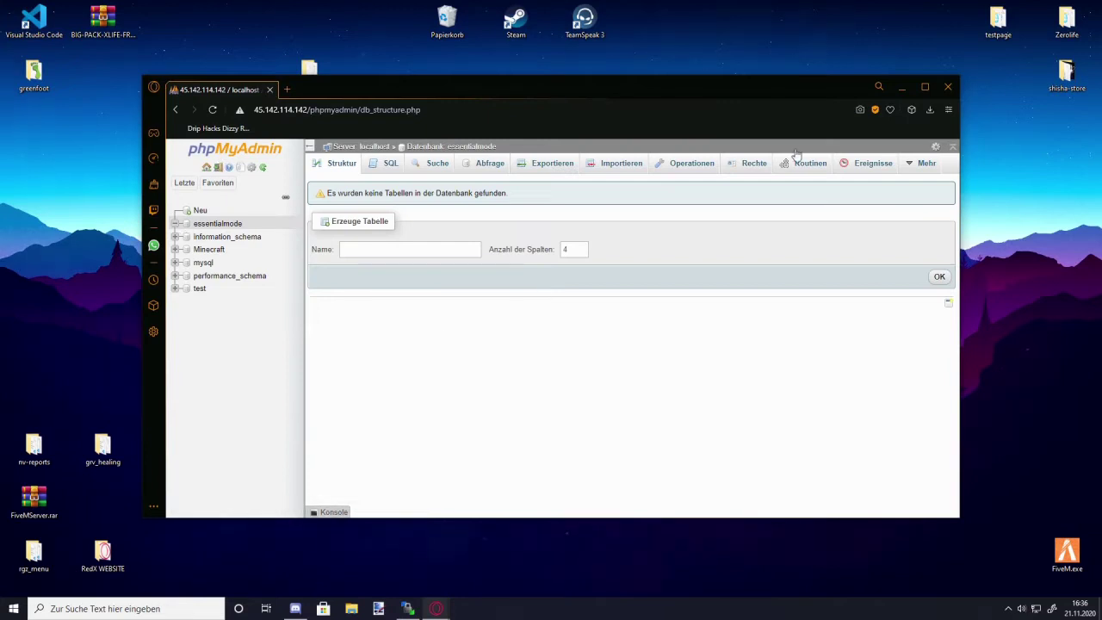
left_click_drag(572, 90, 521, 106)
key("super+d")
Remove the suffixes from the two lower extracted folders, renaming them esplugin_mysql and essentialmode
left_click(310, 232)
key("F2")
double_click(310, 256)
key("BackSpace")
key("BackSpace")
key("Return")
left_click(342, 198)
key("F2")
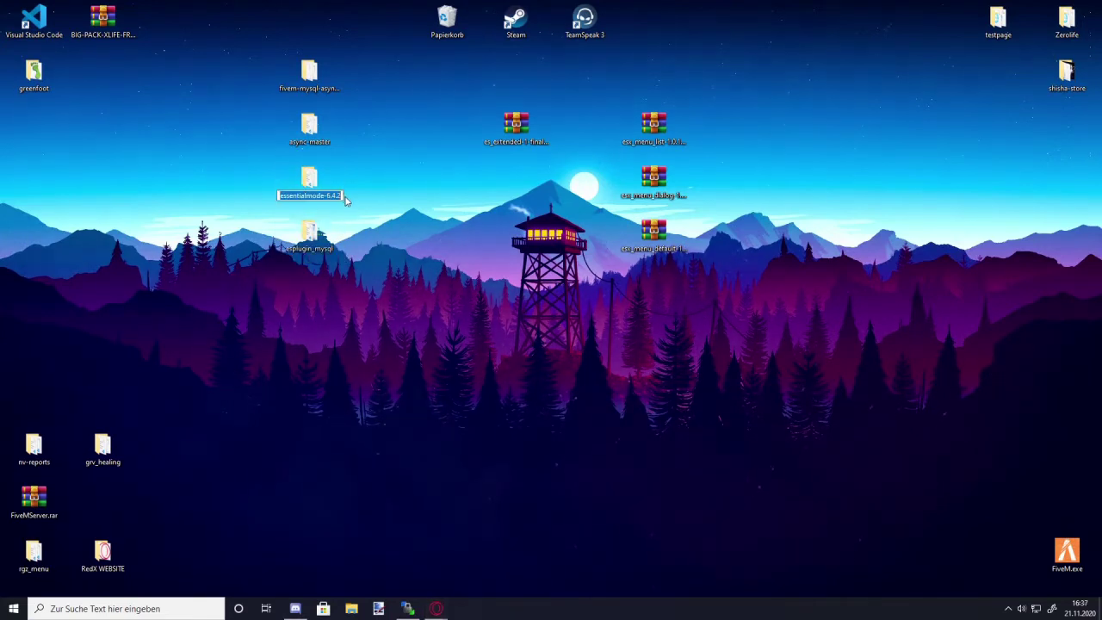
left_click_drag(341, 196, 319, 197)
key("BackSpace")
Remove the -master suffix from the two upper extracted folders, renaming them async and fivem-mysql-async
left_click(336, 138)
key("F2")
left_click_drag(332, 142, 306, 142)
key("BackSpace")
key("Return")
left_click(314, 76)
key("F2")
left_click_drag(332, 97, 306, 97)
key("BackSpace")
key("Return")
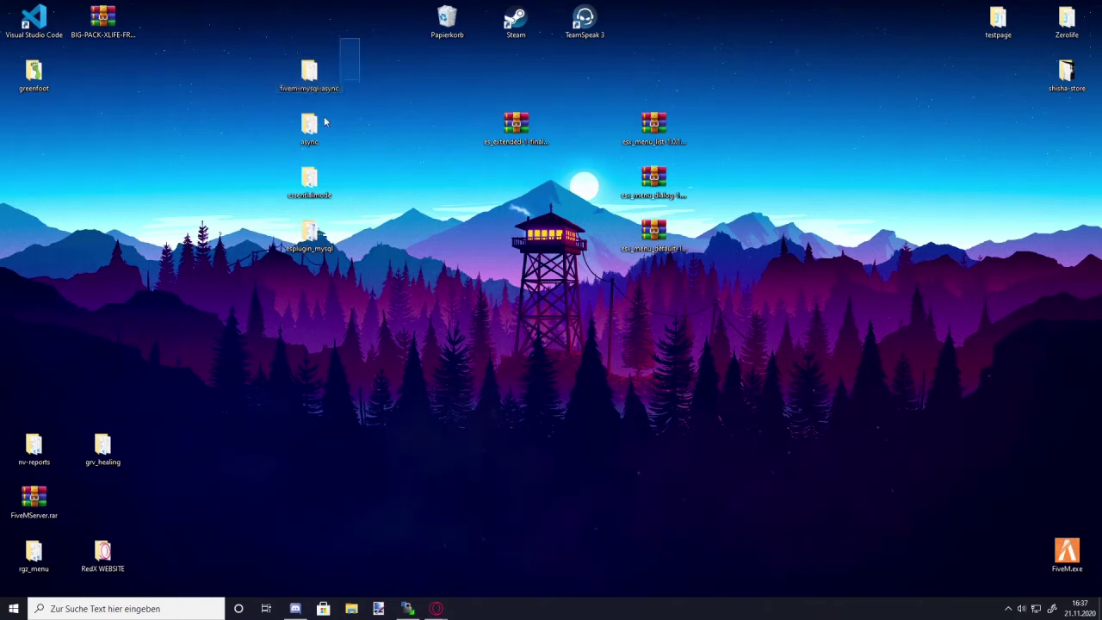
Switch to WinSCP, maximize it, collapse the resource subfolders in the tree and open /home/FiveM/server-data/resources
left_click(416, 609)
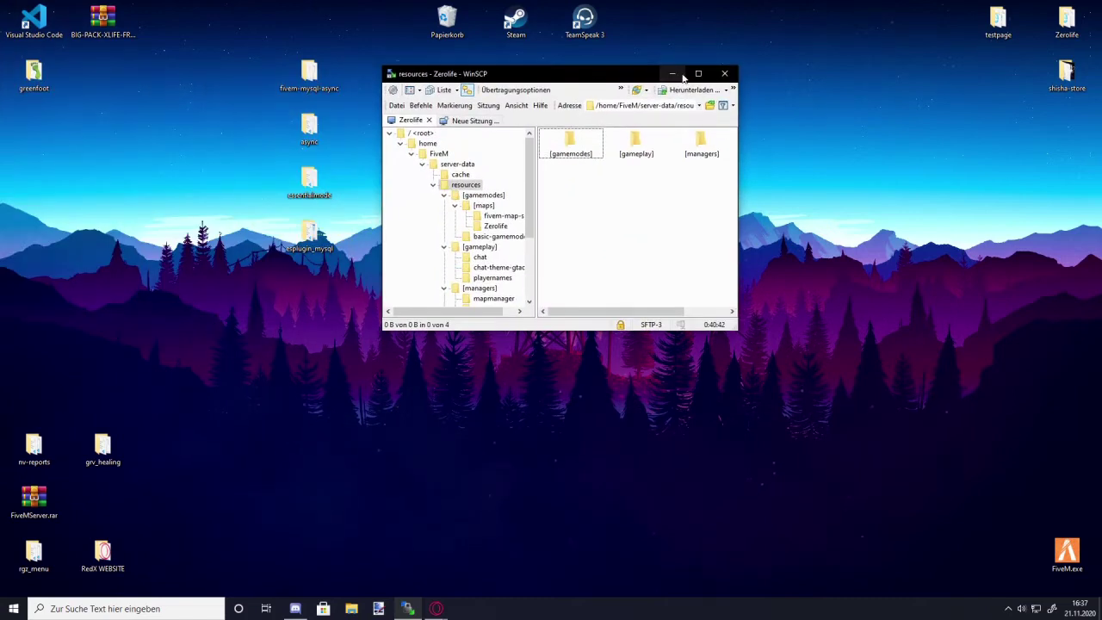
left_click(697, 74)
left_click(62, 124)
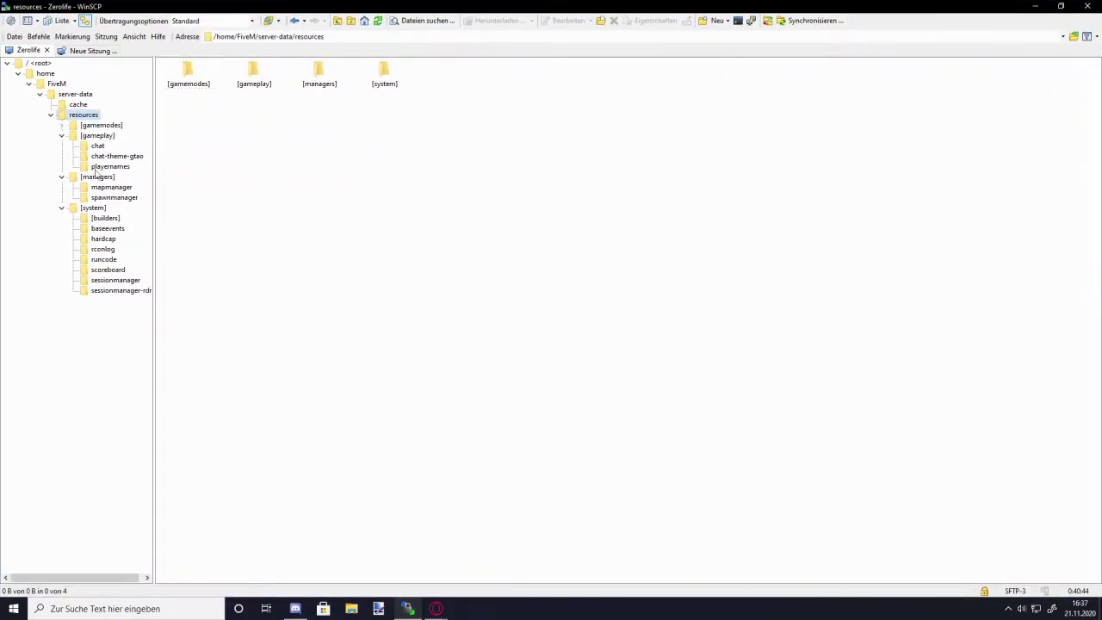
left_click(61, 208)
left_click(61, 177)
left_click(61, 136)
left_click(77, 94)
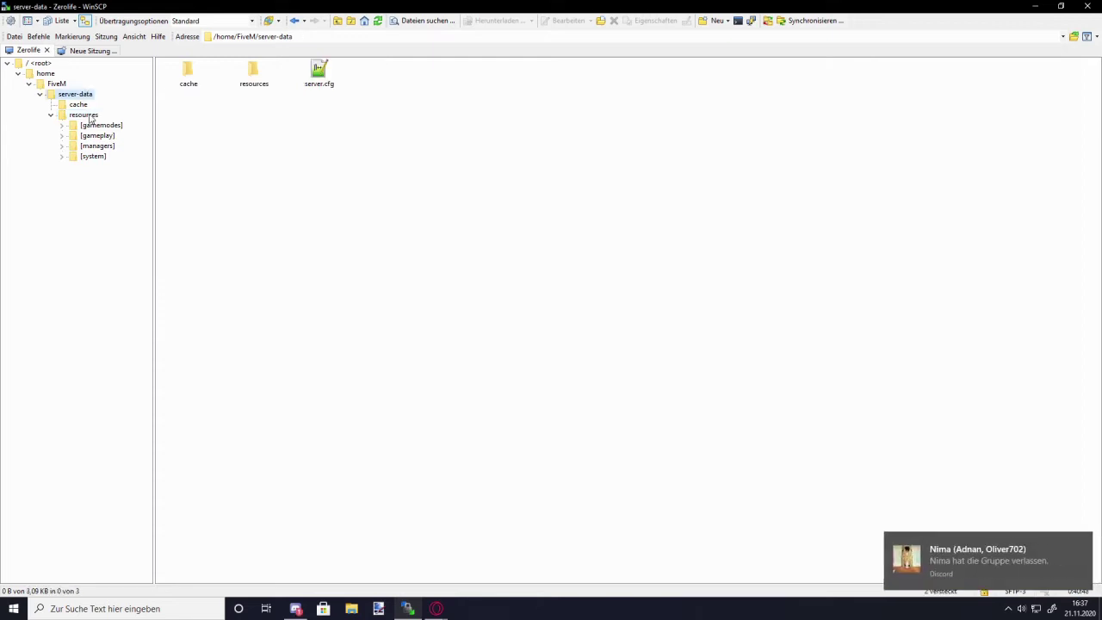
left_click(90, 118)
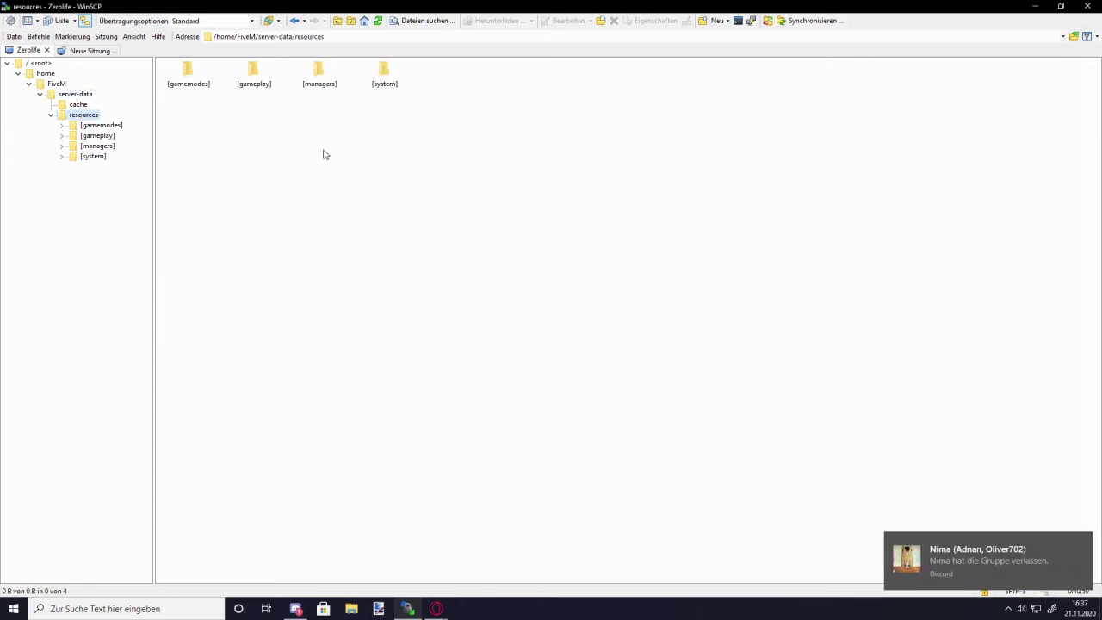
Try to create a directory named [essentialmode] inside the server's resources folder
right_click(281, 106)
mouse_move(413, 176)
left_click(480, 191)
type("[essentialmode")
key("Return")
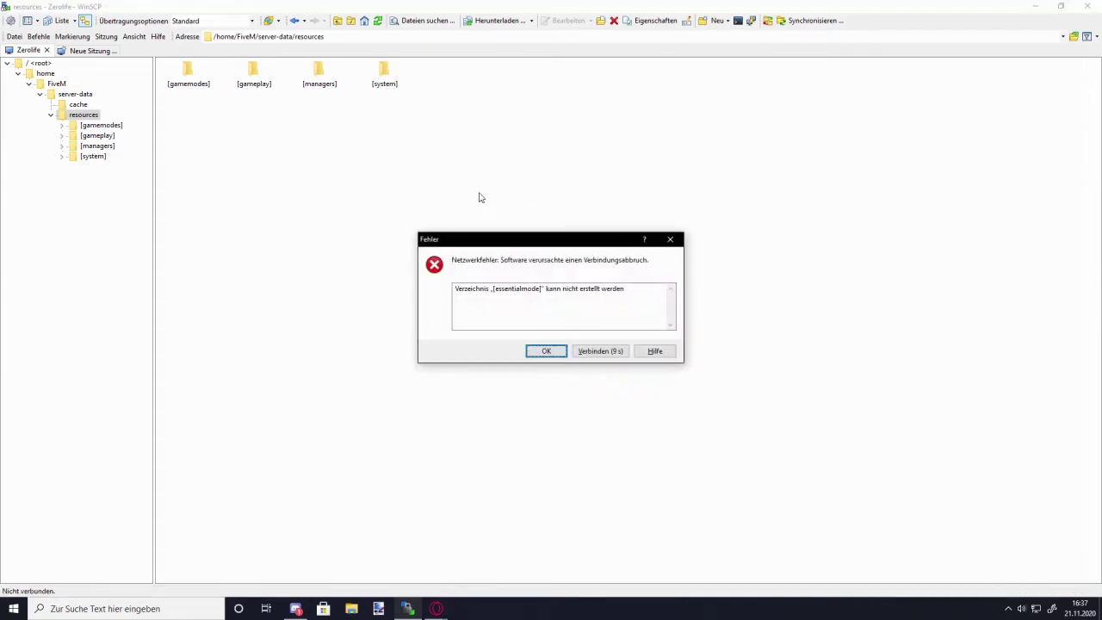
Reconnect the server session and create the directory [essentialmode] inside resources
left_click(599, 352)
right_click(373, 161)
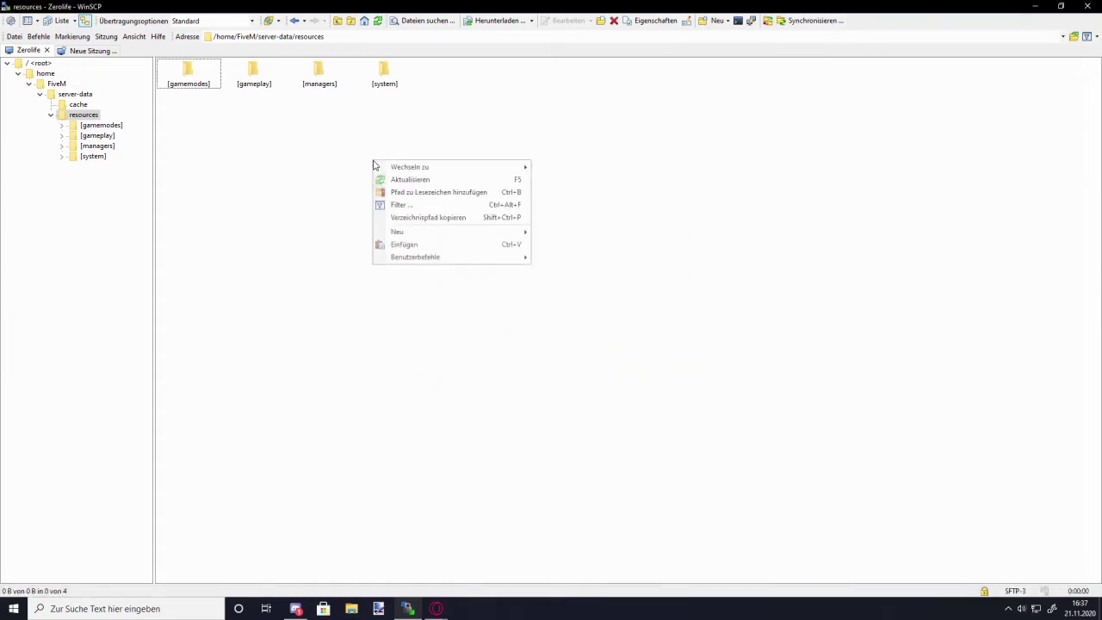
mouse_move(447, 232)
left_click(568, 246)
type("[essentialmode")
key("Return")
Upload the async, esplugin_mysql, essentialmode and fivem-mysql-async folders from the desktop into the server's [essentialmode] directory
double_click(192, 72)
left_click_drag(396, 7, 608, 155)
left_click_drag(221, 272, 347, 70)
left_click_drag(312, 175, 748, 372)
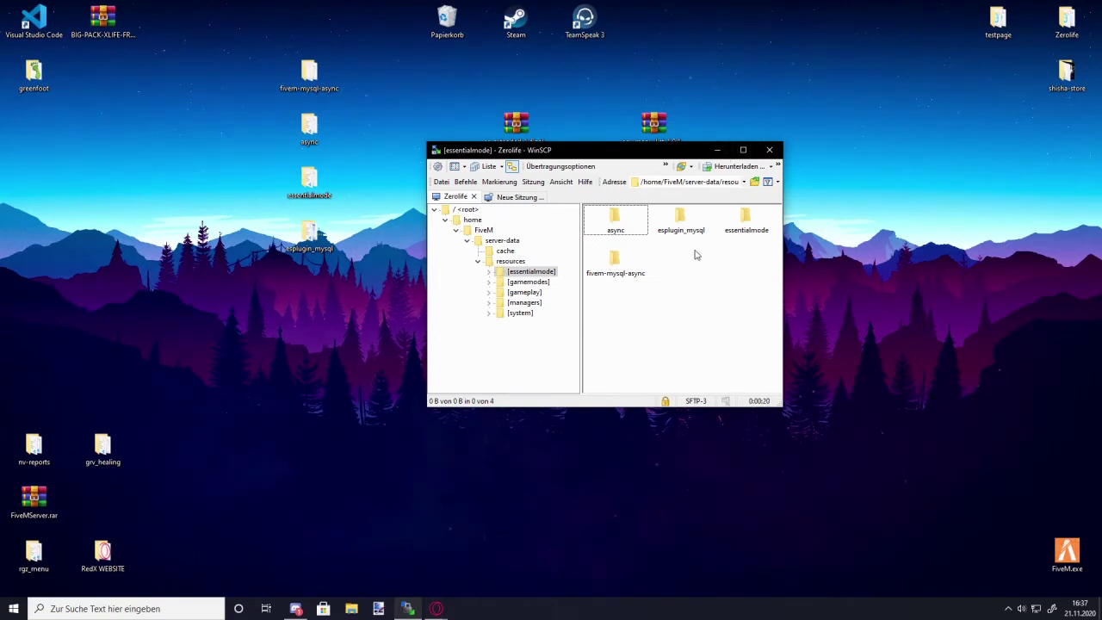
key("BackSpace")
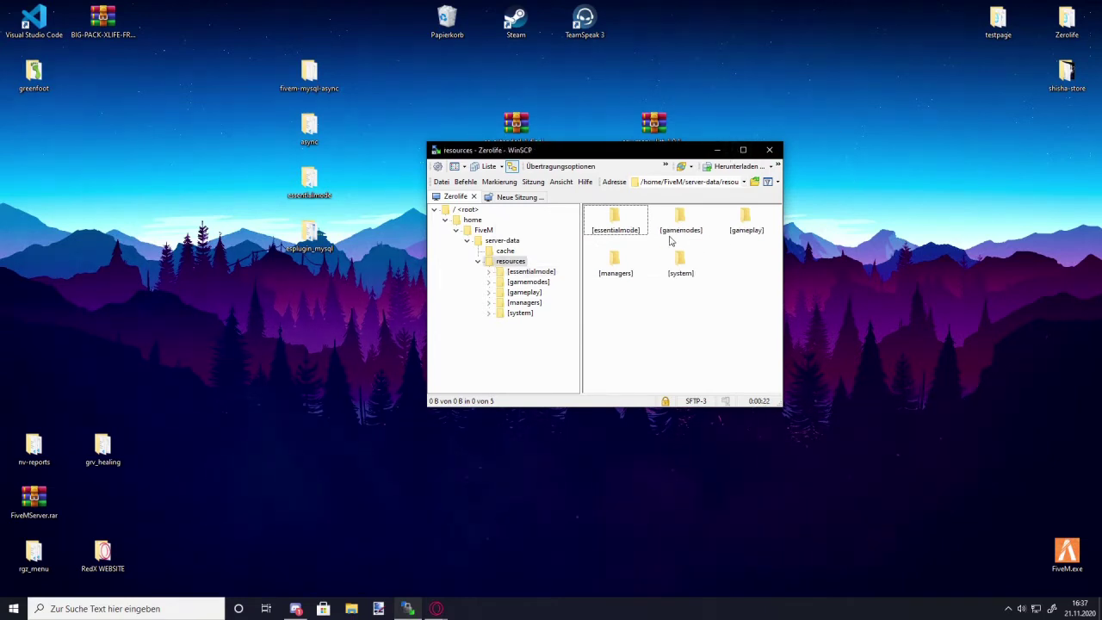
double_click(614, 226)
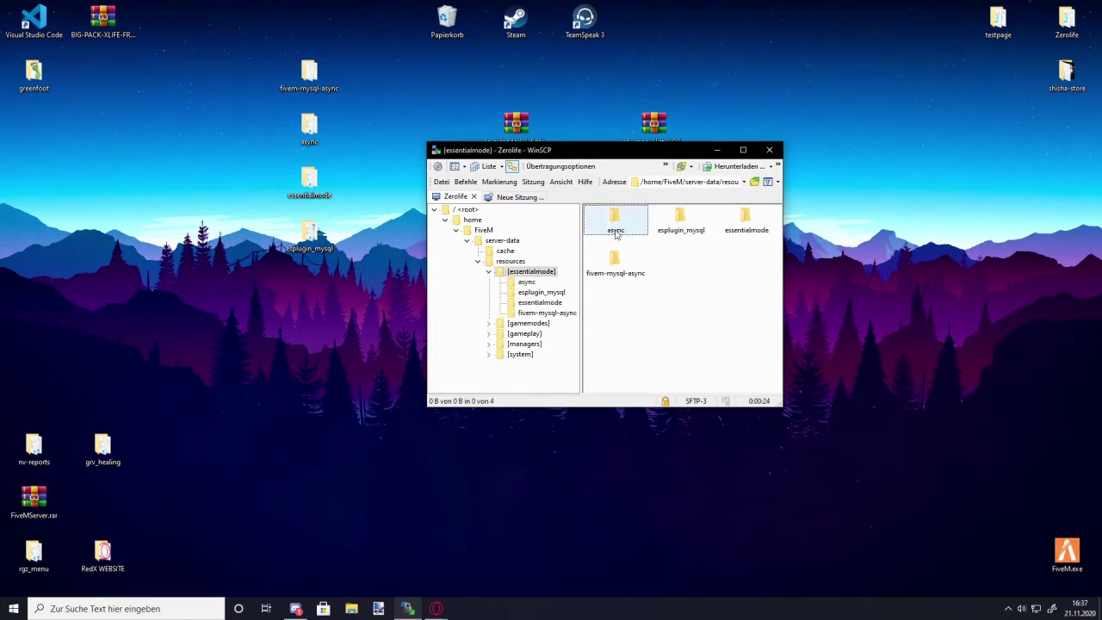
Switch to txAdmin in the browser and open the server config file editor at the resource start lines, with the WinSCP window alongside
key("alt+Tab")
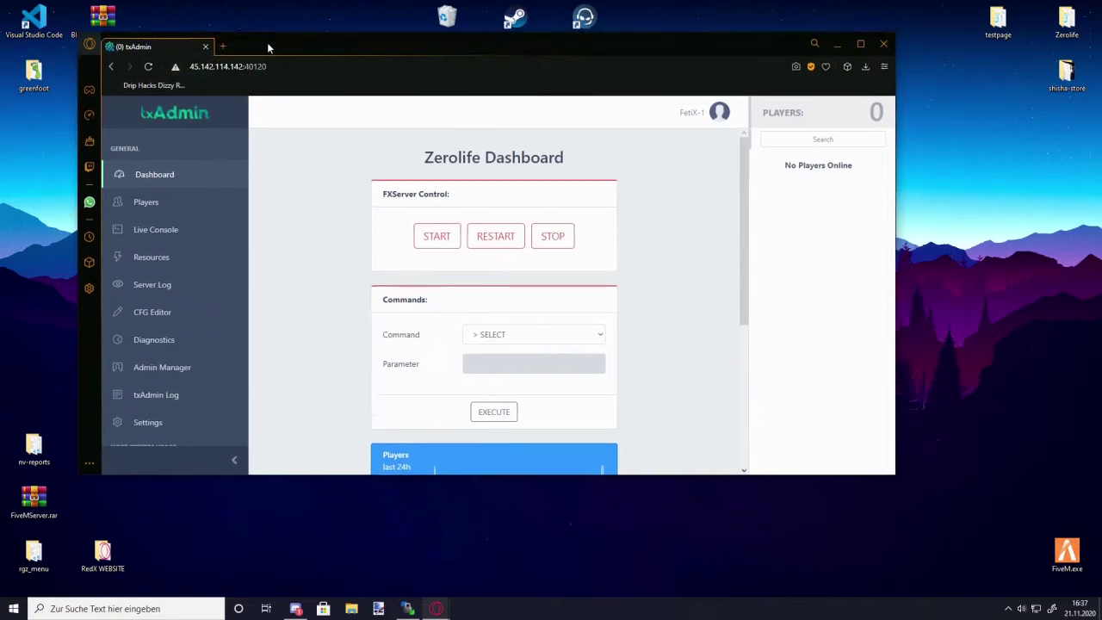
left_click_drag(266, 47, 264, 36)
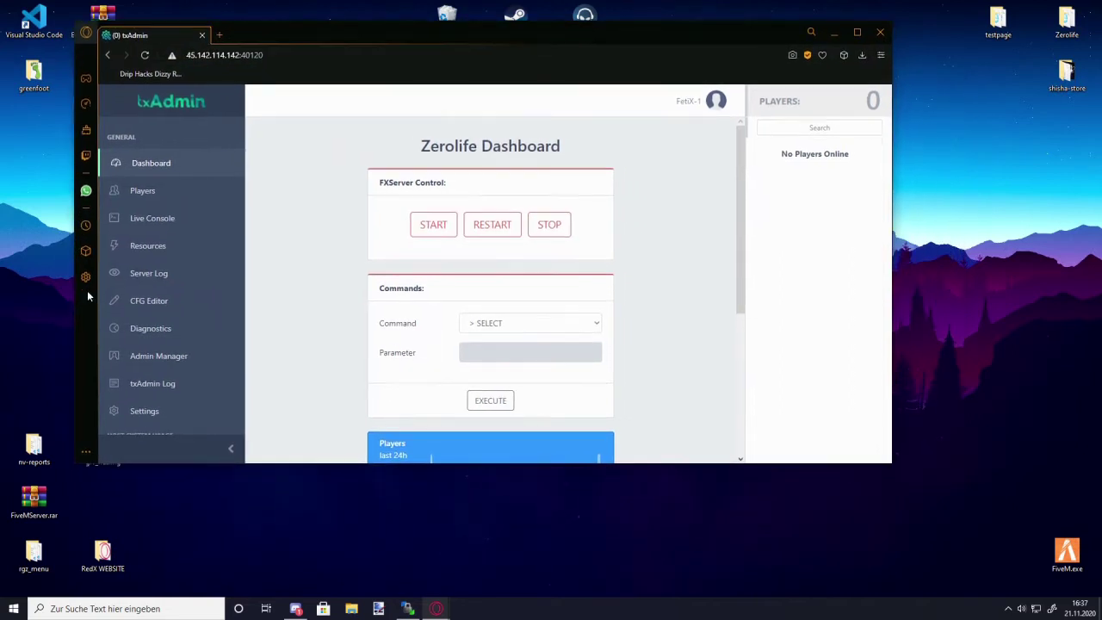
left_click(149, 300)
left_click(407, 608)
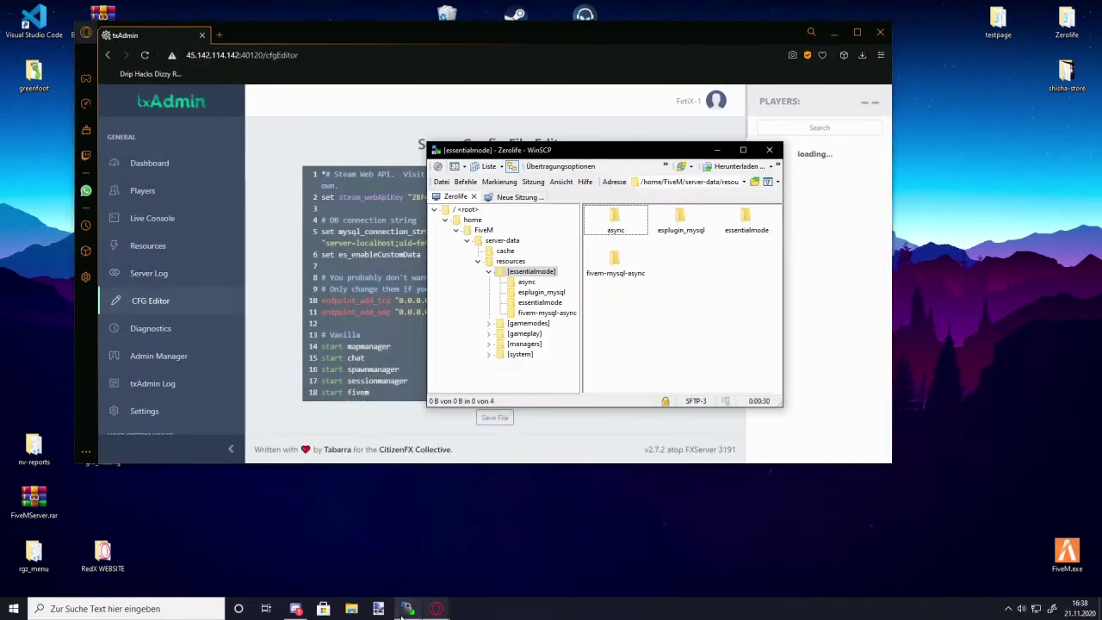
scroll(352, 281, "down", 5)
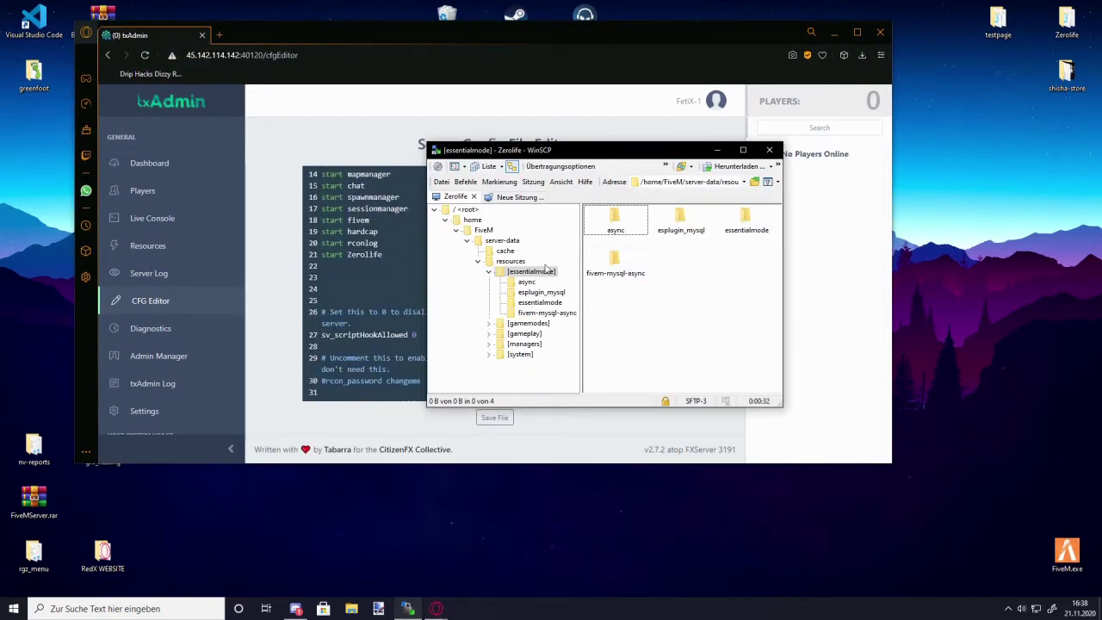
scroll(348, 332, "up", 1)
Add the comment heading "### Essentialmode ###" to the server config below the start Zerolife line
left_click(341, 341)
key("Return")
key("Return")
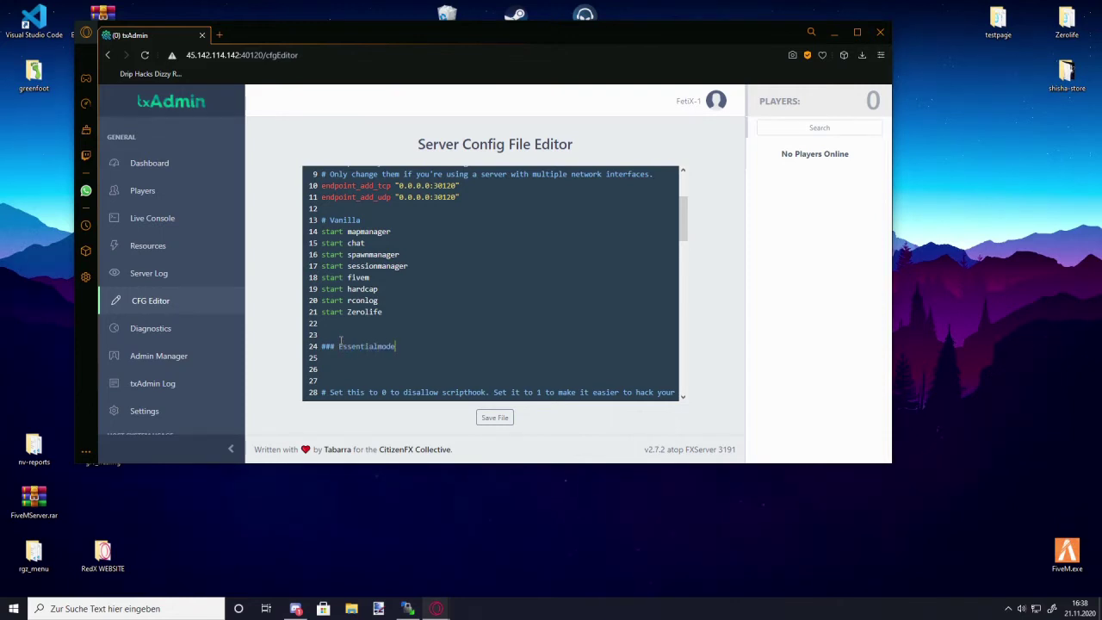
type("###")
key("Return")
Add the line "start async" under the Essentialmode heading, copying the folder name from WinSCP
type("start")
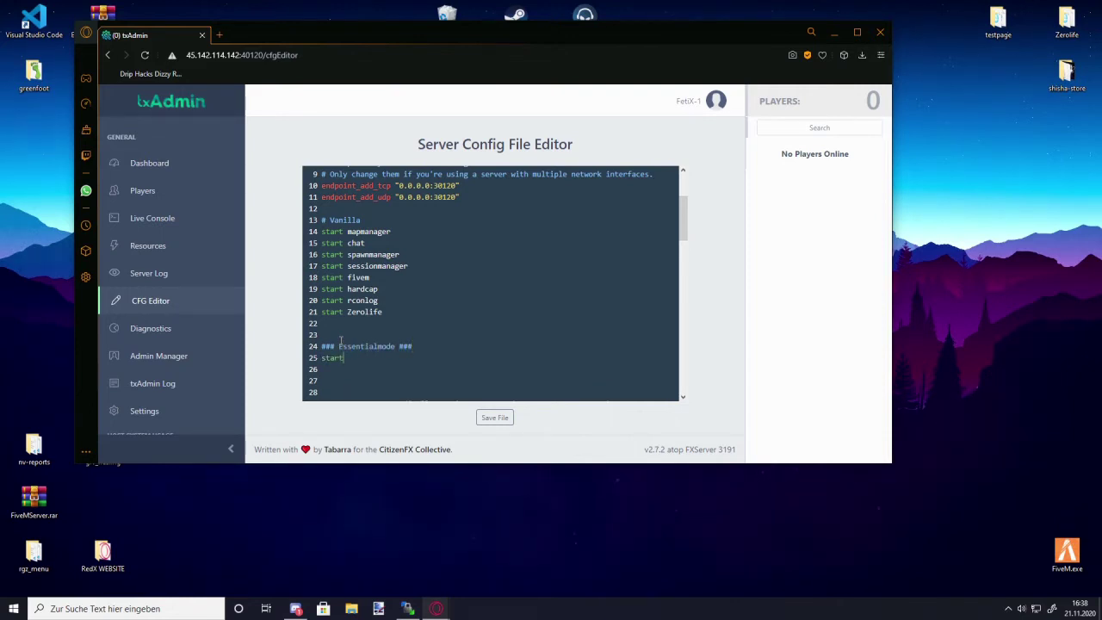
left_click(833, 32)
left_click(616, 217)
key("ctrl+c")
mouse_move(437, 609)
left_click(481, 563)
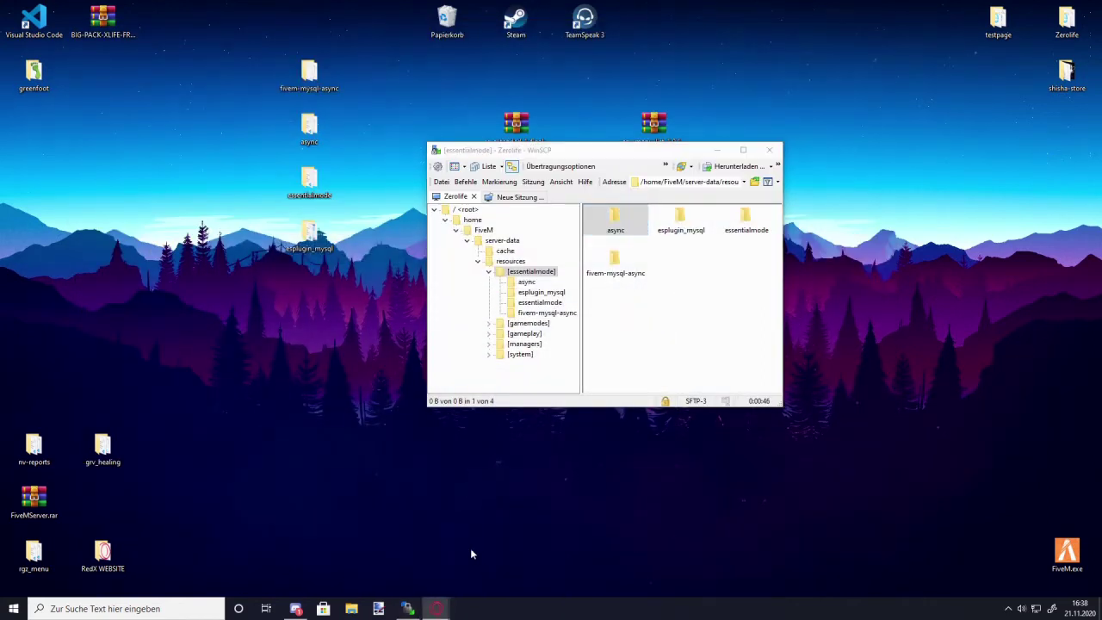
left_click_drag(320, 48, 158, 54)
key("ctrl+v")
Add three more start lines below "start async" and complete the first with the folder name esplugin_mysql copied from WinSCP
type("start ")
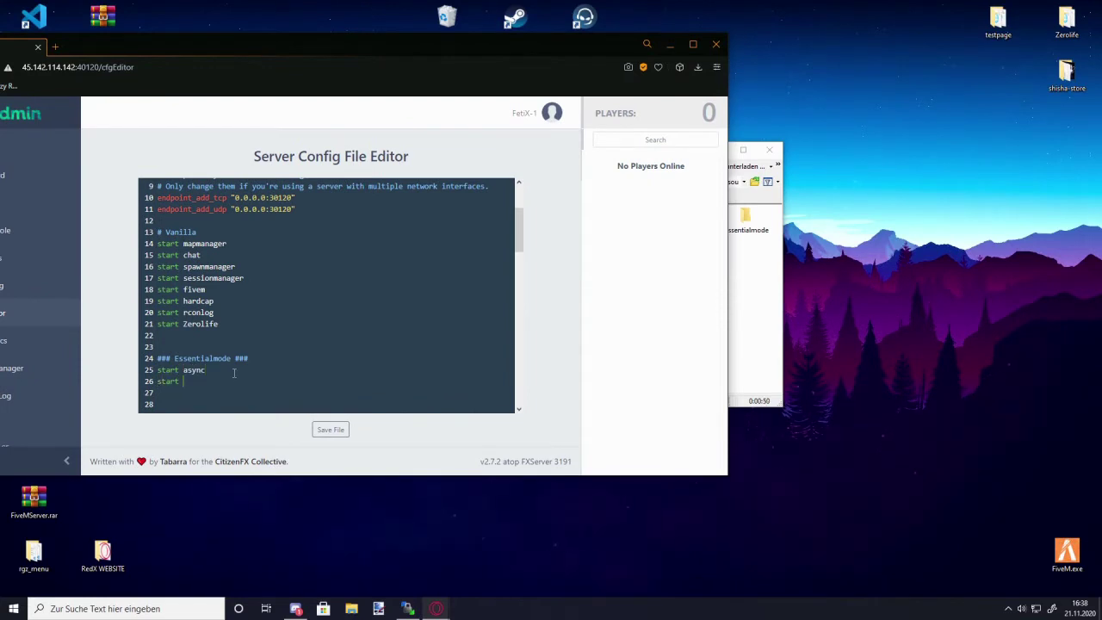
type("tartart")
left_click(750, 293)
left_click(678, 219)
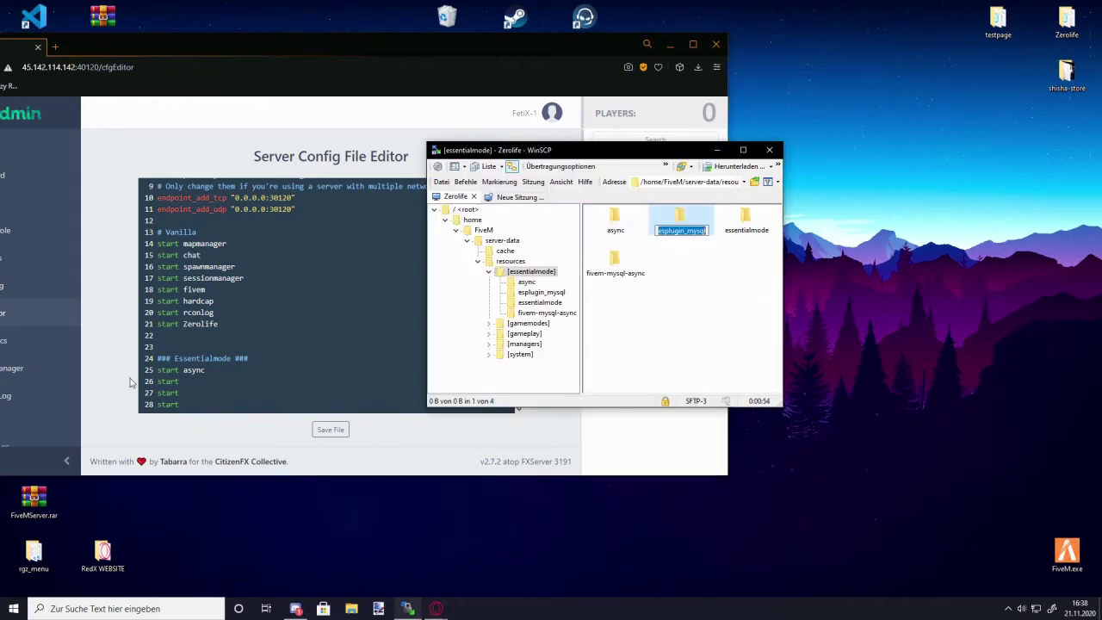
left_click(325, 384)
type("esplugin_mysql")
Complete the two remaining start lines with the folder names essentialmode and fivem-mysql-async copied from WinSCP
left_click(745, 220)
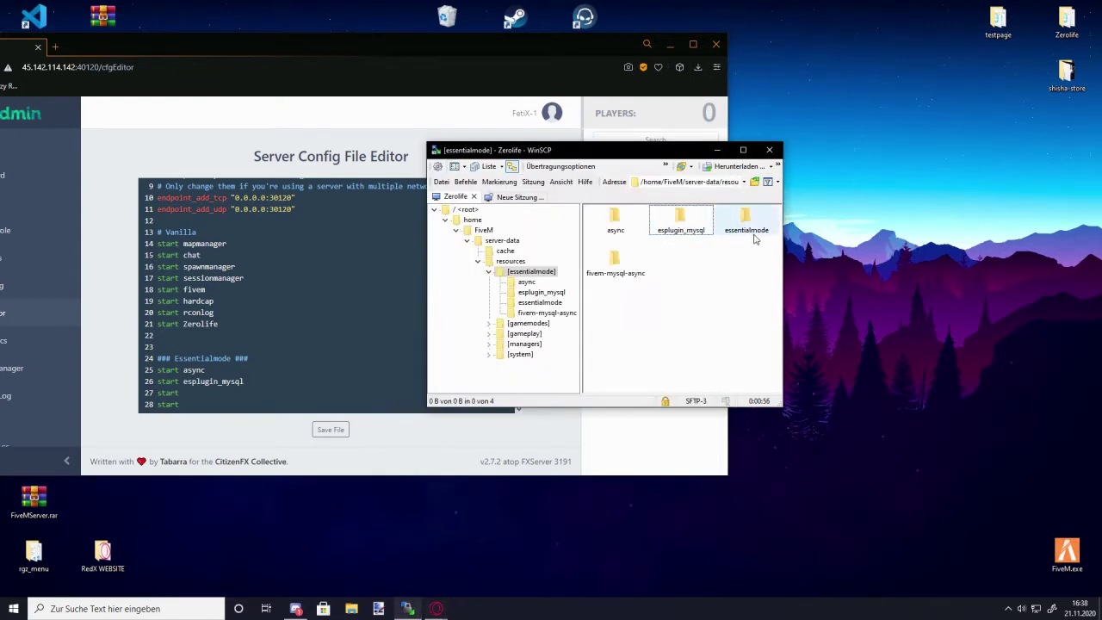
left_click(200, 394)
type("essentialmode")
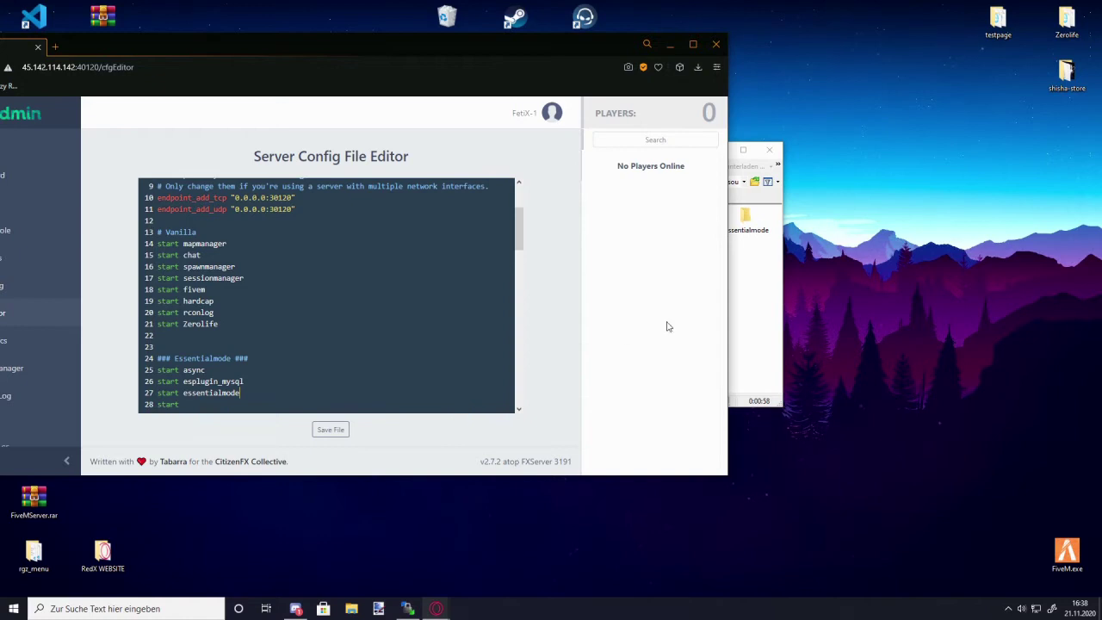
left_click(761, 287)
left_click(616, 261)
key("F2")
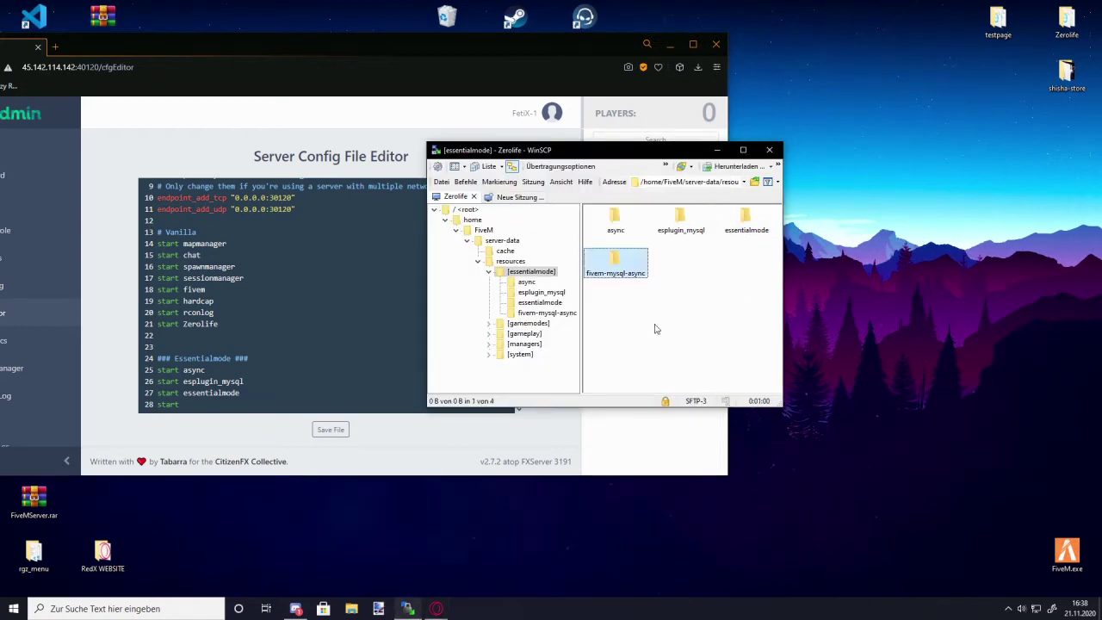
left_click(212, 404)
type("fivem-mysql-async")
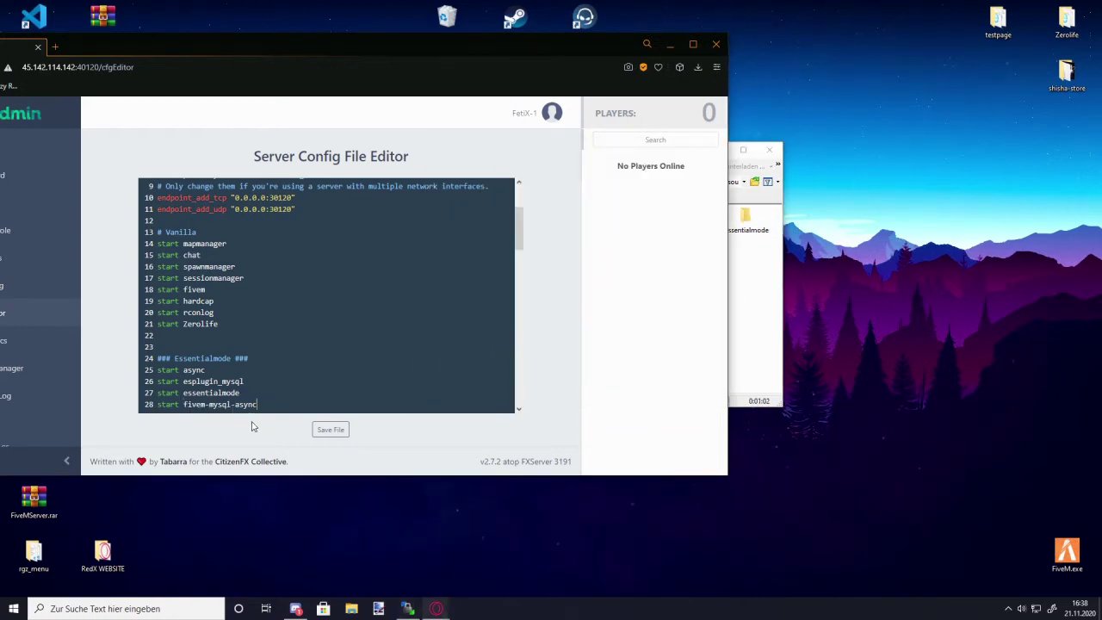
Save the server config file
left_click(331, 429)
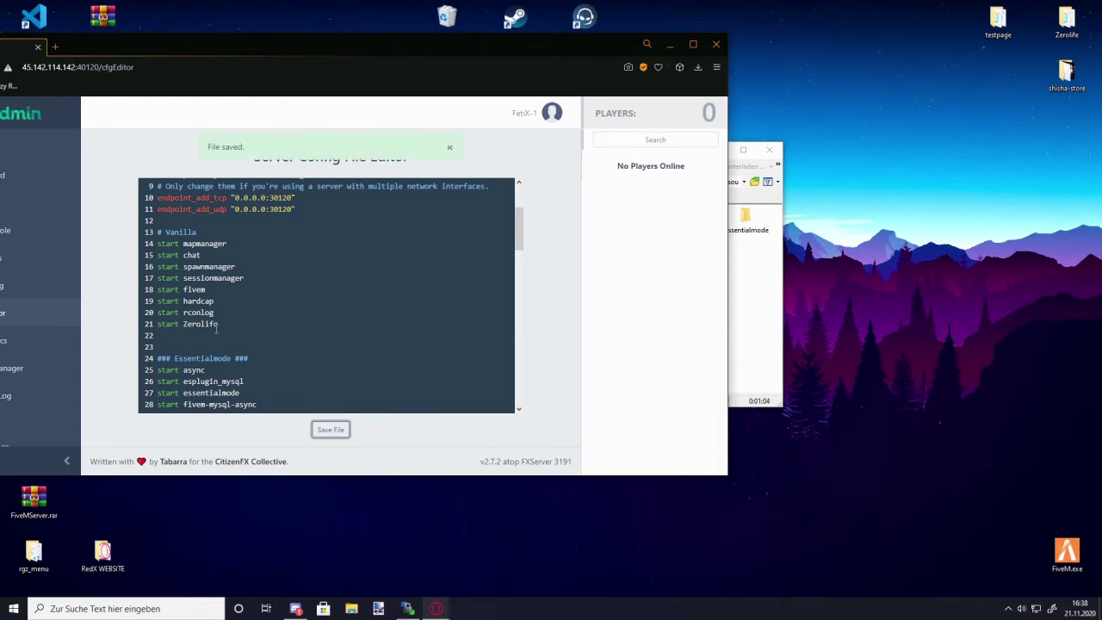
scroll(214, 328, "up", 3)
scroll(313, 314, "down", 3)
Switch to WinSCP and create a folder named [esx] in the server's resources directory
left_click_drag(248, 49, 197, 70)
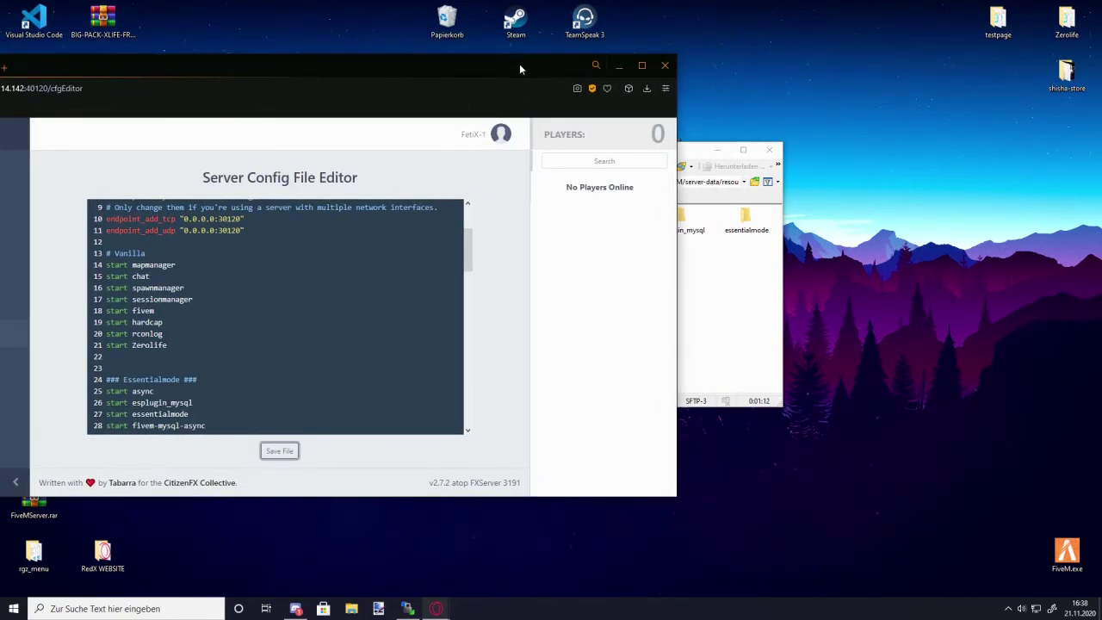
left_click_drag(519, 64, 596, 51)
left_click(734, 53)
right_click(661, 282)
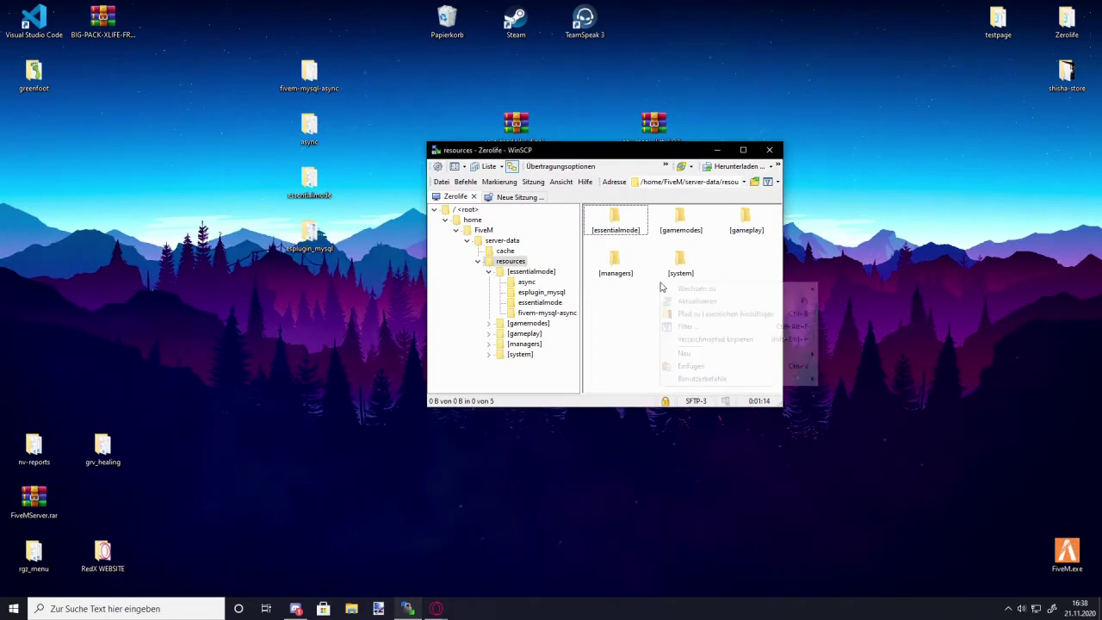
mouse_move(700, 355)
left_click(846, 362)
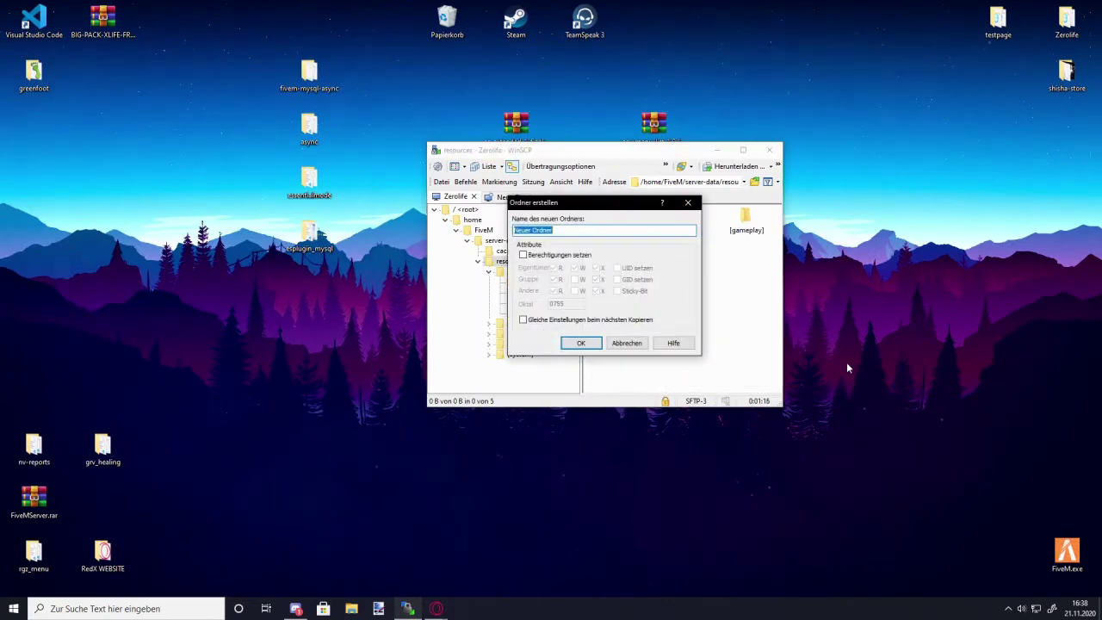
type("[esx]")
key("Return")
Create a subfolder named [base] inside the [esx] folder
double_click(684, 217)
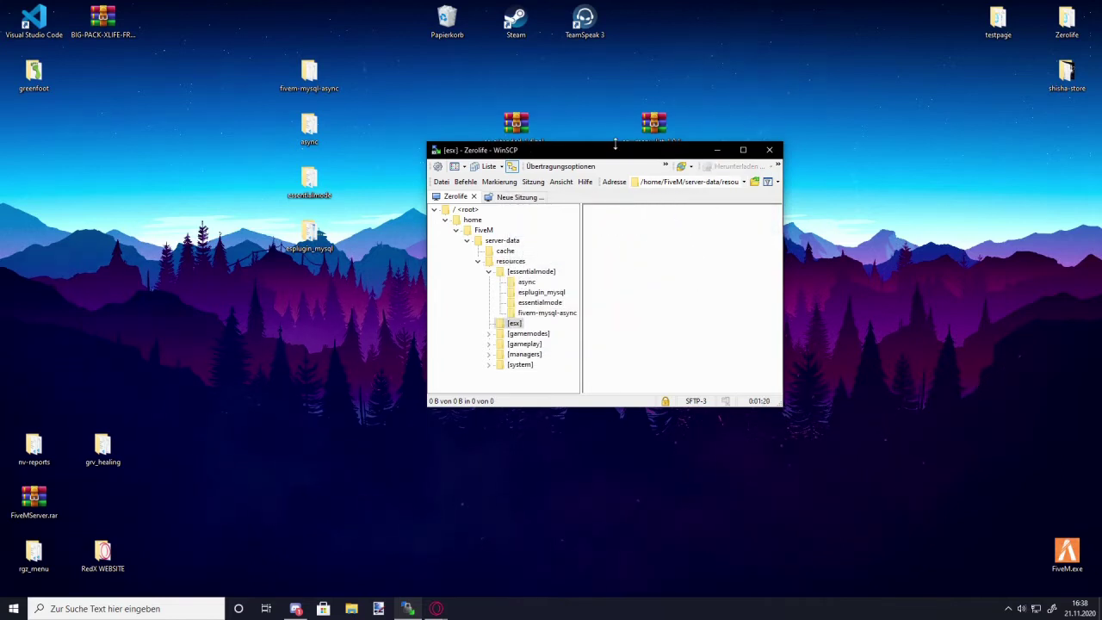
left_click_drag(619, 154, 455, 196)
right_click(474, 392)
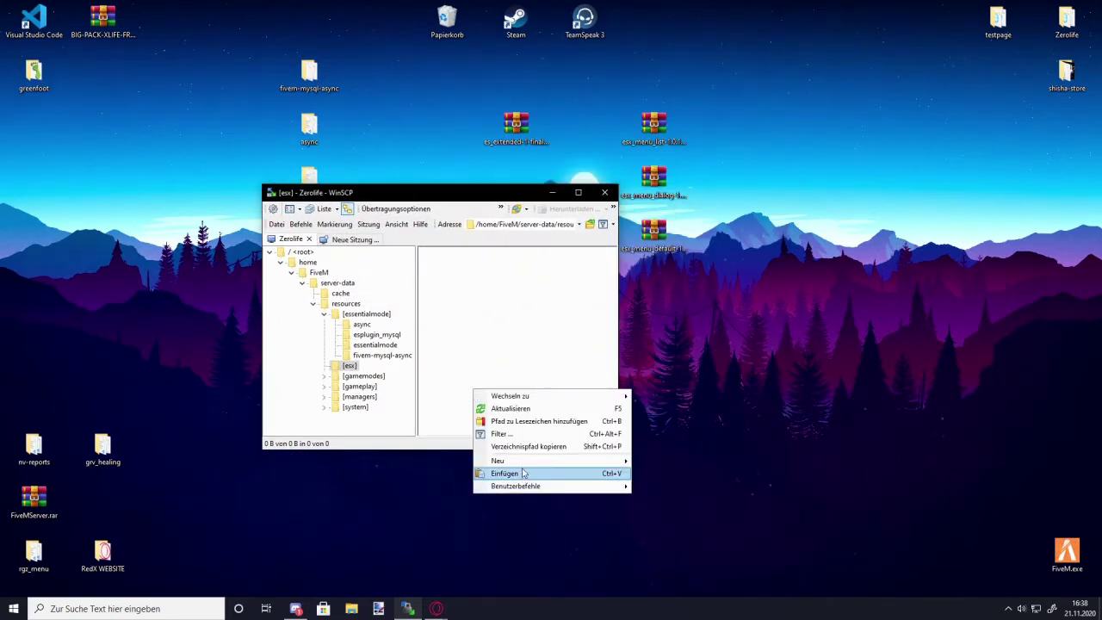
mouse_move(533, 462)
left_click(676, 474)
type("[base]")
key("Return")
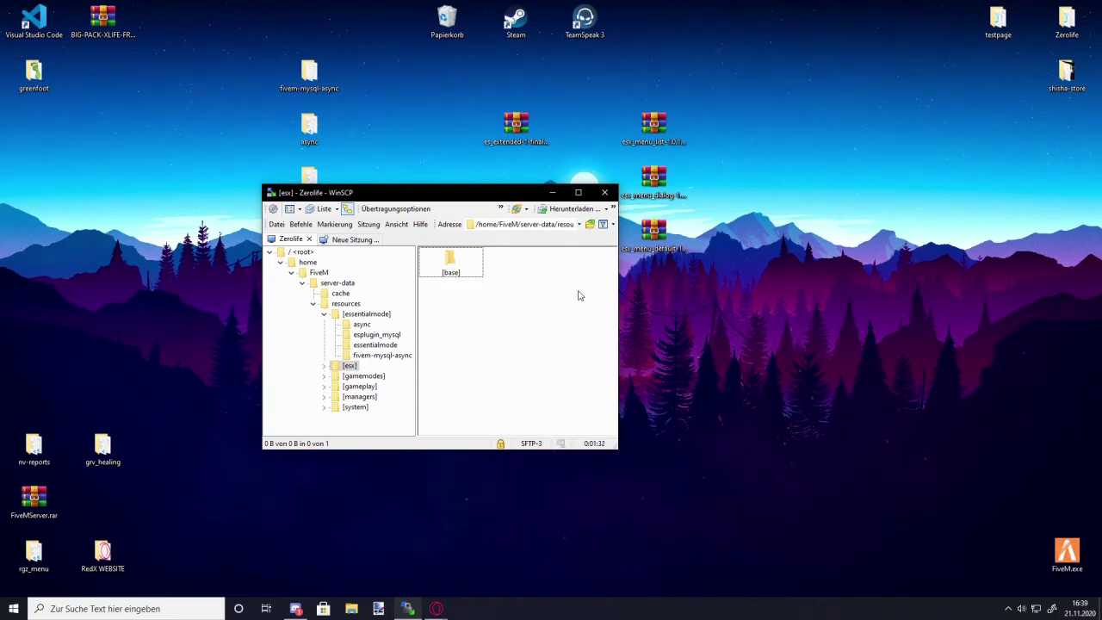
Clear desktop space by moving the uploaded essentialmode resource folders and the WinSCP window aside
left_click_drag(462, 197, 741, 241)
left_click_drag(244, 291, 375, 12)
left_click_drag(311, 243, 243, 297)
left_click_drag(698, 244, 255, 204)
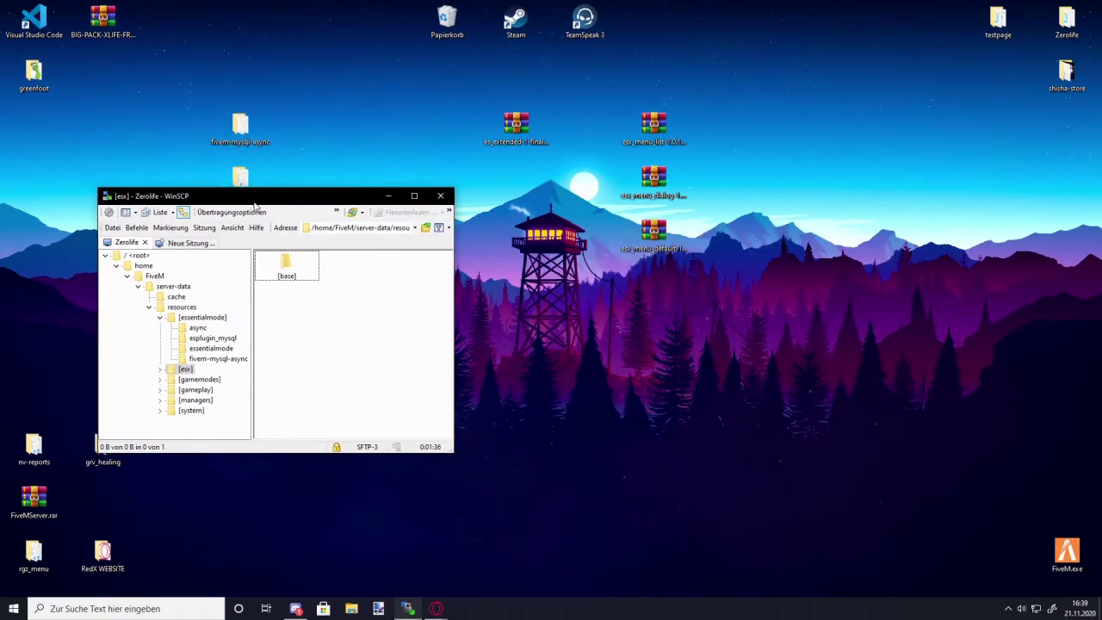
Extract the es_extended-1-final folder from its archive onto the desktop and close the archive
double_click(515, 126)
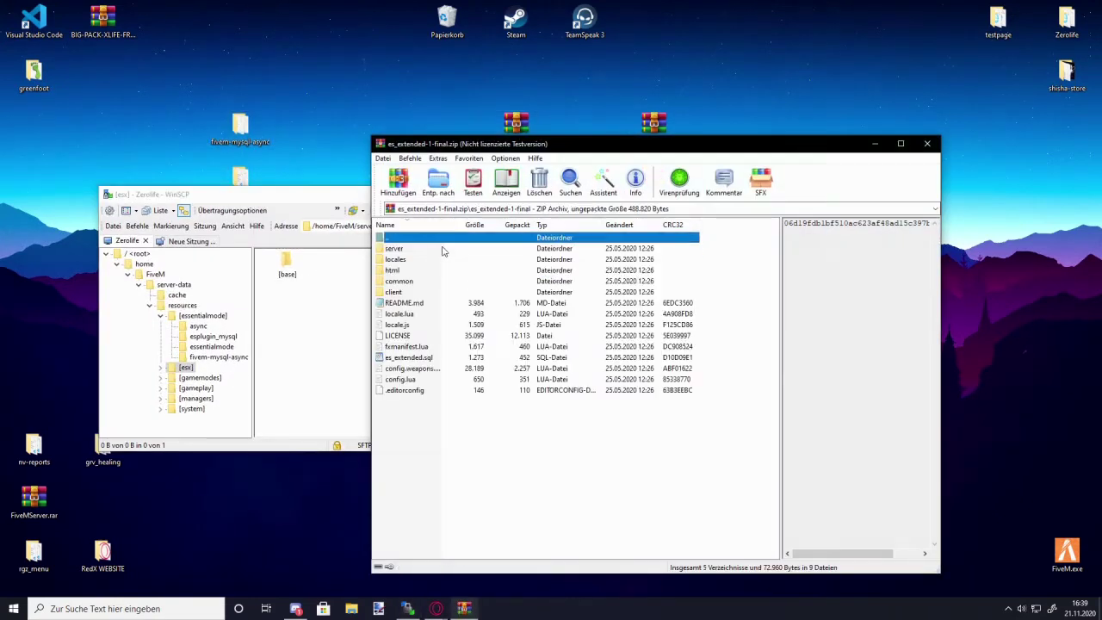
double_click(442, 244)
left_click(744, 315)
left_click_drag(409, 248, 389, 112)
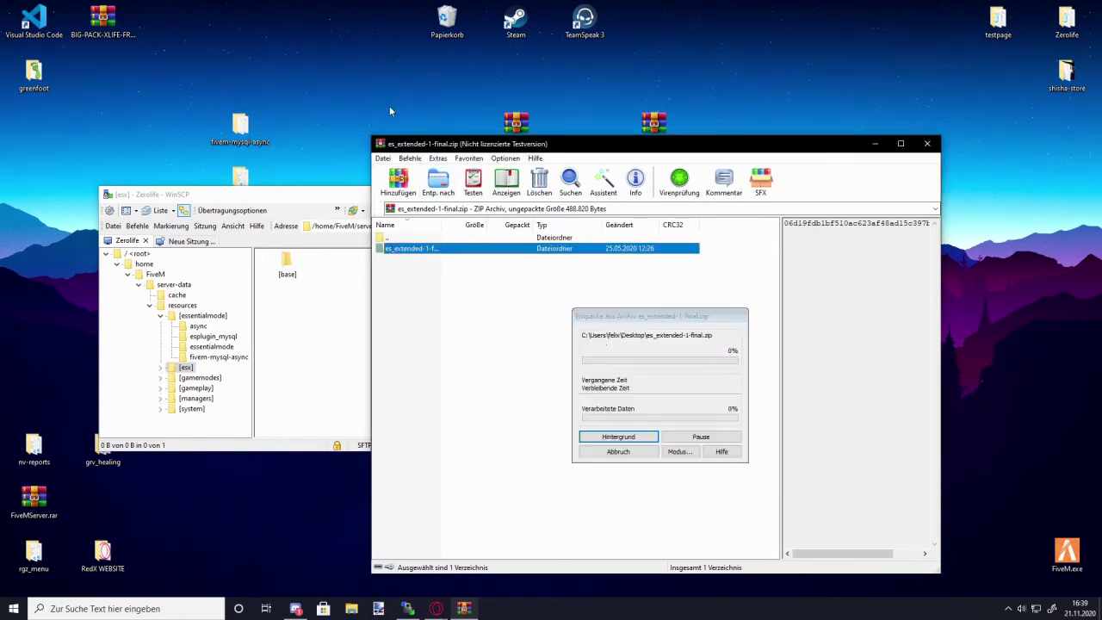
key("alt+F4")
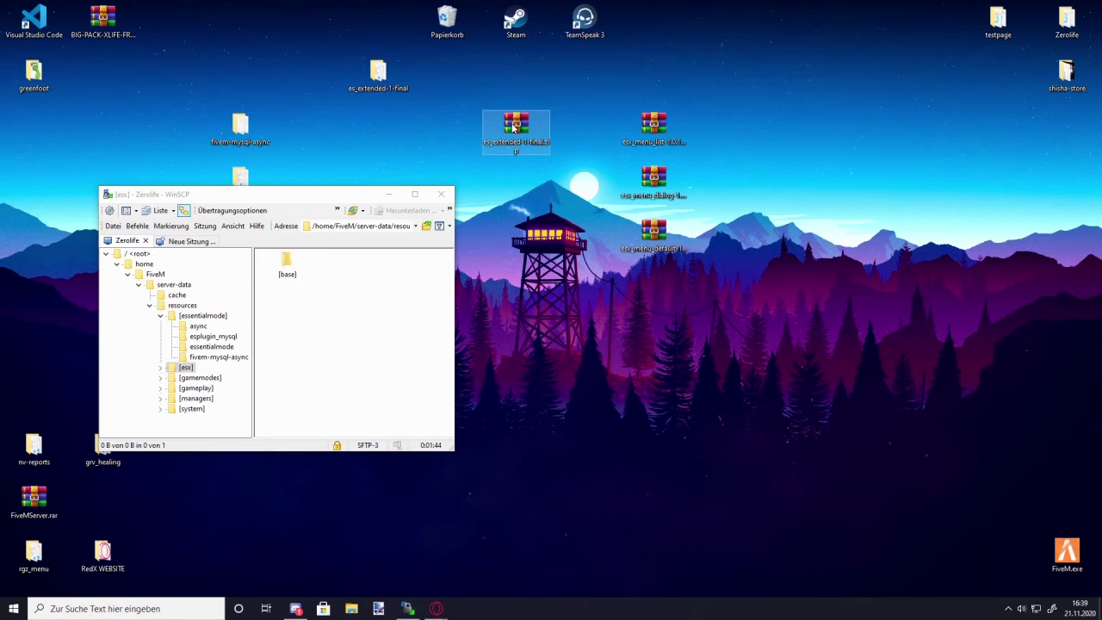
Delete the es_extended-1-final.zip archive from the desktop and rename the extracted folder to es_extended
key("Delete")
key("F2")
key("End")
key("shift+Left")
key("shift+Left")
key("shift+Left")
key("shift+Left")
key("shift+Left")
key("shift+Left")
key("shift+Left")
key("shift+Left")
key("BackSpace")
left_click(478, 105)
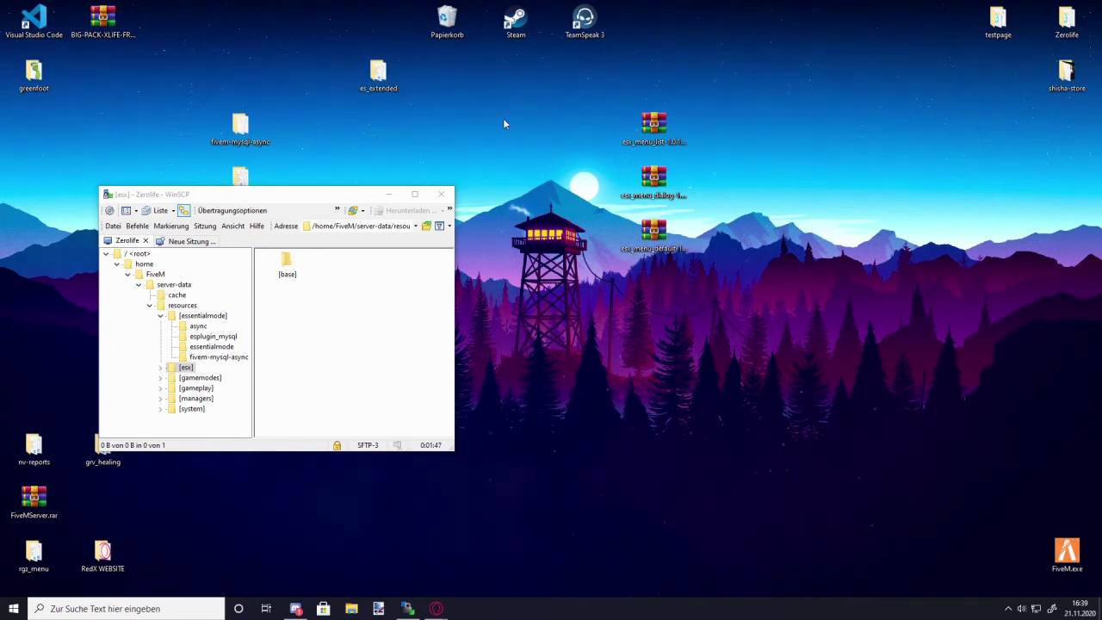
Extract the esx_menu_list, esx_menu_dialog and esx_menu_default folders from their archives onto the desktop
double_click(650, 147)
key("Escape")
left_click_drag(421, 250, 516, 76)
key("Escape")
double_click(652, 181)
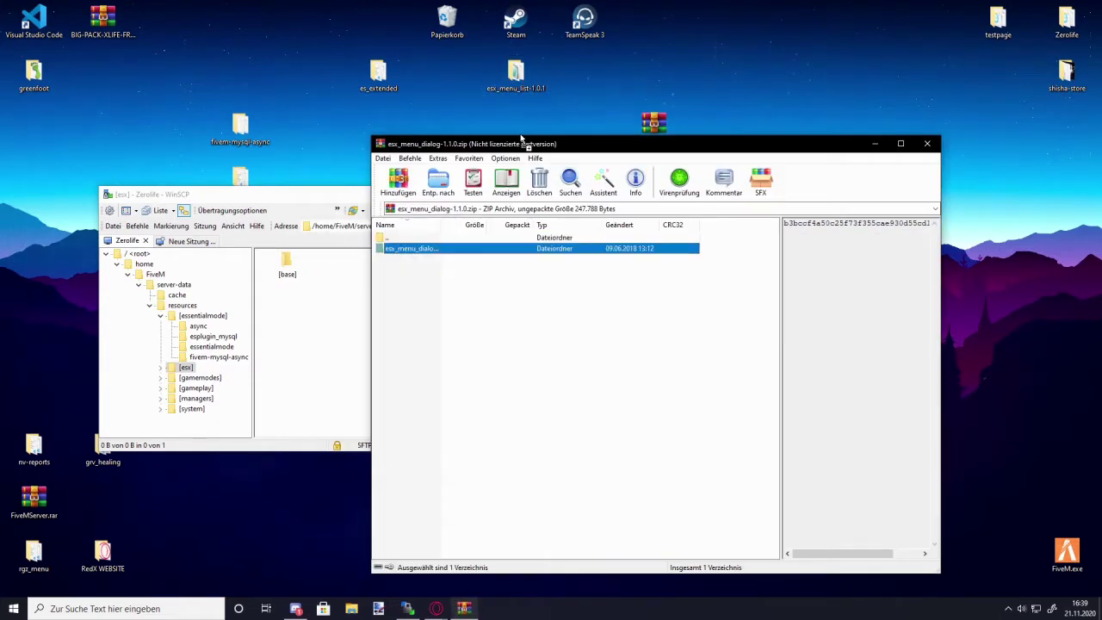
left_click_drag(521, 137, 517, 127)
left_click(927, 143)
key("Escape")
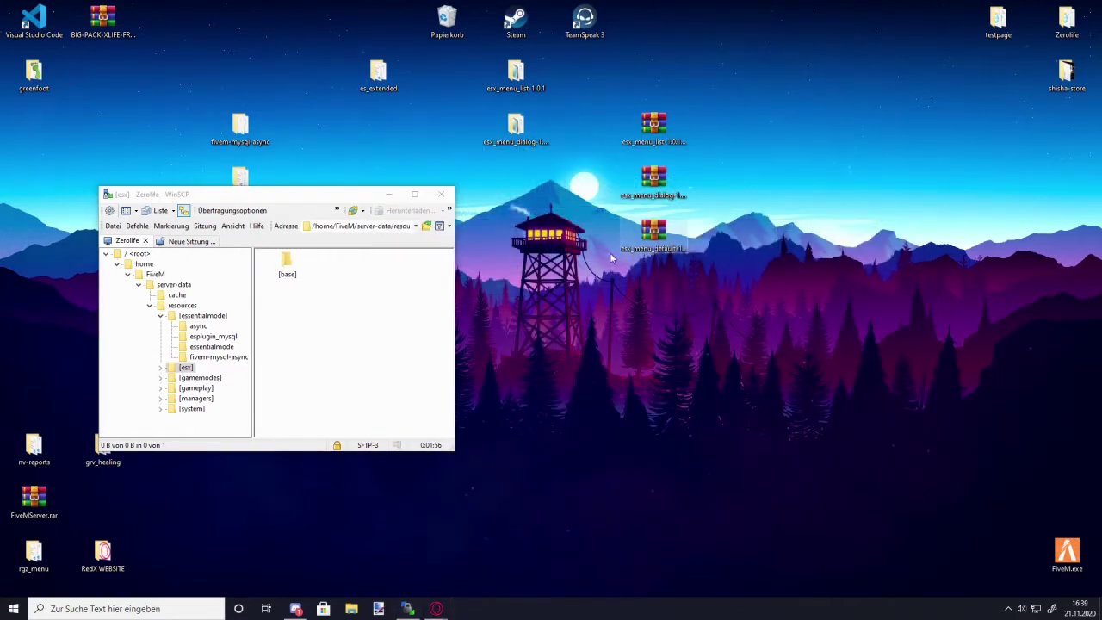
double_click(653, 231)
left_click_drag(471, 136, 335, 214)
key("Escape")
Rename the extracted esx_menu_list-1.0.1 folder to esx_menu_list
left_click(515, 77)
left_click(515, 88)
double_click(539, 88)
key("BackSpace")
type("t")
key("Return")
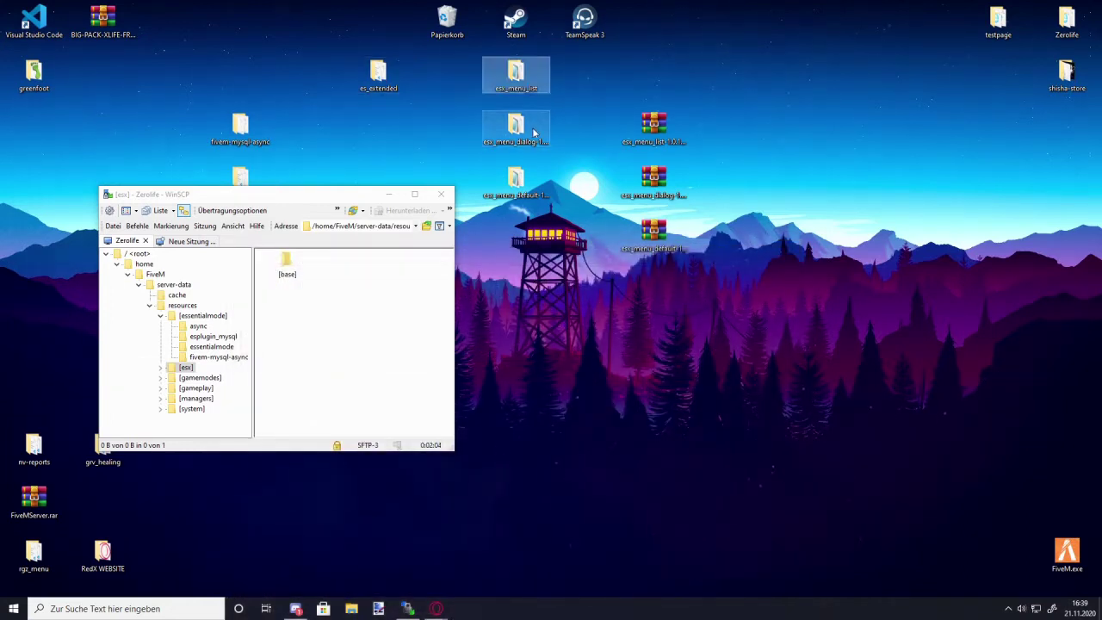
Strip the version suffixes from the other two extracted menu folders, naming them esx_menu_dialog and esx_menu_default
left_click(515, 125)
left_click(515, 142)
left_click_drag(509, 142, 544, 148)
key("BackSpace")
key("Return")
left_click(514, 179)
left_click(515, 195)
left_click_drag(524, 204, 542, 195)
key("BackSpace")
key("Return")
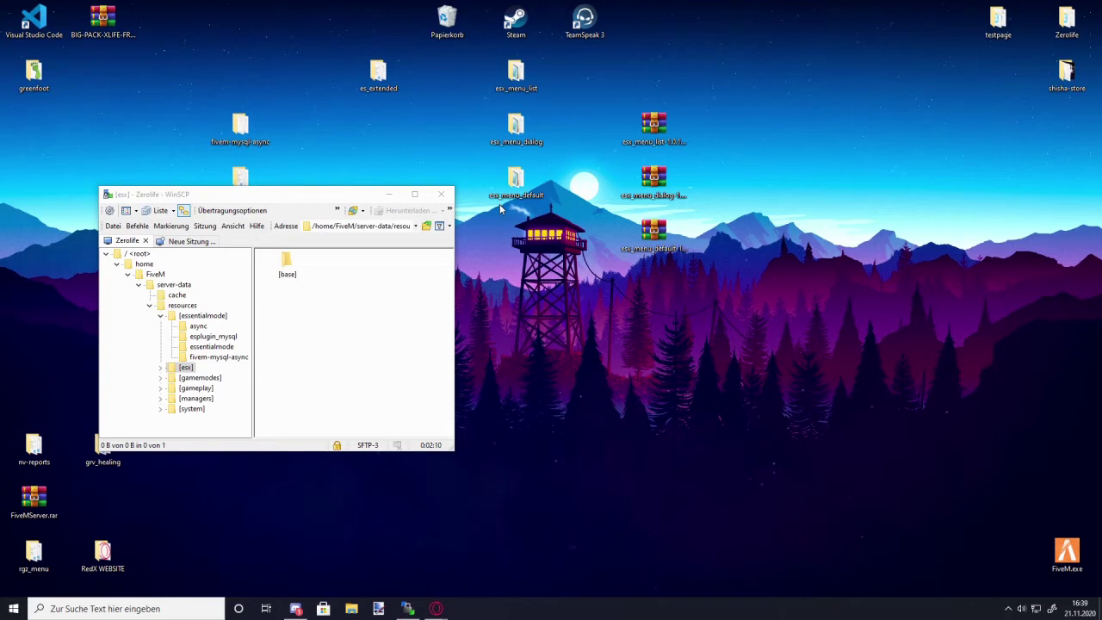
Upload the es_extended, esx_menu_list, esx_menu_dialog and esx_menu_default folders from the desktop into the server's [base] directory
double_click(289, 266)
mouse_move(329, 169)
left_mouse_down()
mouse_move(543, 60)
mouse_move(345, 163)
left_mouse_up()
left_click_drag(539, 291, 340, 335)
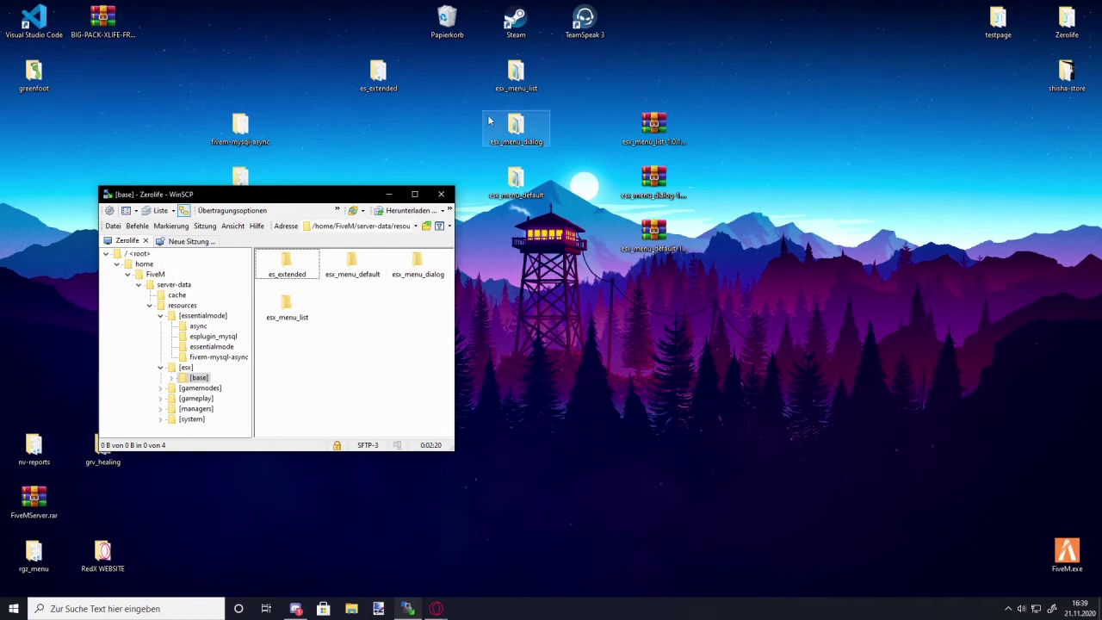
Switch to txAdmin's config editor and add the comment headings "### ESX ###" and "# Base #" below the Essentialmode entries
left_click(379, 74)
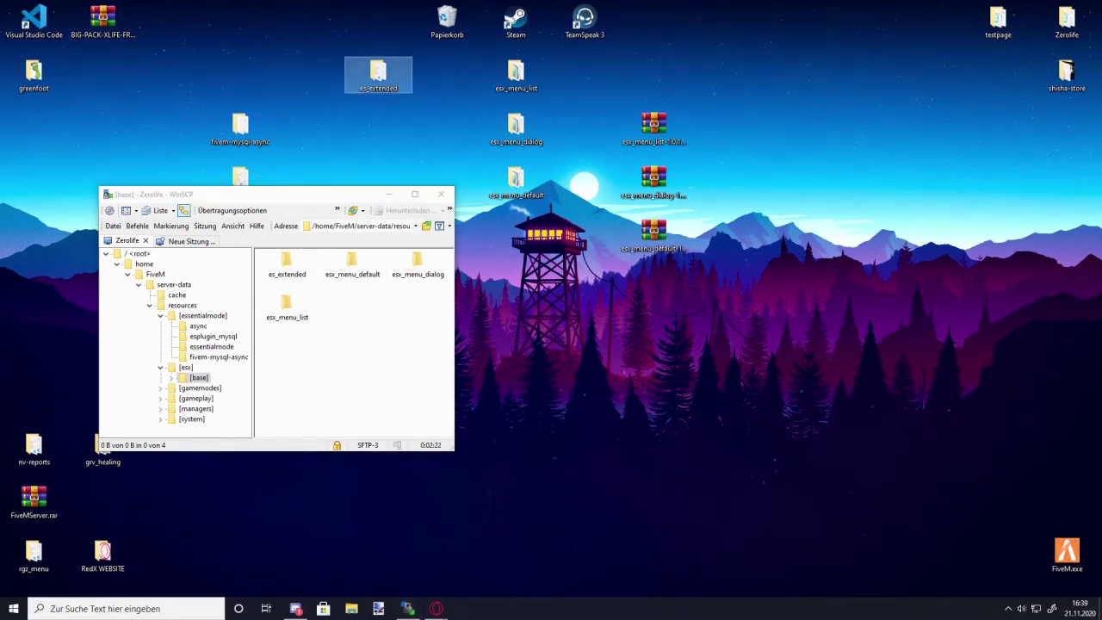
mouse_move(437, 607)
left_click(499, 571)
scroll(247, 284, "down", 3)
left_click(215, 251)
key("Return")
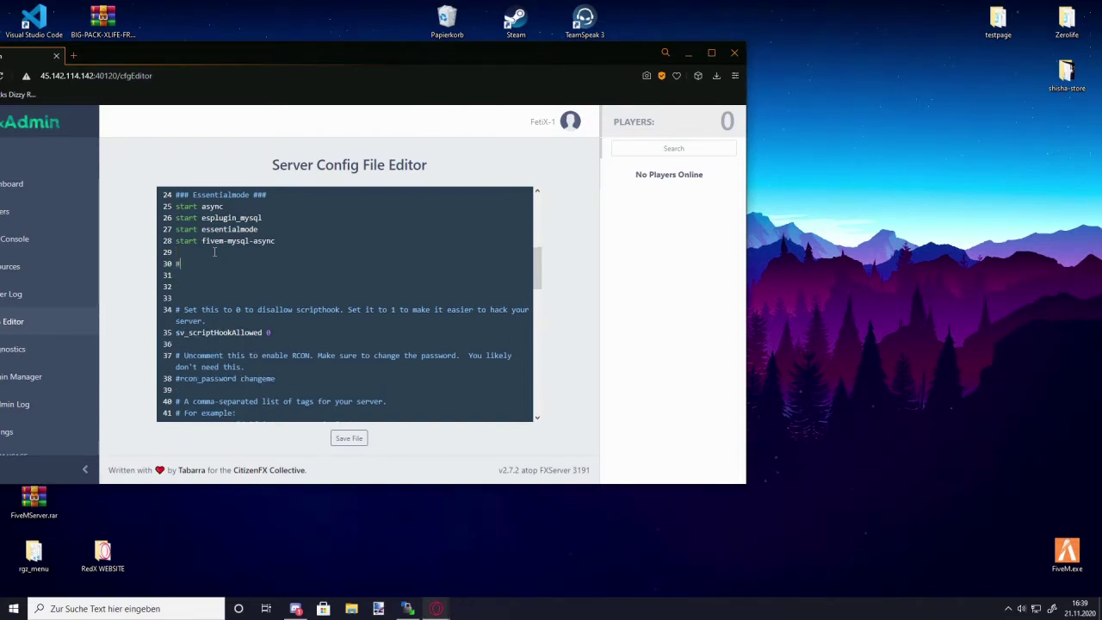
key("BackSpace")
key("BackSpace")
type("##")
key("Return")
key("Return")
type("#")
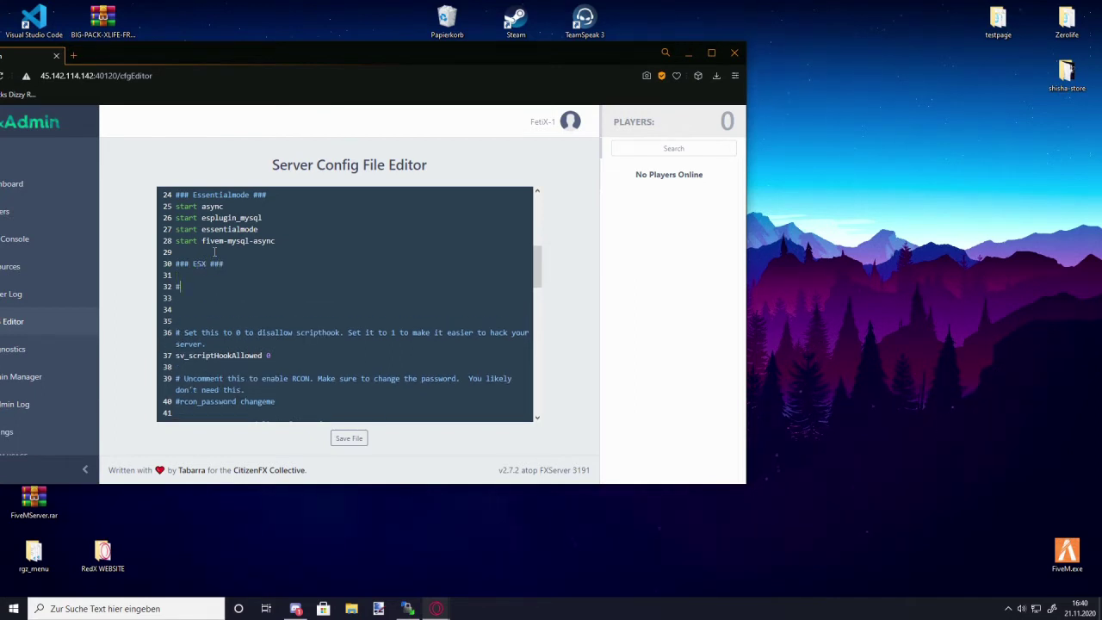
type(" Base a")
key("Return")
Add four start lines without resource names under the "# Base #" heading
type("star")
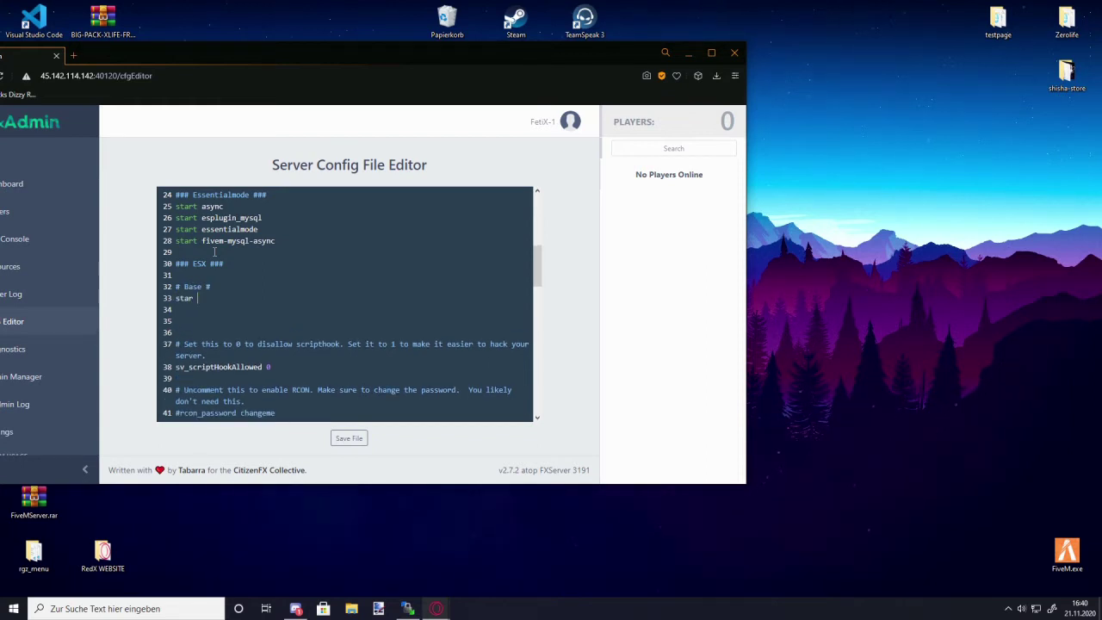
type("t")
key("Return")
type("start")
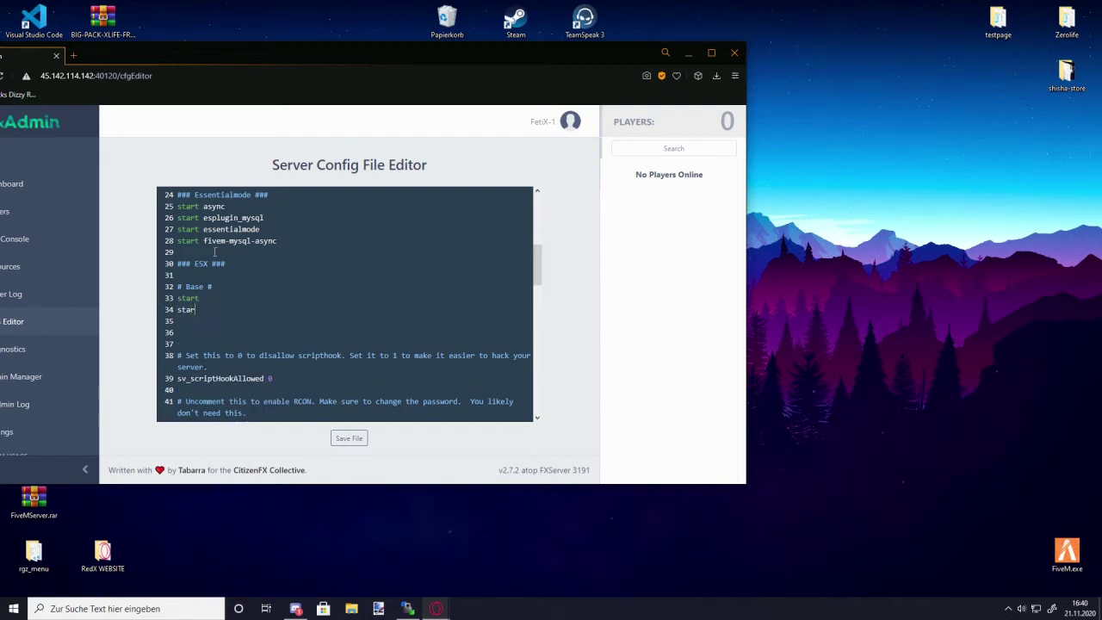
key("Return")
type("start")
key("Return")
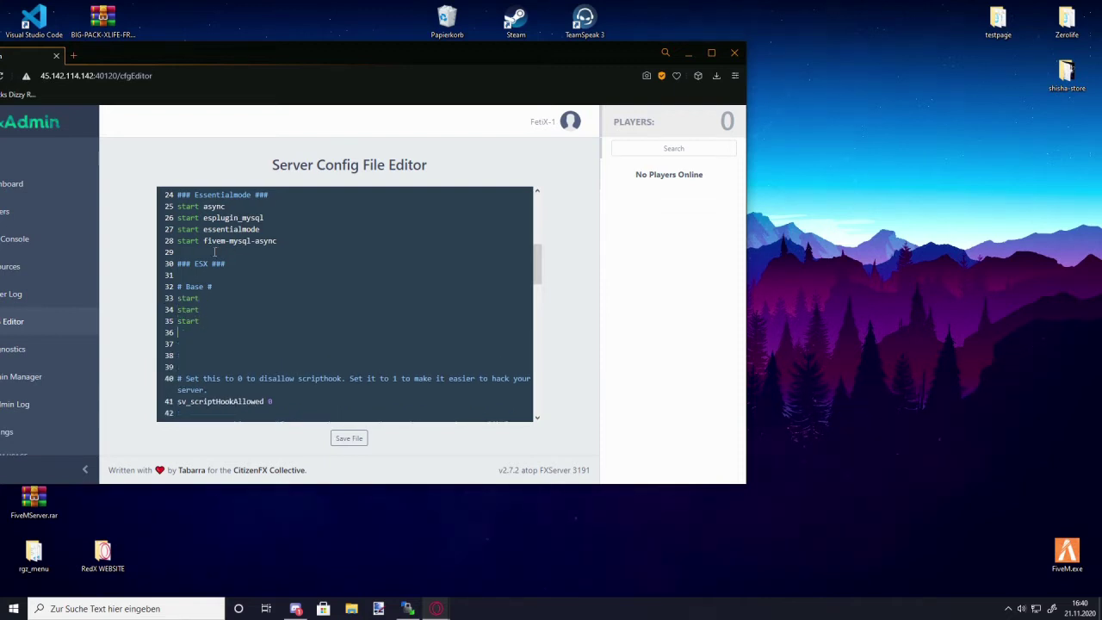
type("start")
Complete the first start line under Base with the name es_extended copied from the desktop folder
left_click(687, 53)
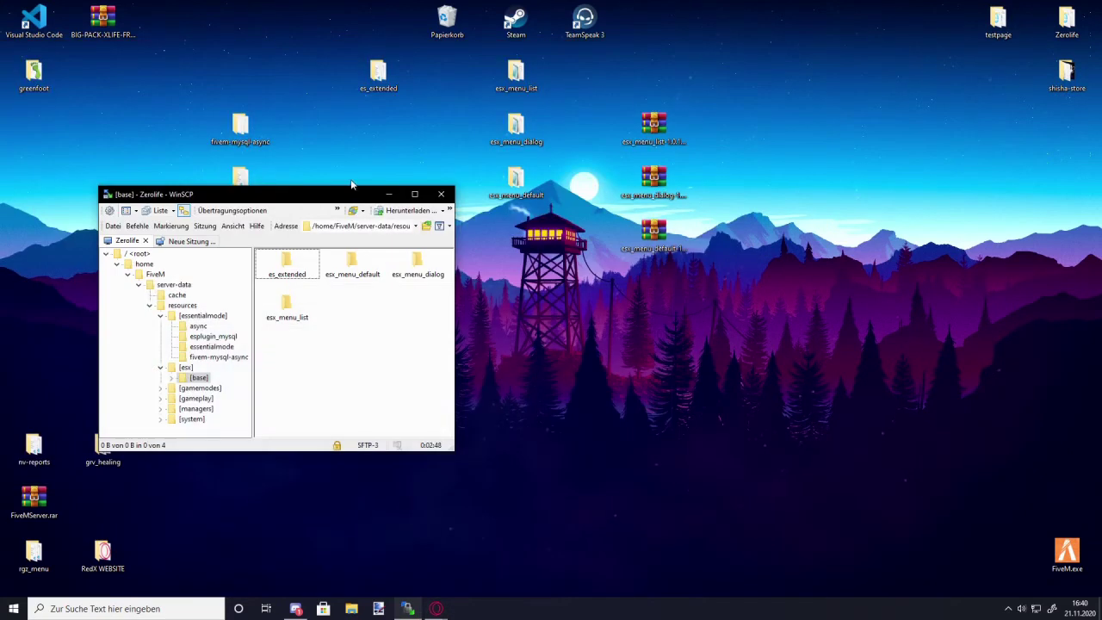
left_click(379, 86)
left_click(436, 608)
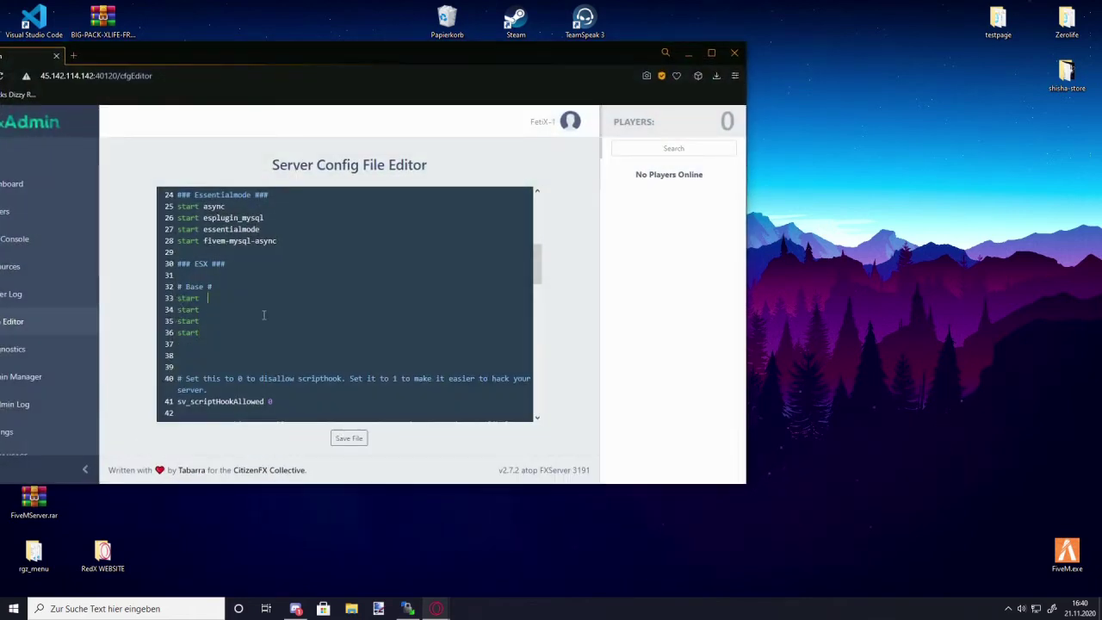
Complete the second start line under Base with the name esx_menu_list copied from the desktop folder
left_click(687, 53)
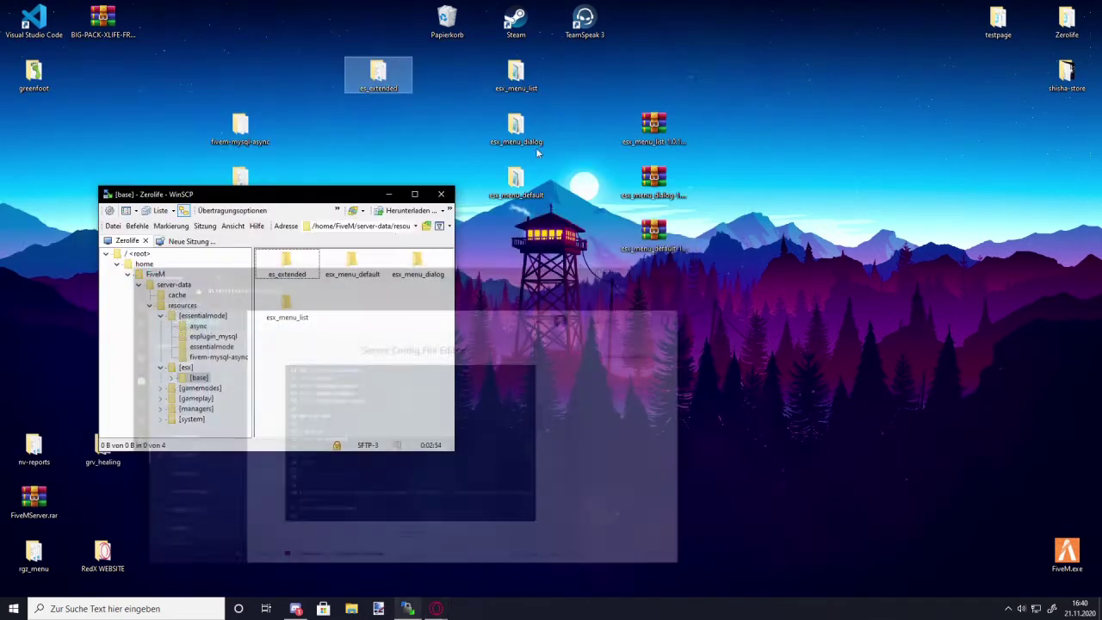
left_click(515, 77)
key("F2")
key("ctrl+c")
left_click(436, 609)
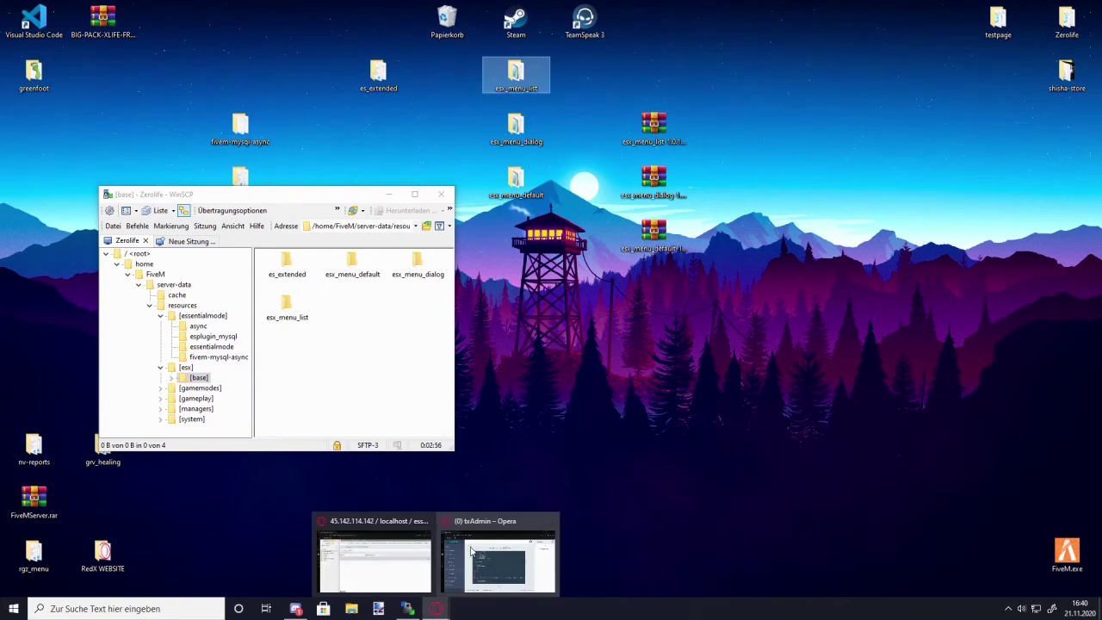
left_click(370, 560)
key("ctrl+v")
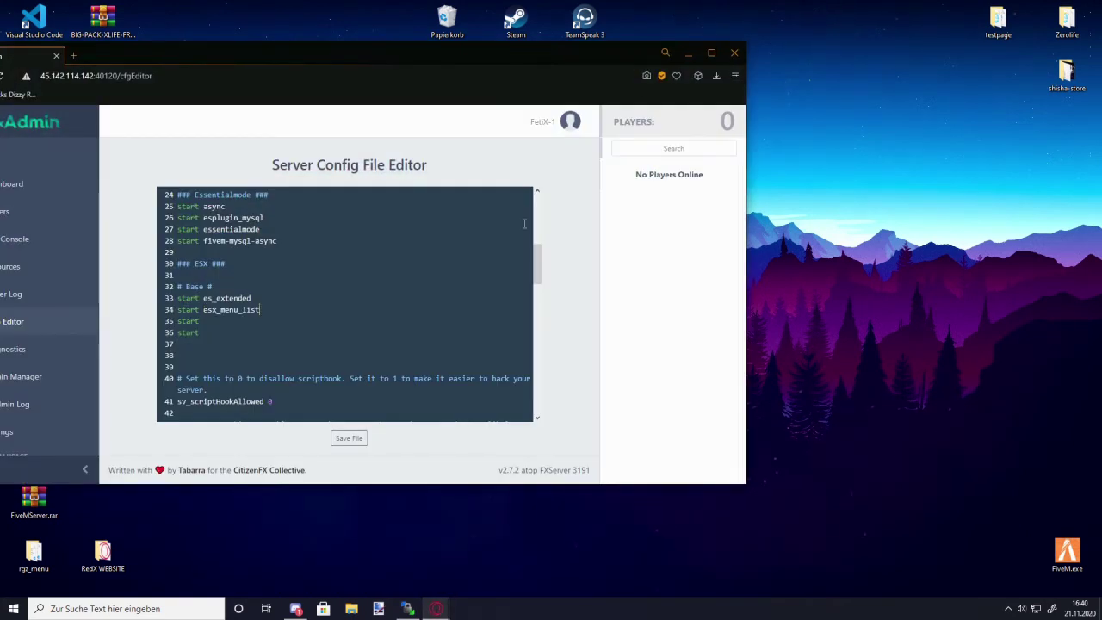
Complete the third start line under Base with the name esx_menu_dialog copied from the desktop folder
left_click(688, 53)
left_click(437, 609)
left_click(442, 539)
type("esx_menu_dialog")
Complete the fourth start line under Base with the name esx_menu_default copied from the desktop folder and save the config file
left_click(688, 53)
key("F2")
key("ctrl+c")
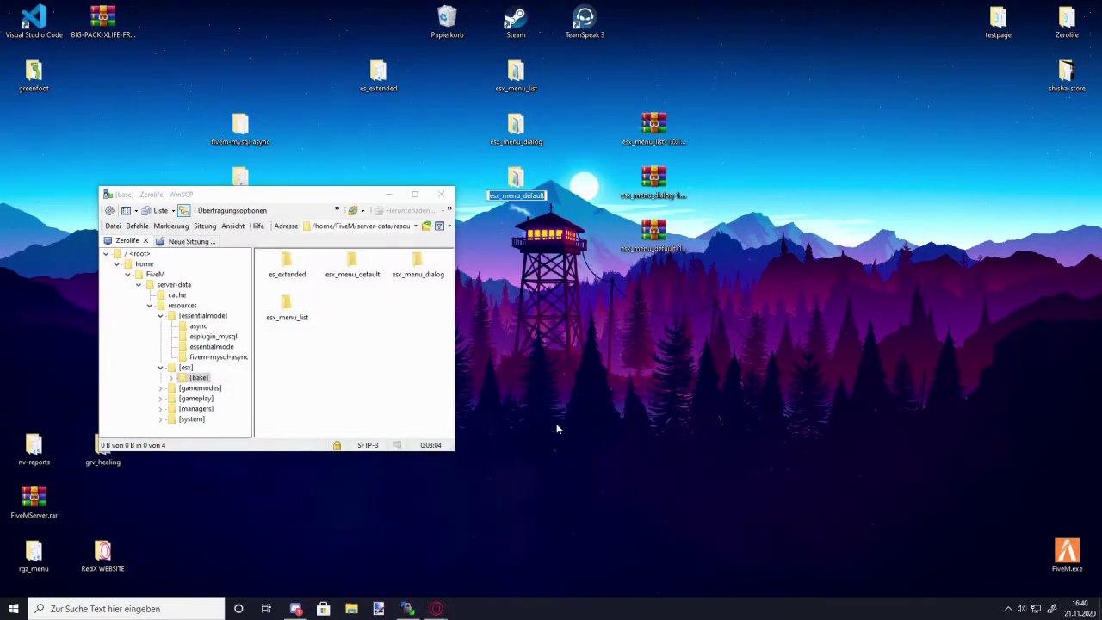
left_click(436, 609)
left_click(379, 560)
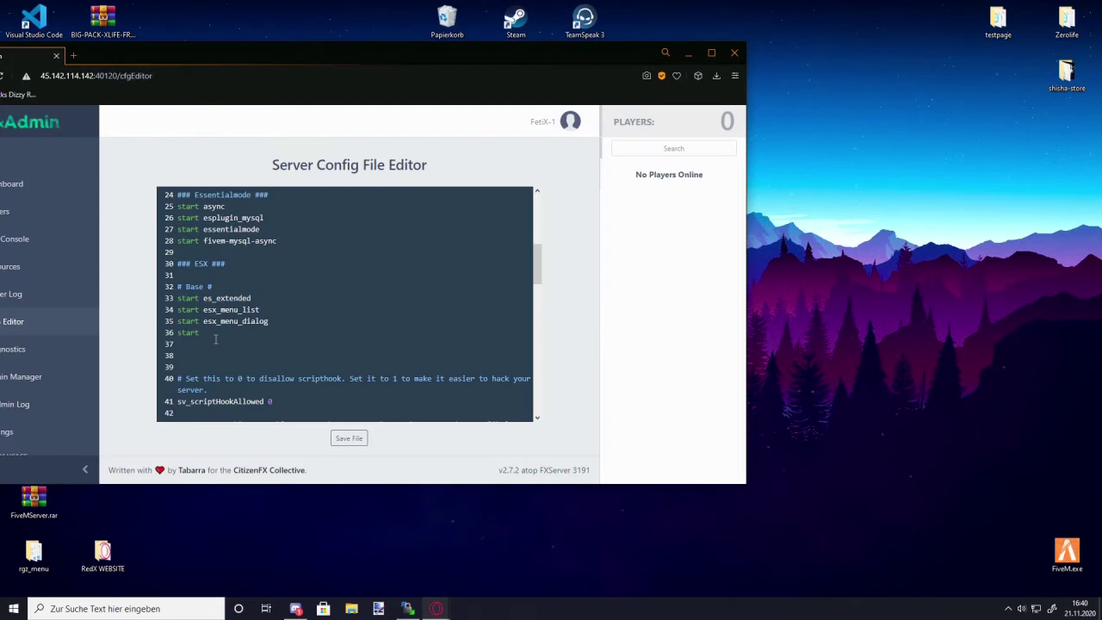
key("ctrl+v")
left_click(337, 442)
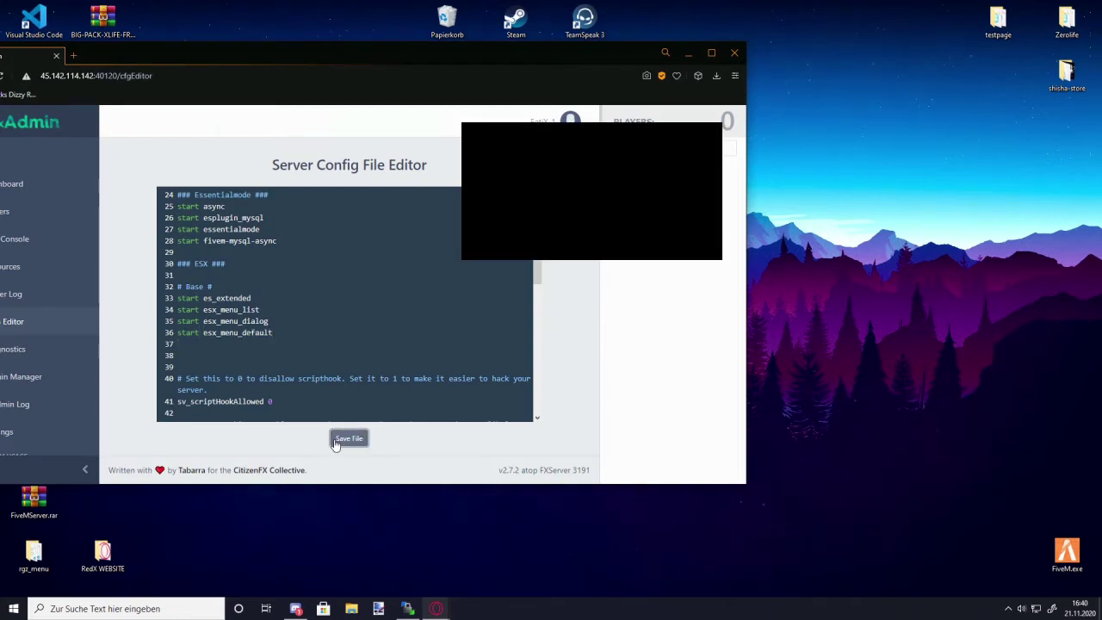
Check the database connection string lines at the start of the server config in a maximized browser window, and save the file again
left_click(711, 53)
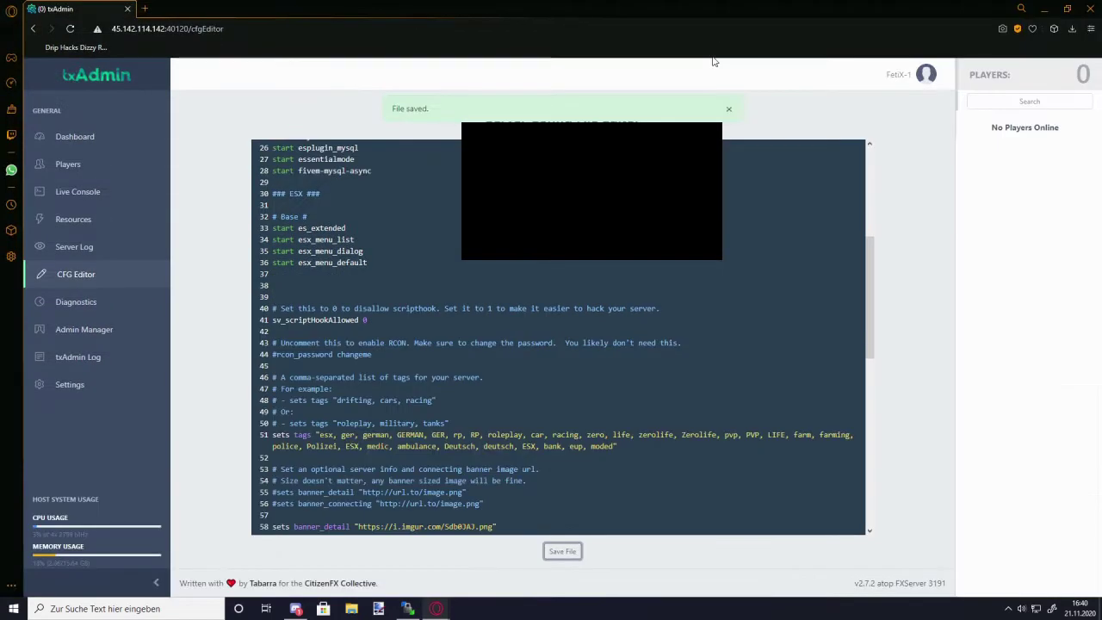
scroll(546, 313, "up", 5)
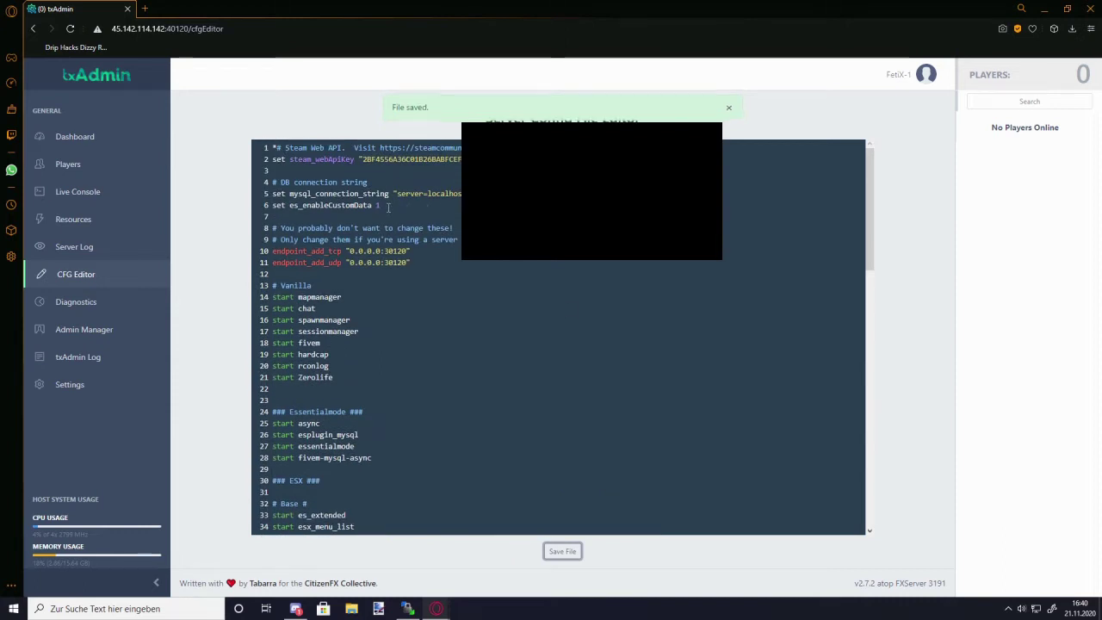
left_click(301, 195)
key("Up")
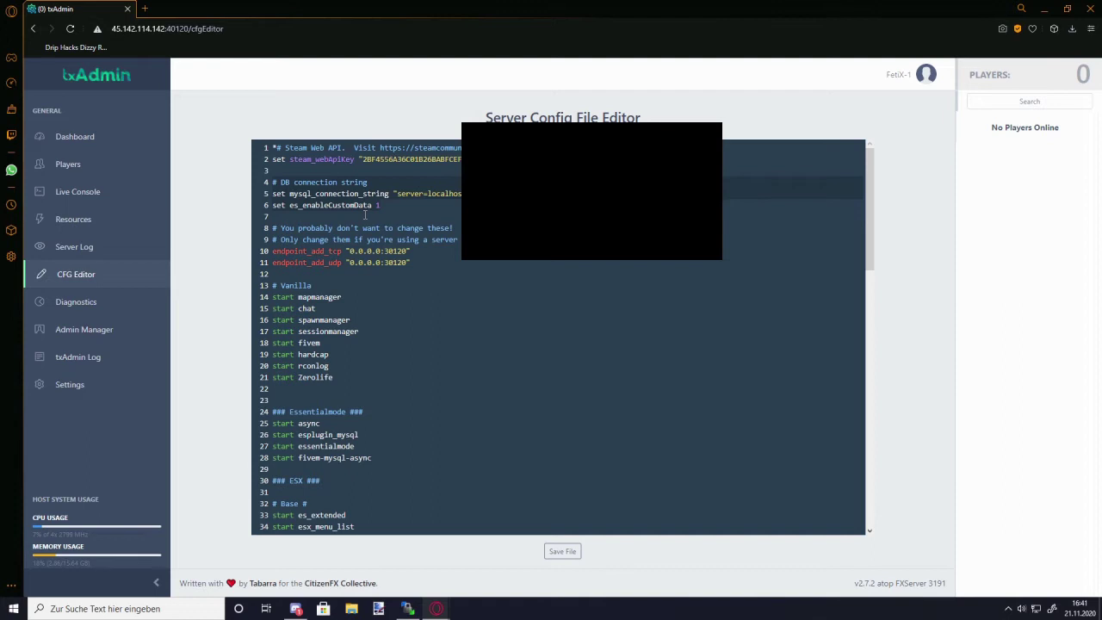
left_click(424, 194)
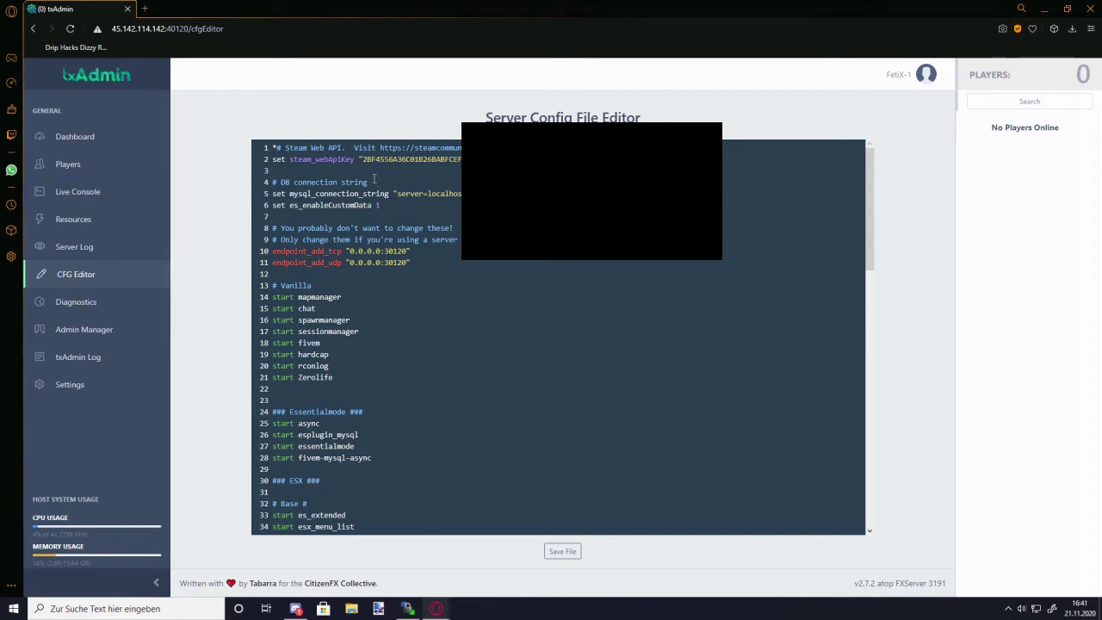
left_click(572, 552)
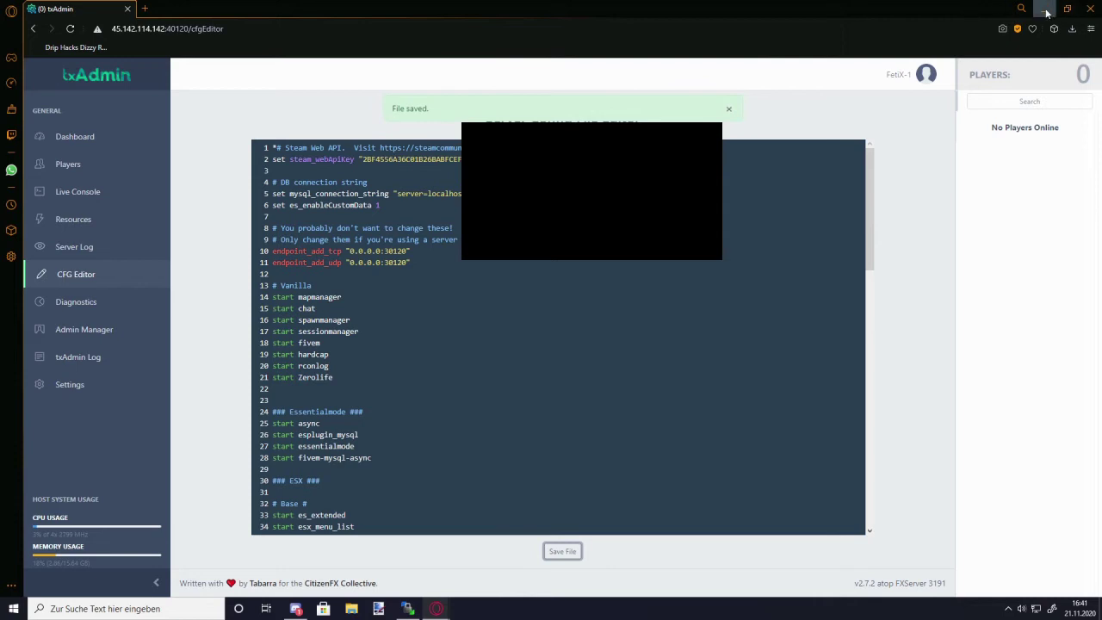
Delete the esx_menu_list, esx_menu_dialog and esx_menu_default archives from the desktop
left_click(1043, 9)
key("BackSpace")
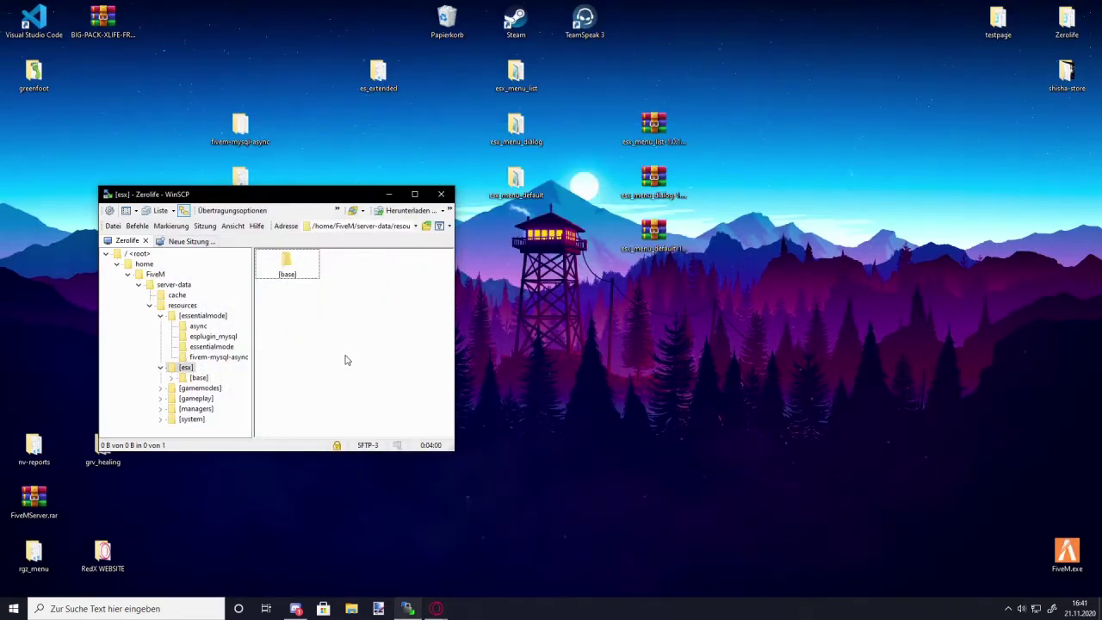
left_click_drag(584, 293, 711, 117)
key("Delete")
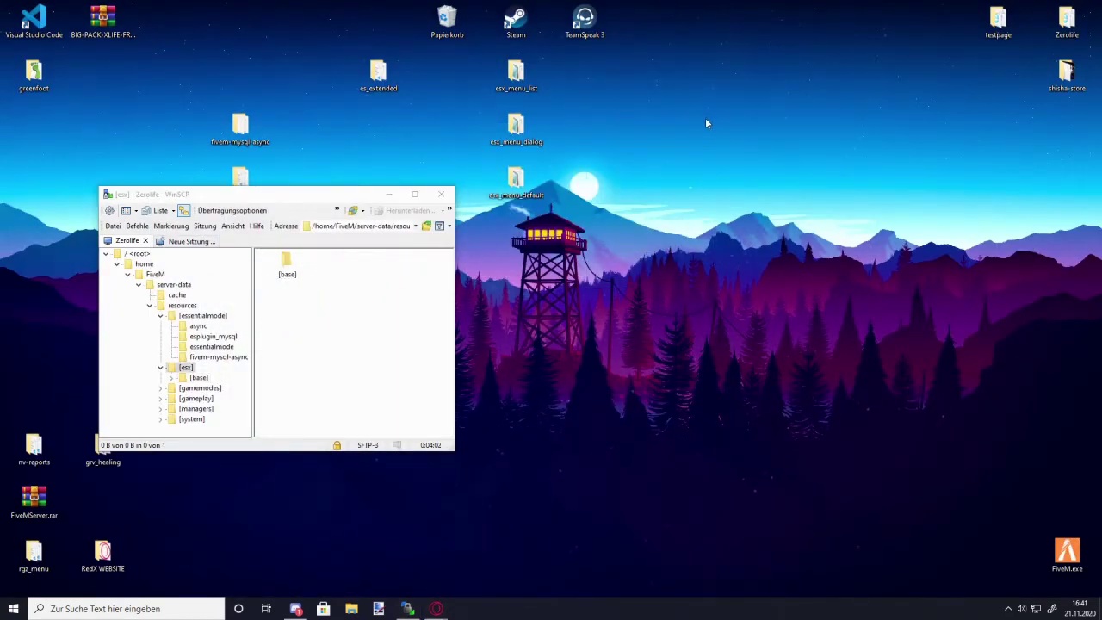
Go up from the [esx] folder on the server, collapse the [esx] and [essentialmode] folders and minimize WinSCP
left_click(277, 284)
key("BackSpace")
left_click(161, 366)
left_click(160, 315)
left_click(390, 193)
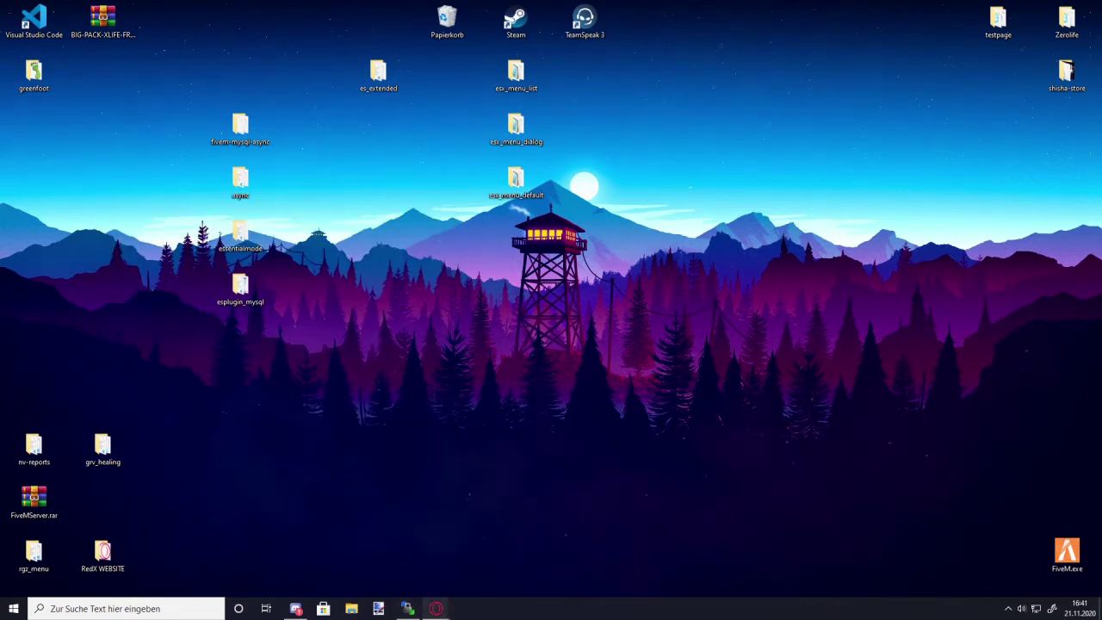
Bring up the phpMyAdmin window, check the fivem-mysql-async folder's contents and delete the fivem-mysql-async, async and essentialmode folders from the desktop
key("alt+Tab")
double_click(240, 128)
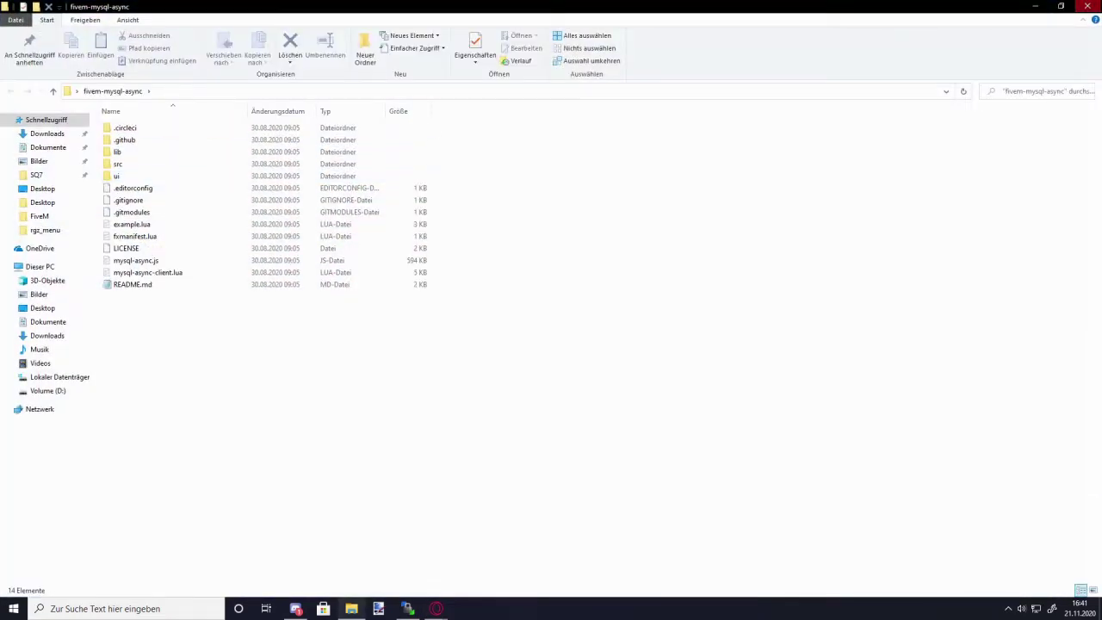
left_click(1088, 6)
left_click_drag(240, 129, 242, 193)
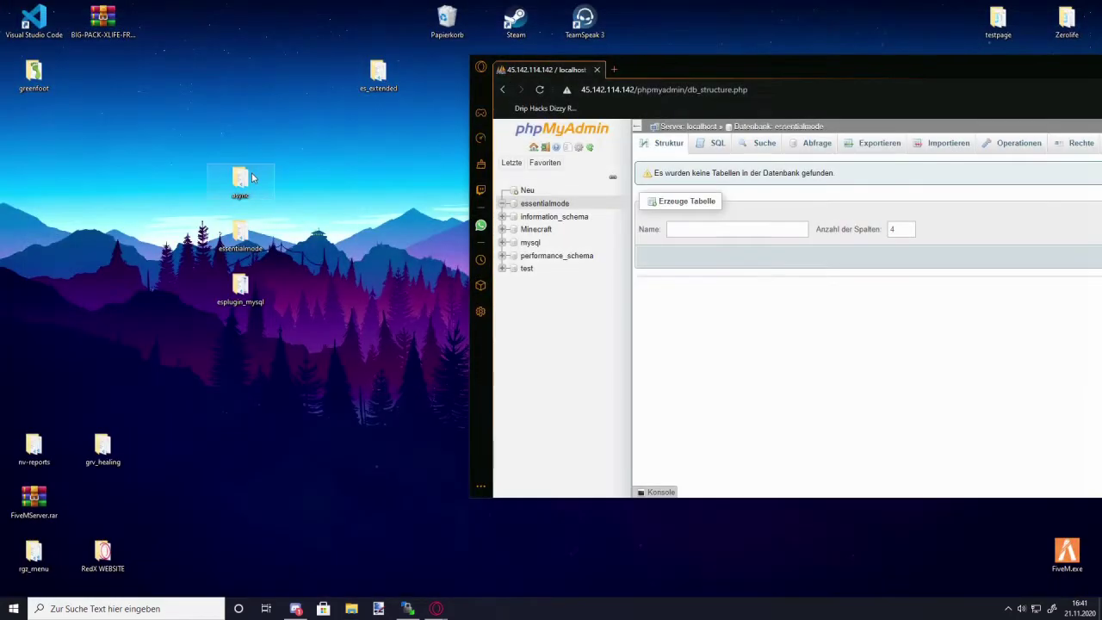
left_click_drag(241, 193, 242, 218)
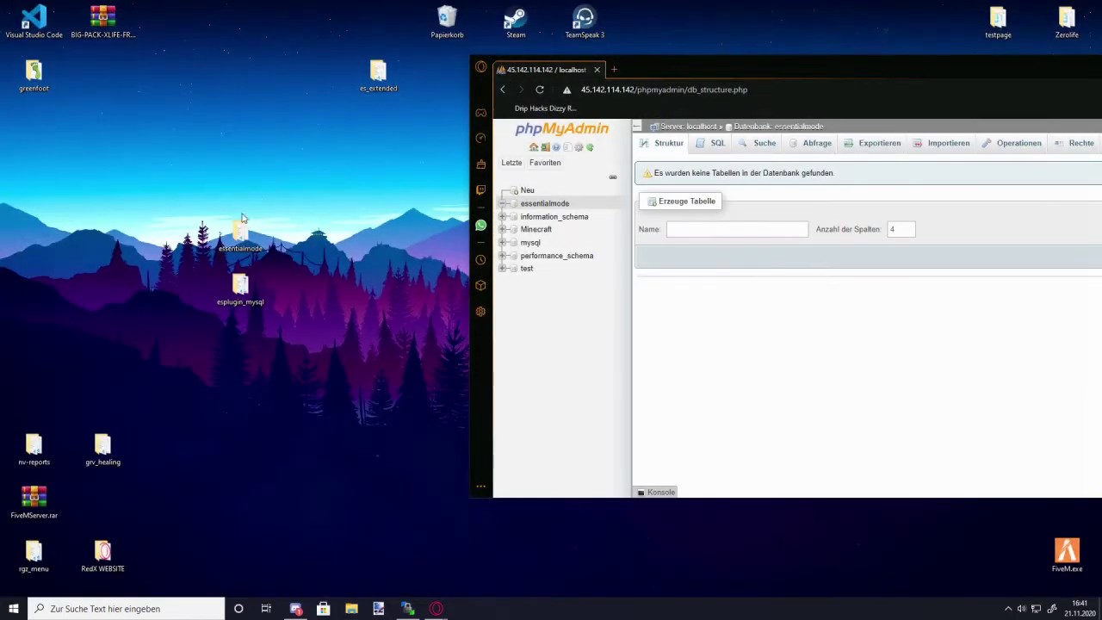
double_click(241, 225)
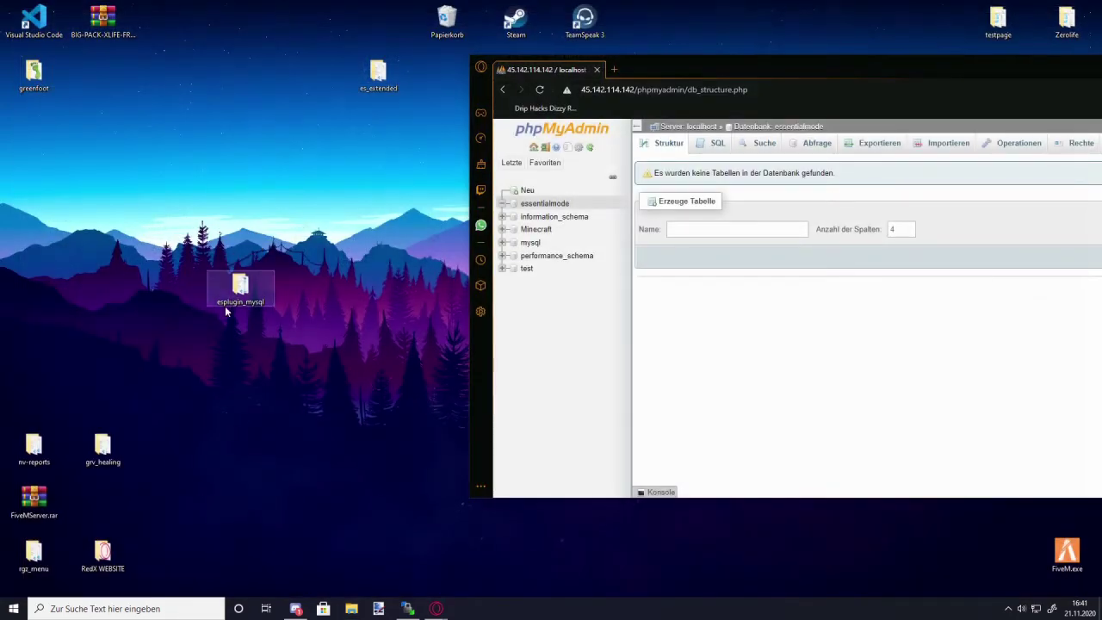
Copy esplugin_mysql.sql from the esplugin_mysql folder onto the desktop and delete that folder
left_click(232, 303)
double_click(232, 303)
left_click(142, 140)
key("ctrl+c")
left_click(1083, 6)
key("ctrl+v")
left_click_drag(57, 141, 125, 196)
left_click(240, 287)
key("Delete")
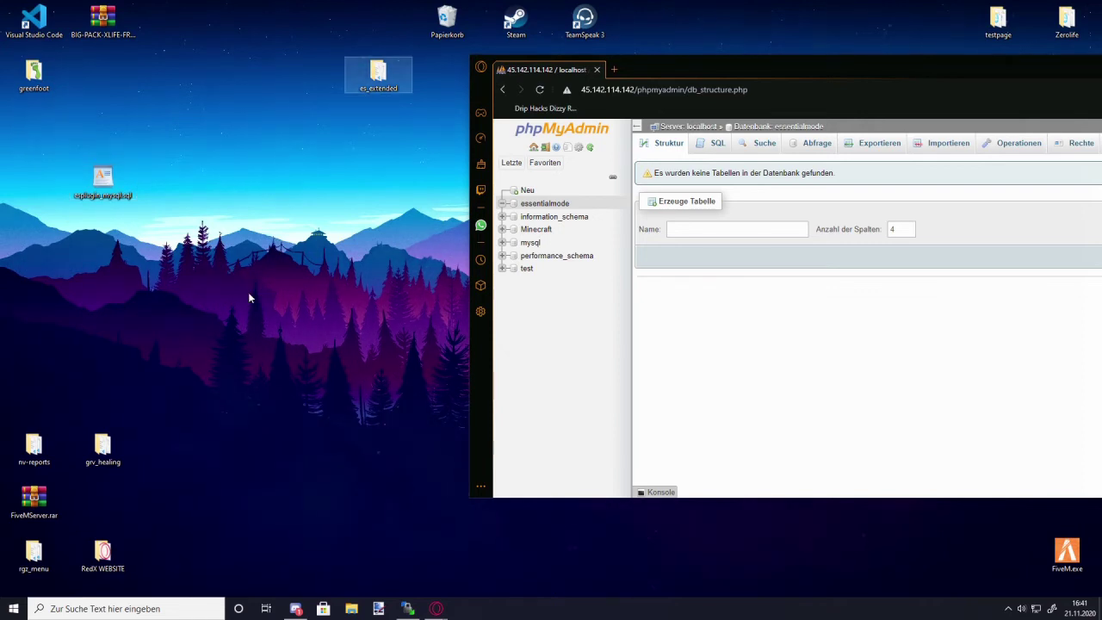
Move the phpMyAdmin window off the desktop folders and delete the esx_menu_list, esx_menu_dialog and esx_menu_default folders
left_click(248, 298)
left_click_drag(628, 70, 493, 298)
left_click_drag(511, 231, 551, 68)
key("Delete")
Copy es_extended.sql from the es_extended folder onto the desktop
left_click(370, 75)
double_click(371, 75)
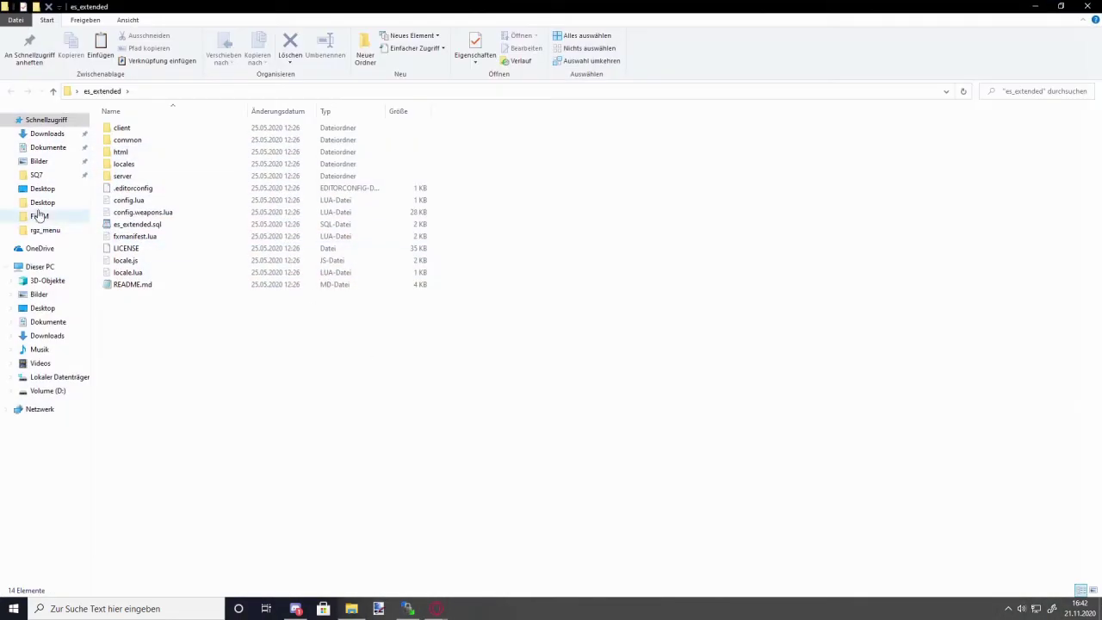
left_click(129, 224)
left_click(1087, 6)
left_click(240, 181)
Open esplugin_mysql.sql, look over the columns of its users table and close the file
left_click(94, 175)
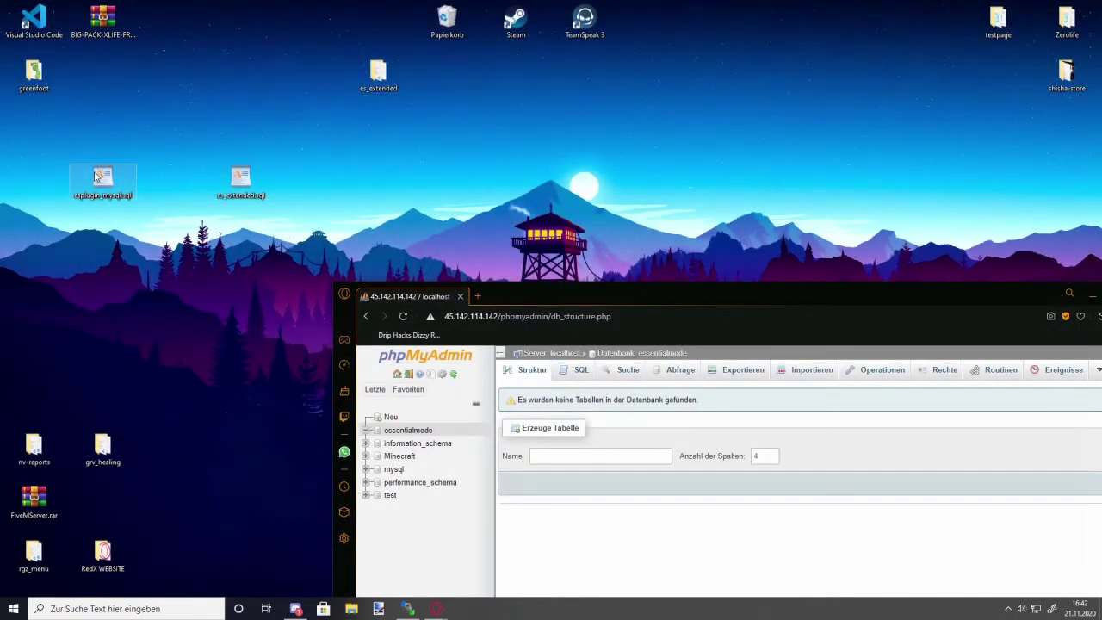
double_click(95, 175)
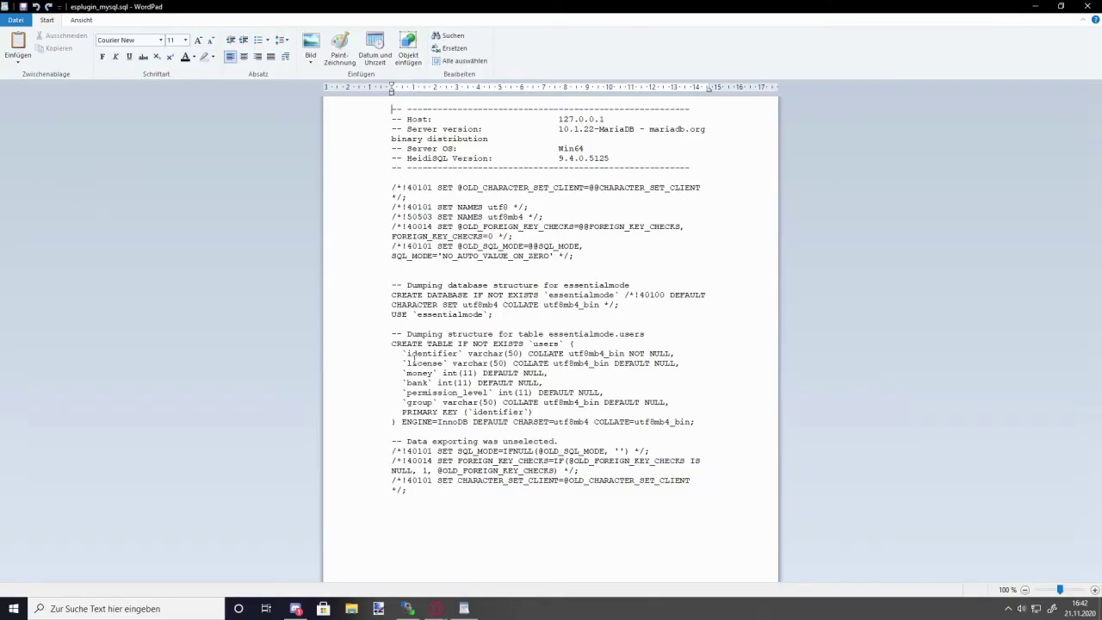
left_click_drag(408, 373, 418, 373)
left_click(1087, 6)
Open es_extended.sql in a smaller window and place it beside the reopened esplugin_mysql.sql to compare their users tables
double_click(241, 179)
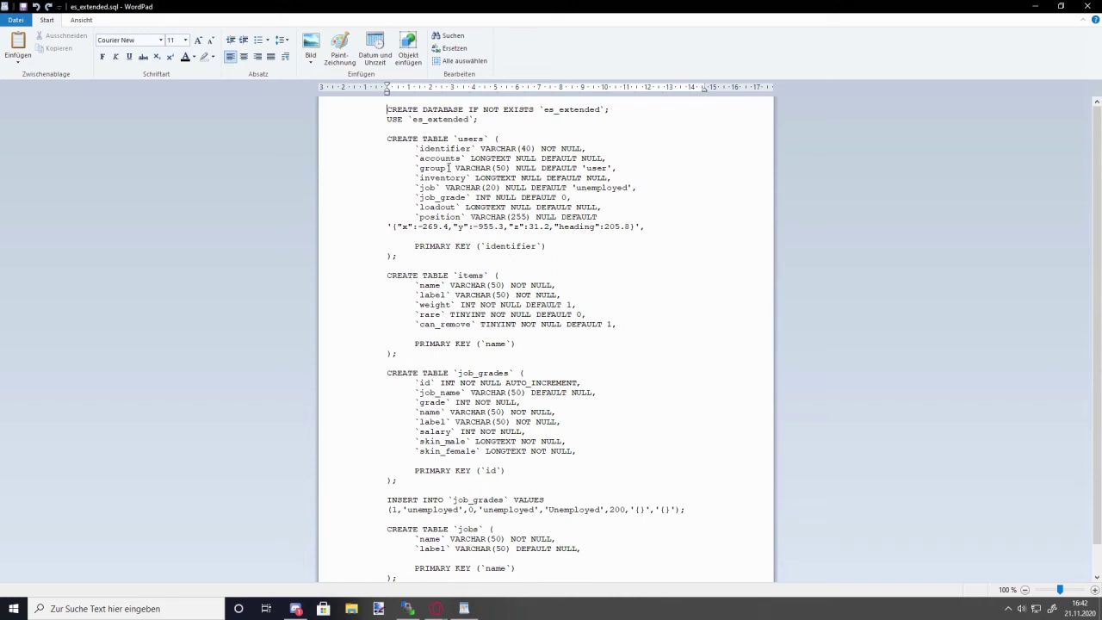
double_click(561, 6)
double_click(105, 196)
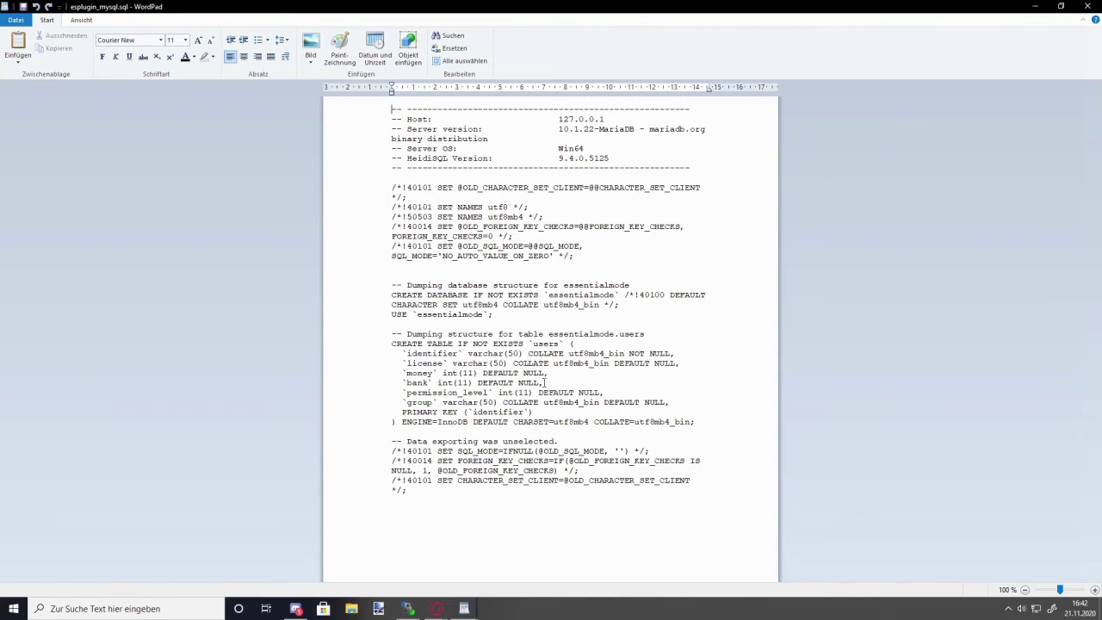
mouse_move(476, 616)
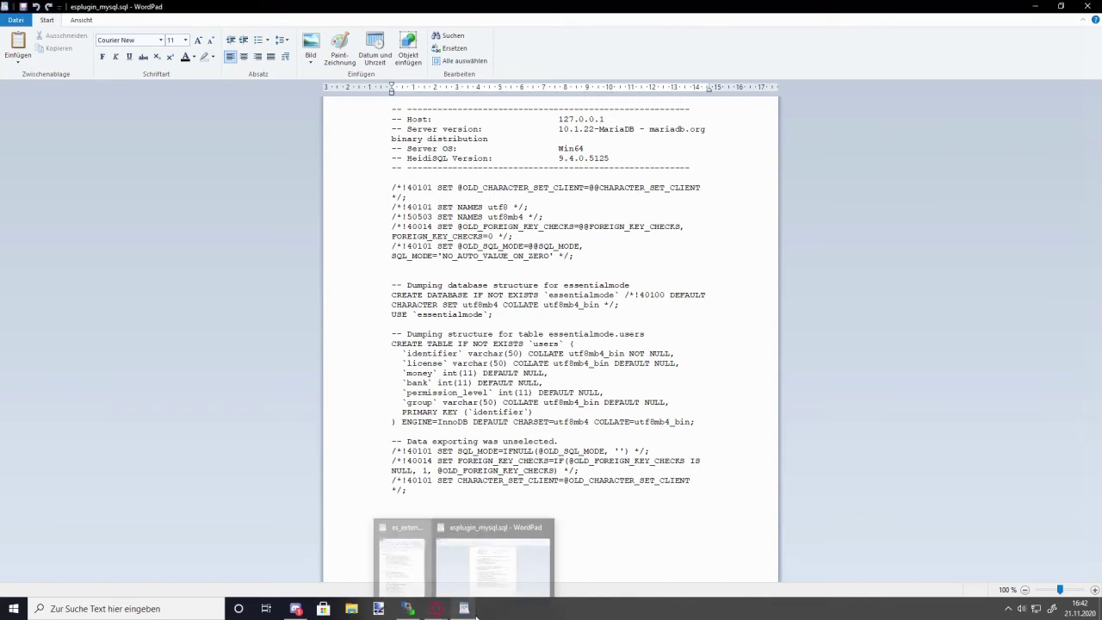
left_click(401, 559)
left_click_drag(699, 54, 795, 77)
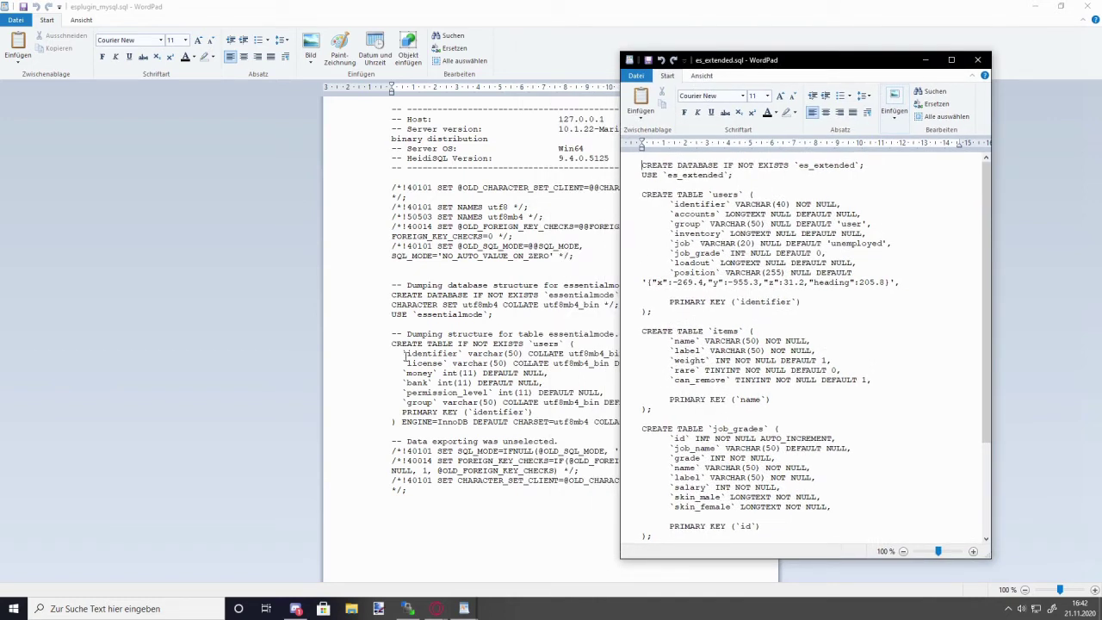
Copy the license column line from esplugin_mysql.sql into the users table of es_extended.sql, directly below the group line
key("alt+Tab")
mouse_move(686, 363)
left_mouse_down()
mouse_move(401, 363)
mouse_move(706, 365)
left_mouse_up()
left_click(623, 366)
left_click(1036, 6)
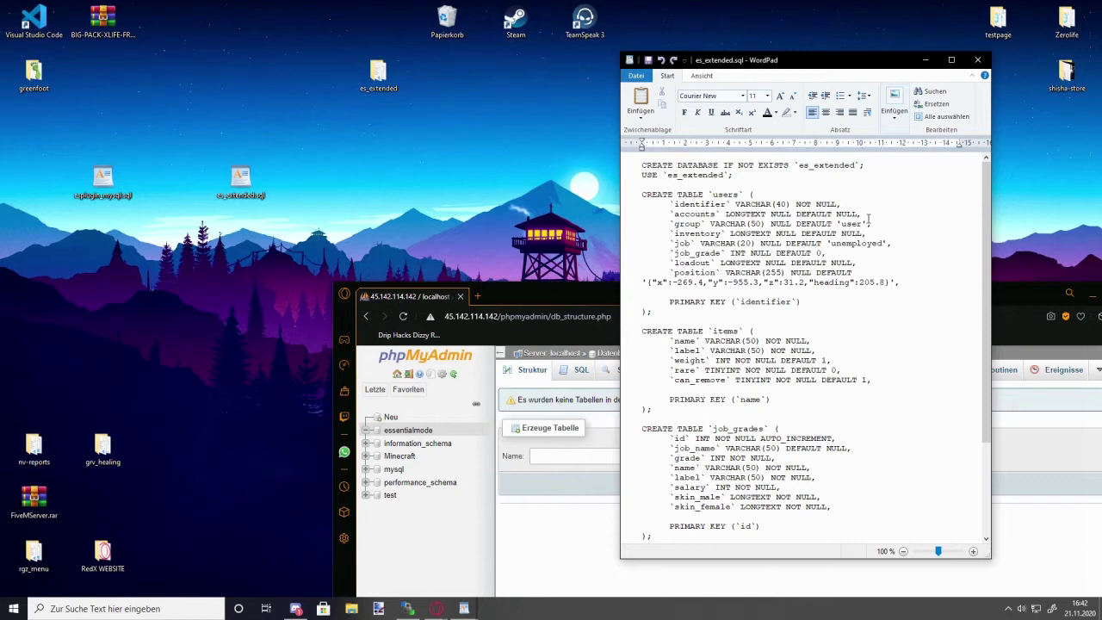
key("Return")
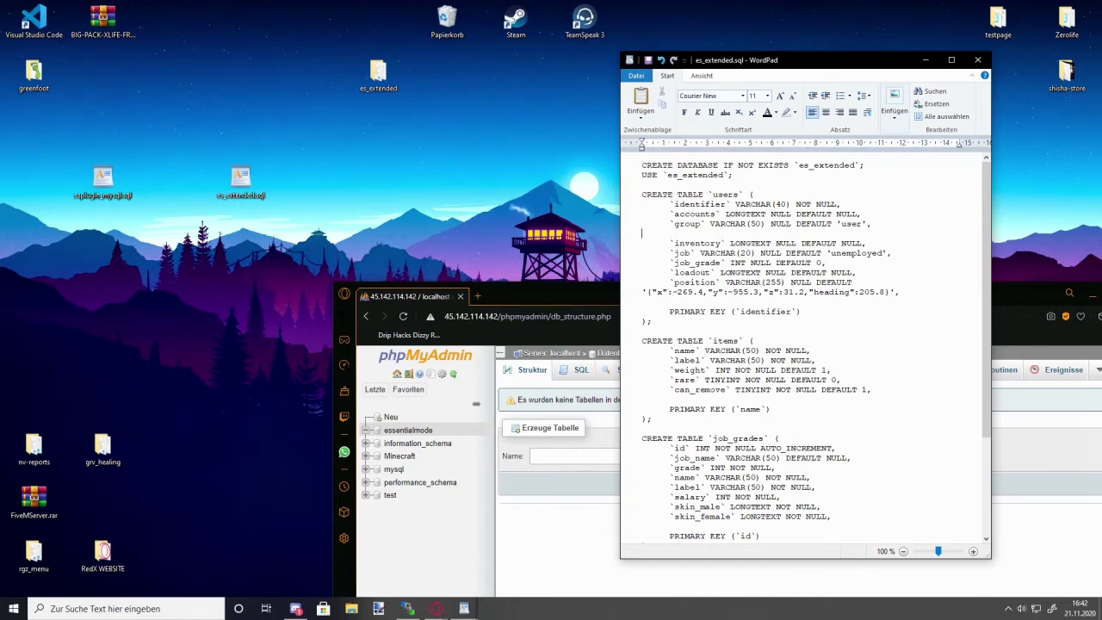
key("ctrl+v")
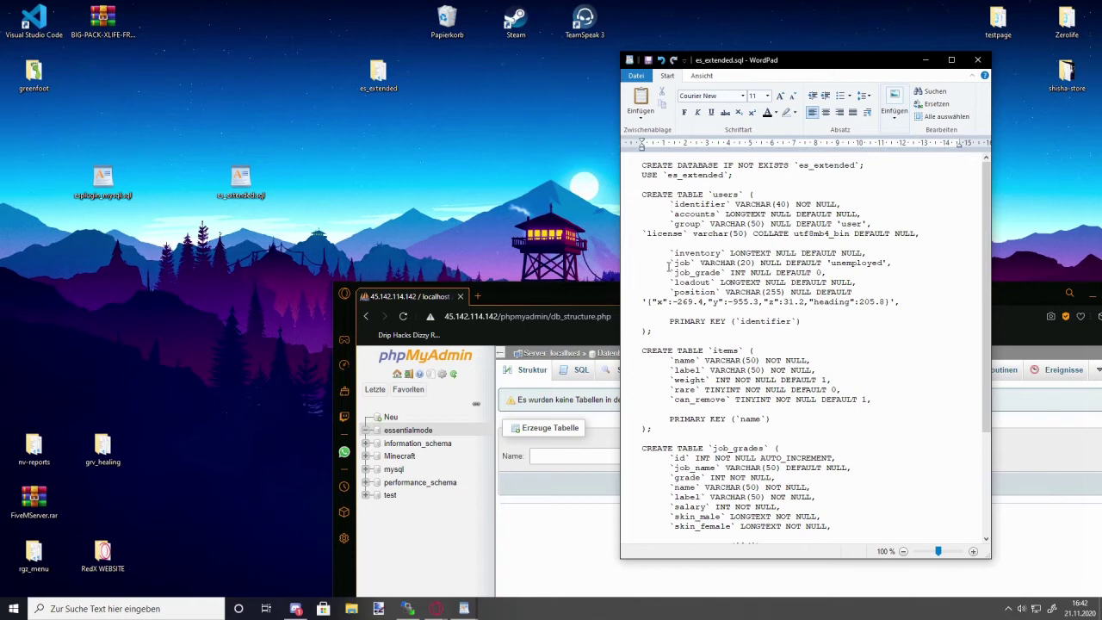
key("BackSpace")
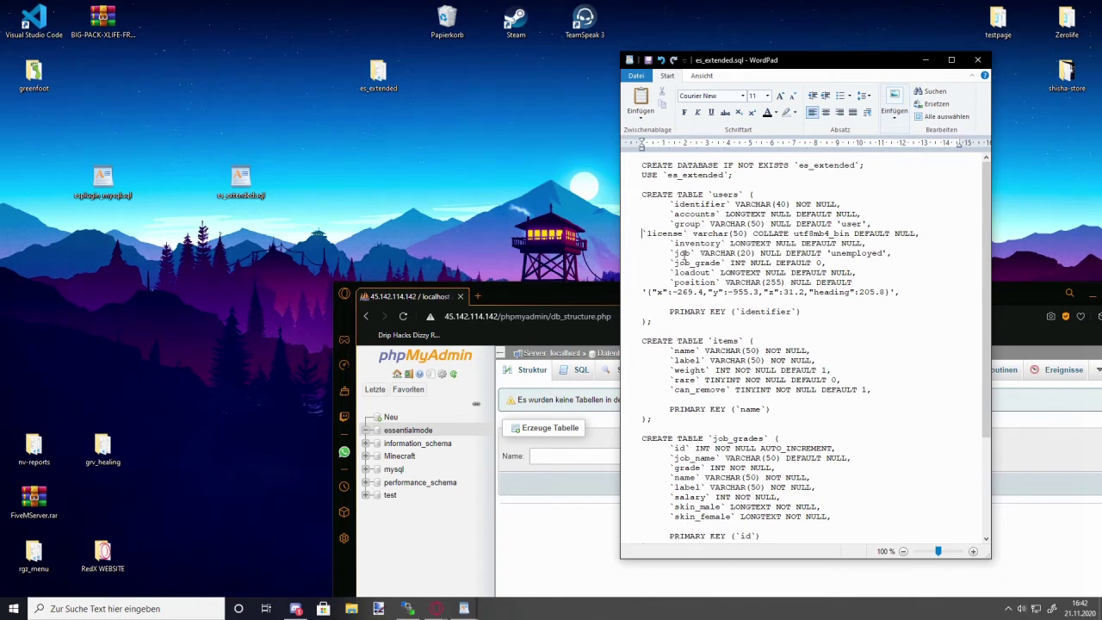
Copy the money, bank, permission_level and group column lines from esplugin_mysql.sql into the users table of es_extended.sql below the loadout line
mouse_move(461, 609)
left_click(482, 559)
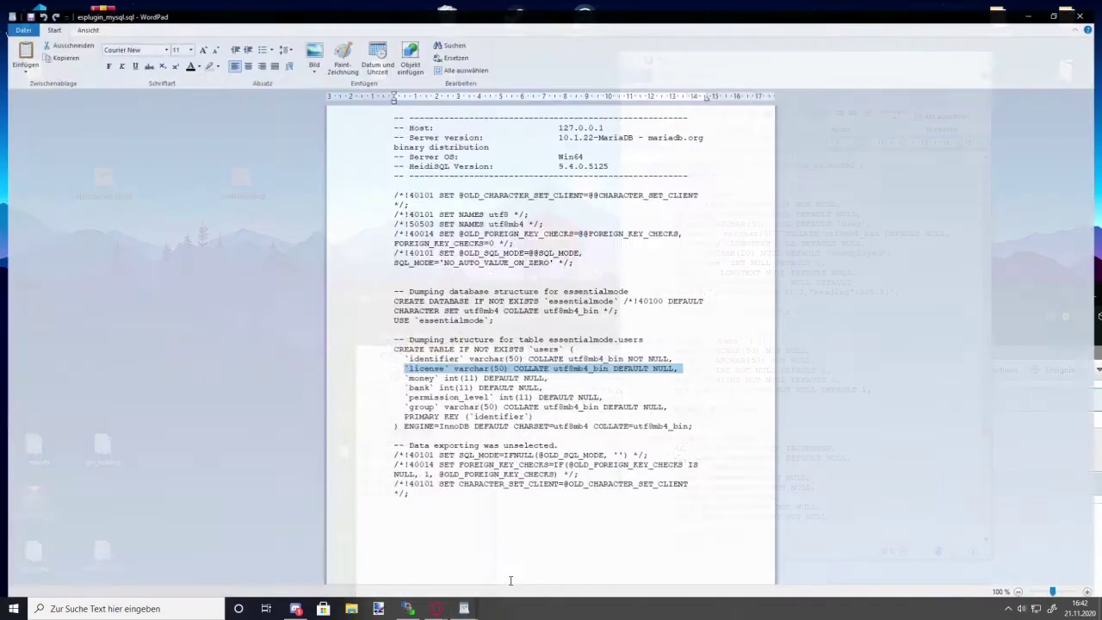
mouse_move(463, 608)
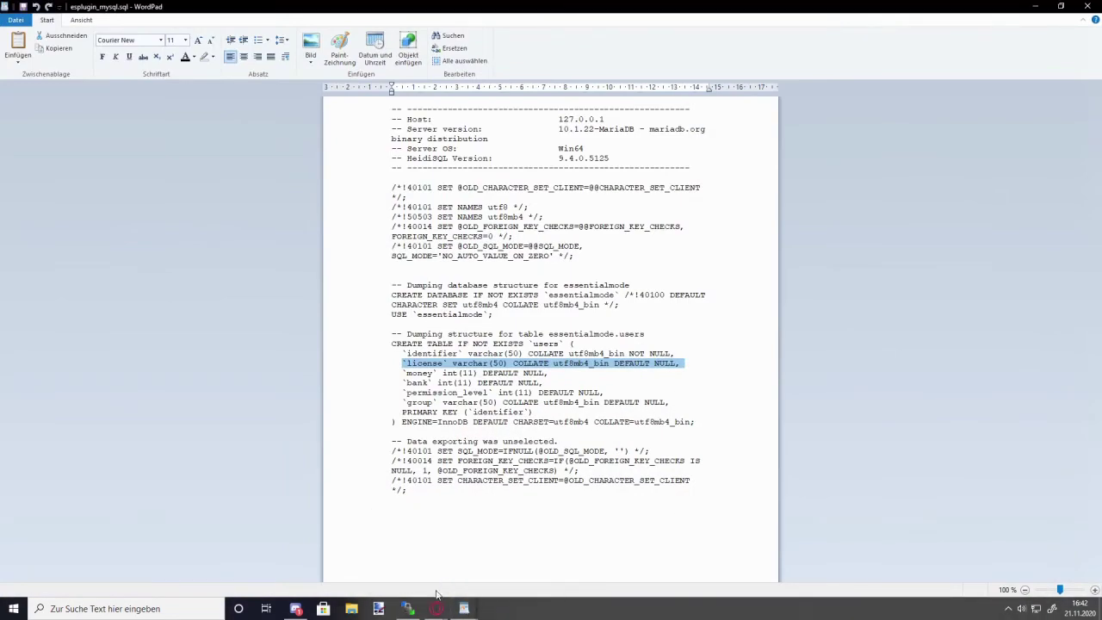
left_click(426, 588)
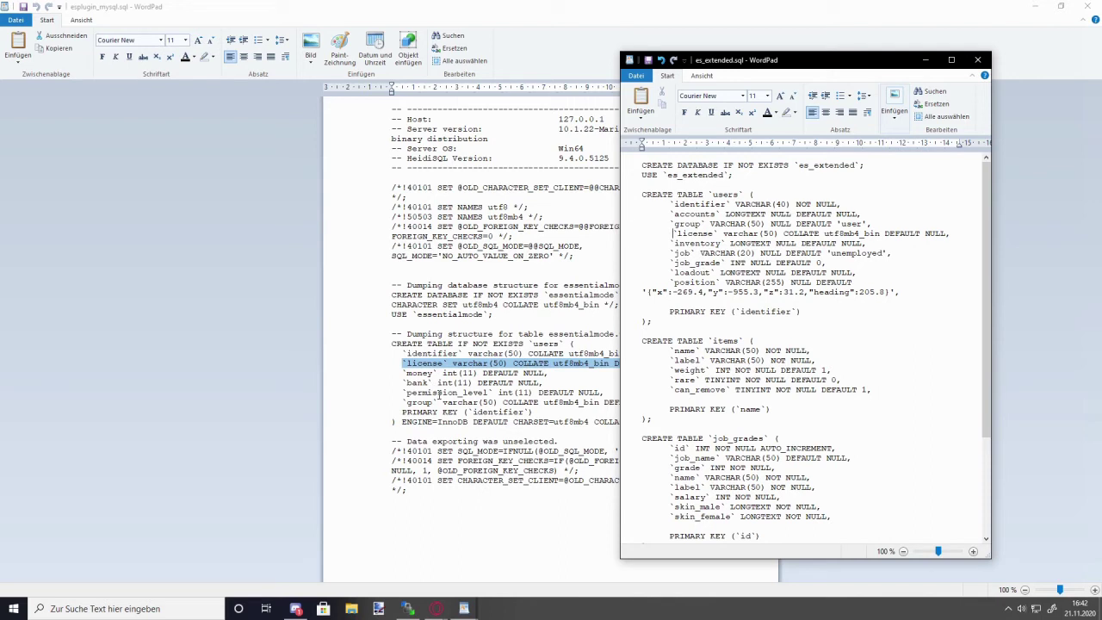
key("alt+Tab")
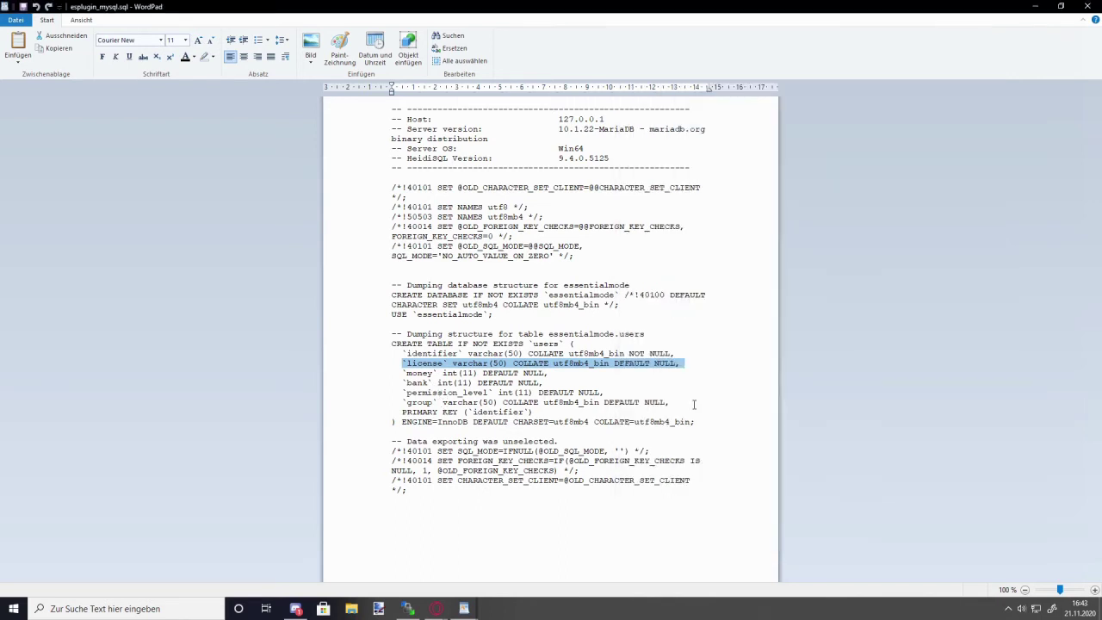
left_click_drag(676, 404, 353, 376)
key("ctrl+c")
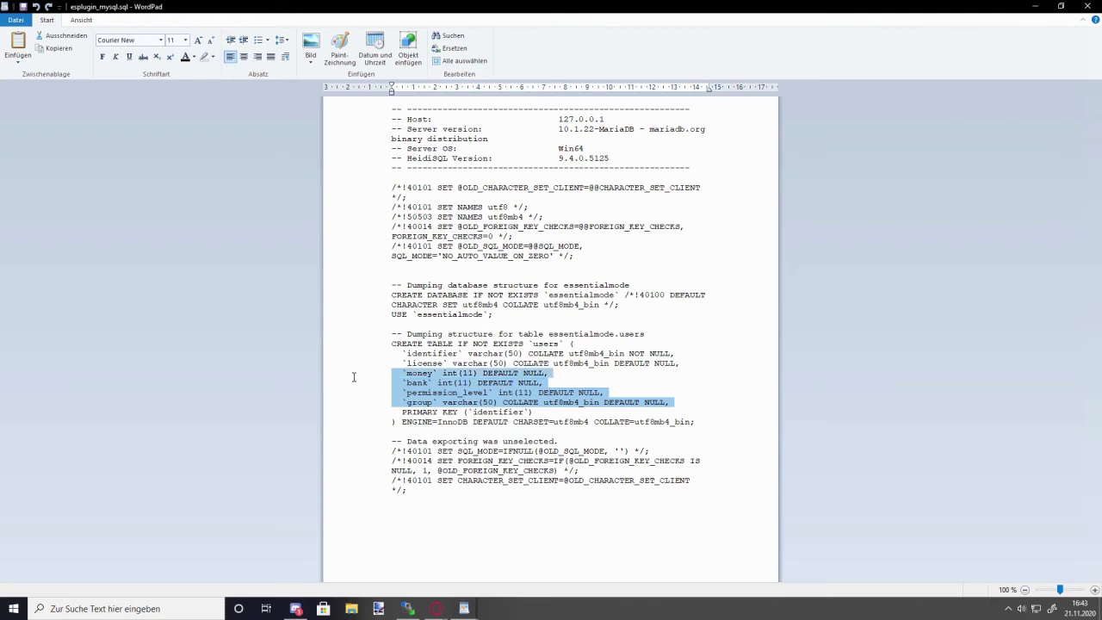
left_click(1084, 6)
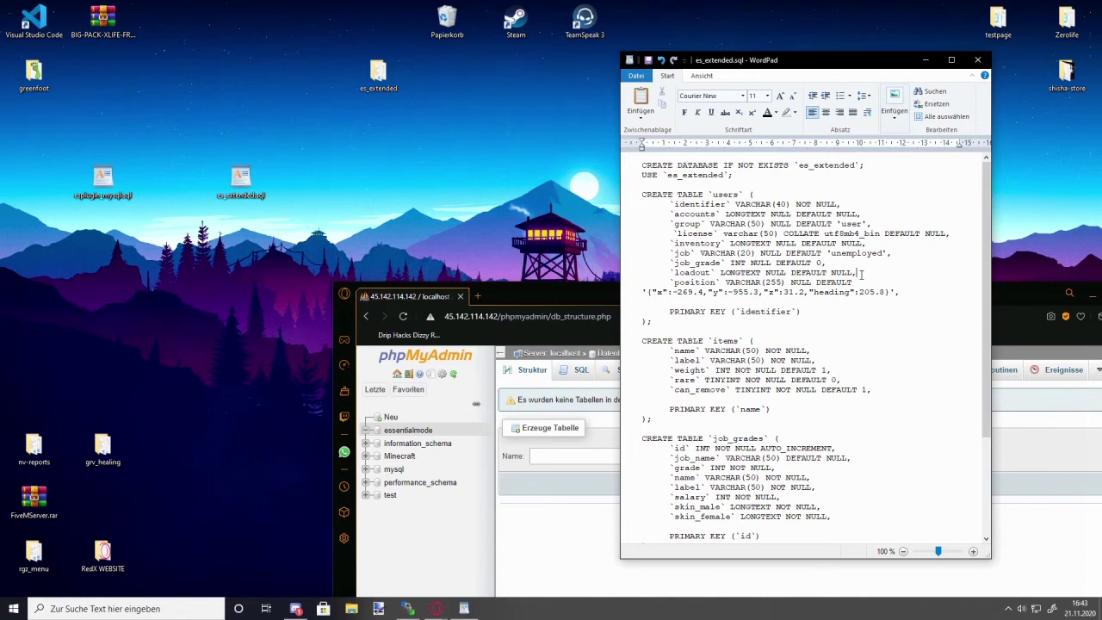
key("ctrl+v")
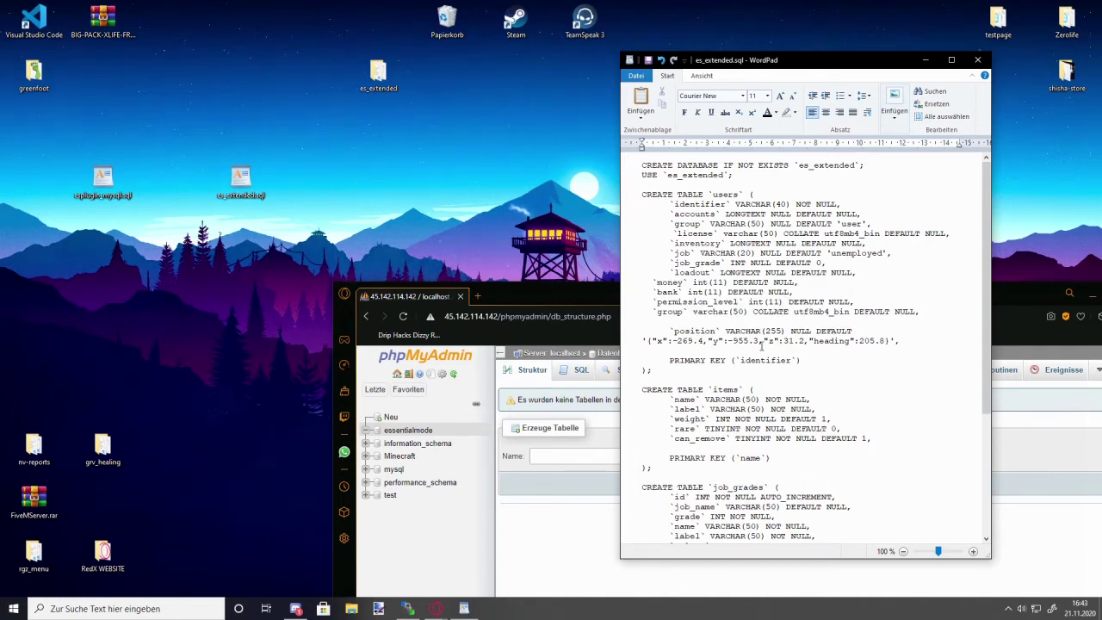
key("BackSpace")
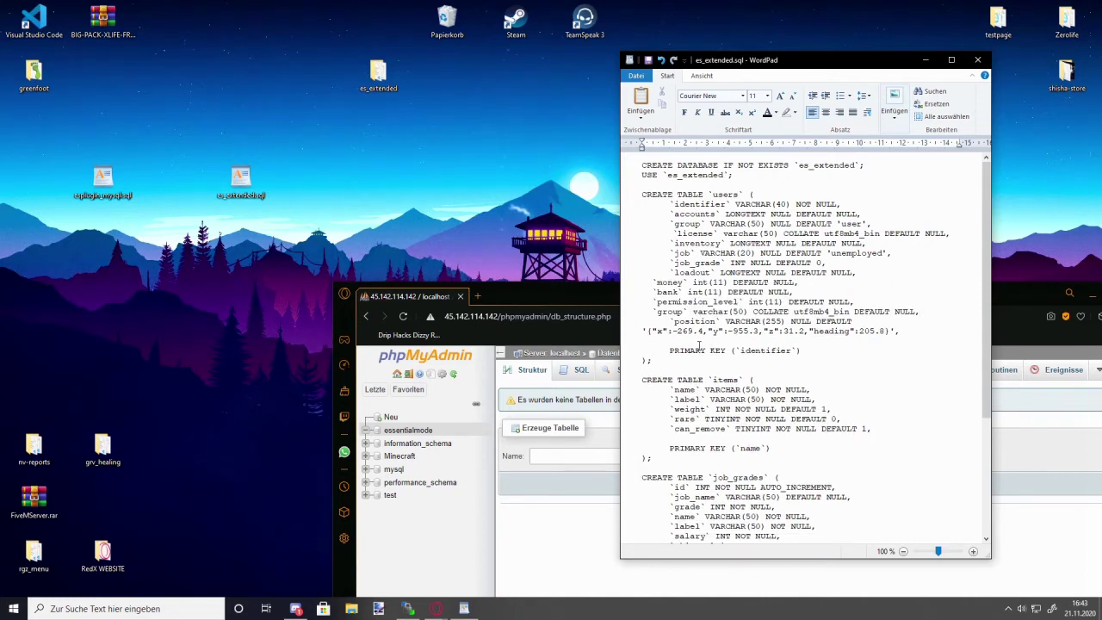
left_click(648, 60)
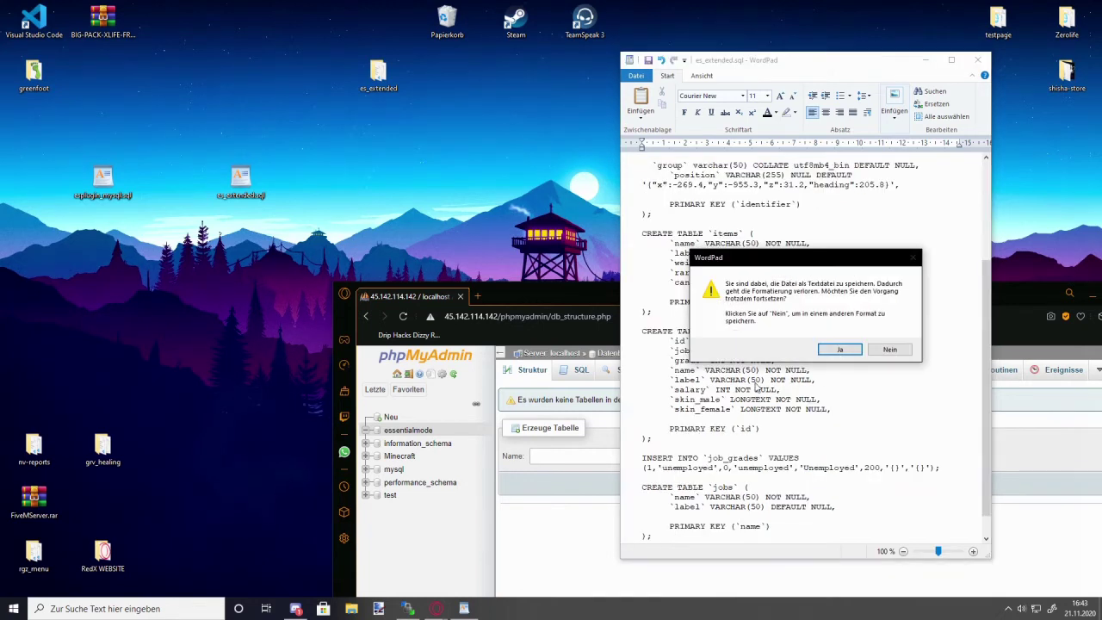
left_click(839, 352)
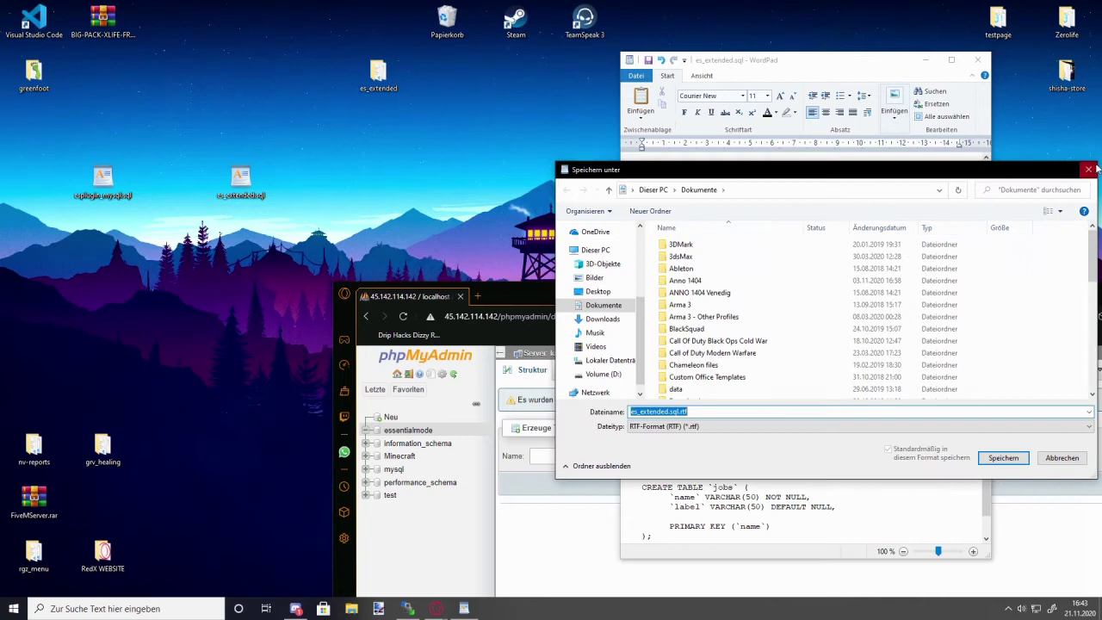
key("Escape")
Copy all column lines of the users table in es_extended.sql and close the WordPad document without saving
scroll(815, 400, "up", 5)
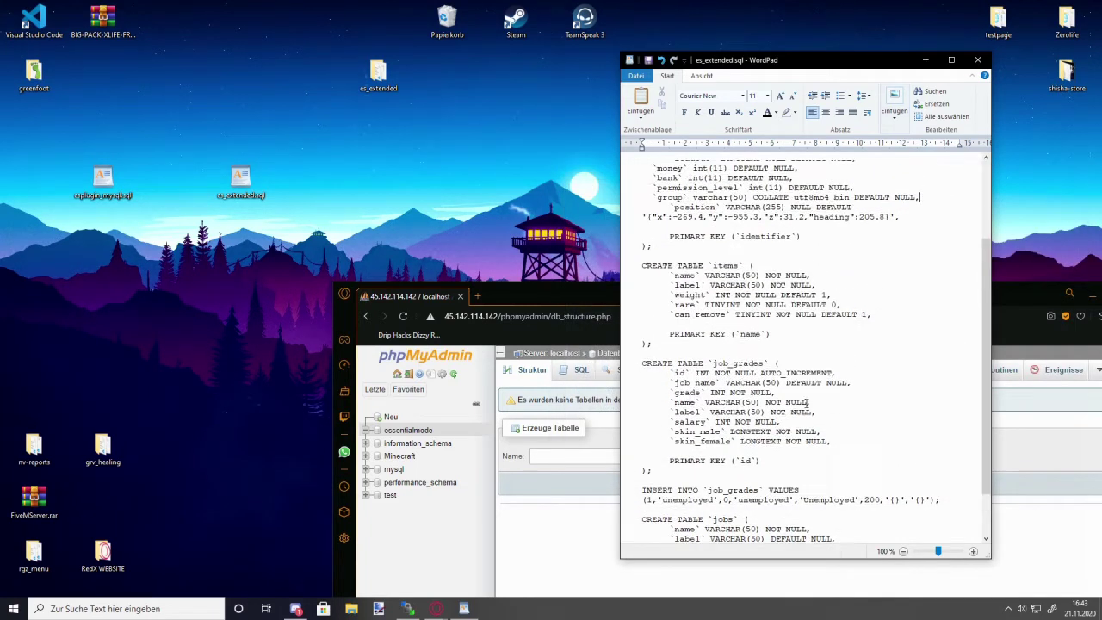
left_click_drag(910, 331, 583, 209)
key("ctrl+c")
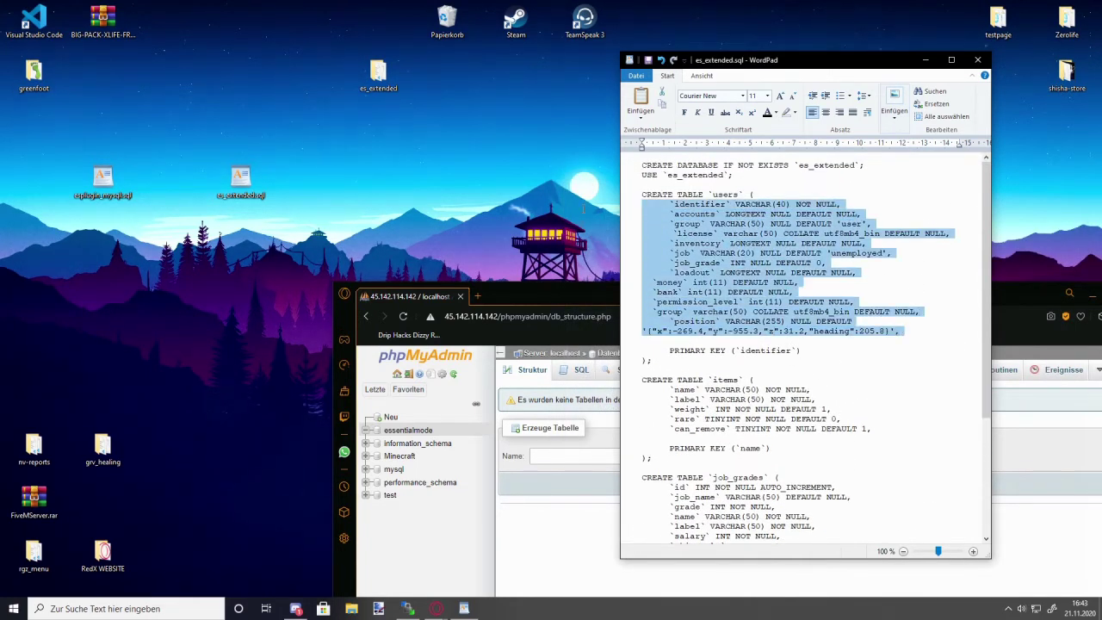
left_click(977, 59)
left_click(811, 326)
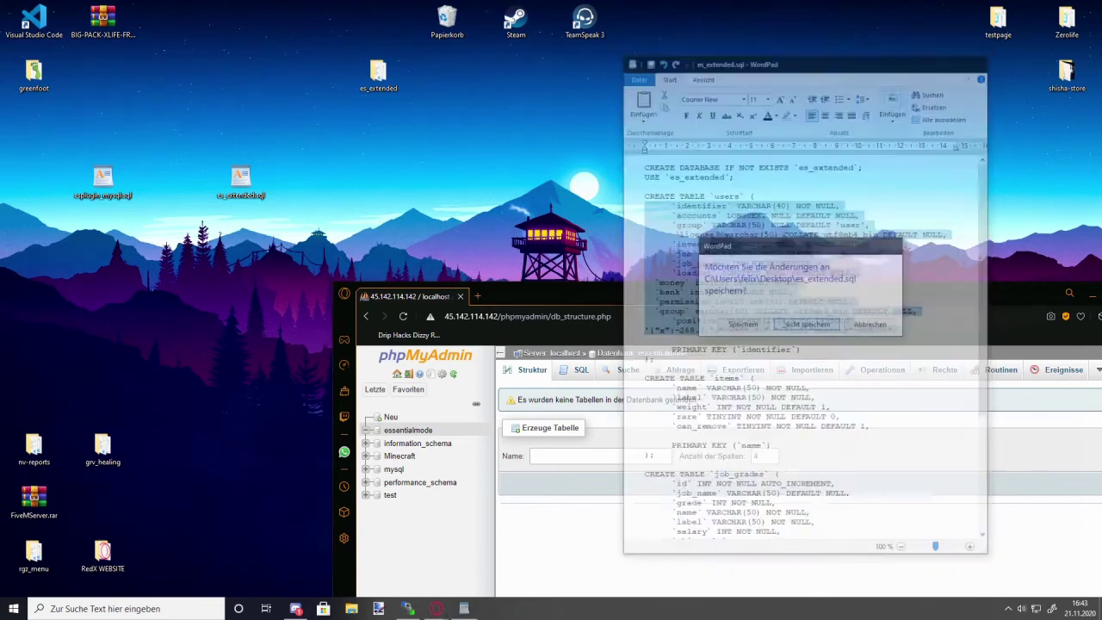
Open es_extended.sql from the desktop in Notepad++ and replace the users table's column lines with the copied block
right_click(265, 187)
left_click(302, 217)
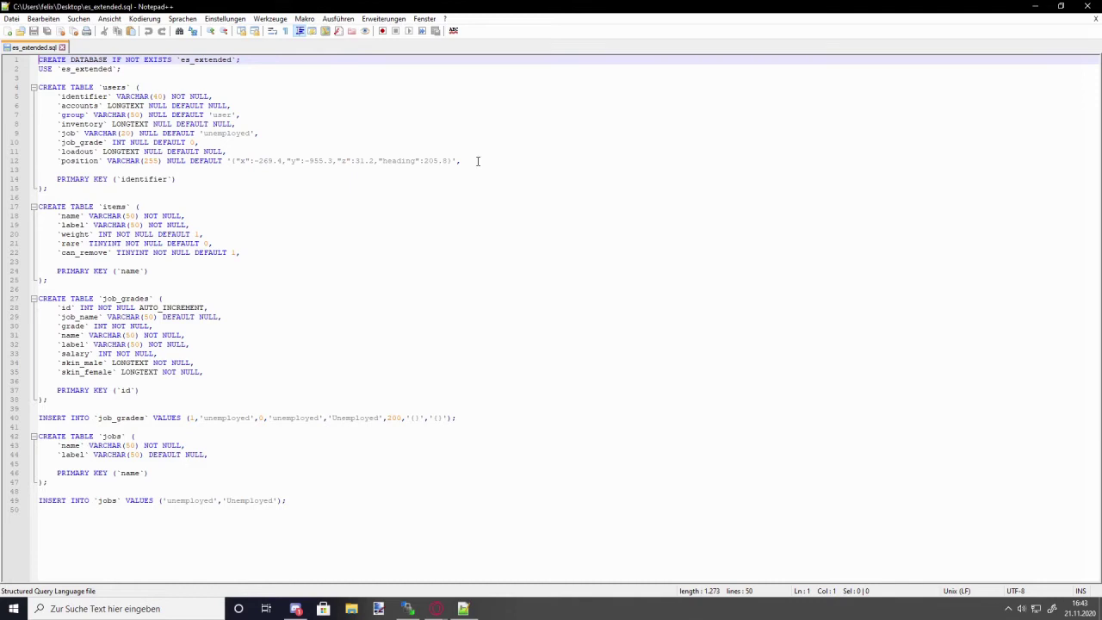
left_click_drag(478, 161, 147, 151)
left_click(249, 142)
left_click_drag(237, 150, 41, 96)
key("ctrl+v")
Remove the duplicate position line and the blank line above the users table's primary key, outdent the remaining position line, and save and close the file
key("shift+Down")
key("shift+Down")
key("shift+Up")
key("shift+Up")
key("shift+Up")
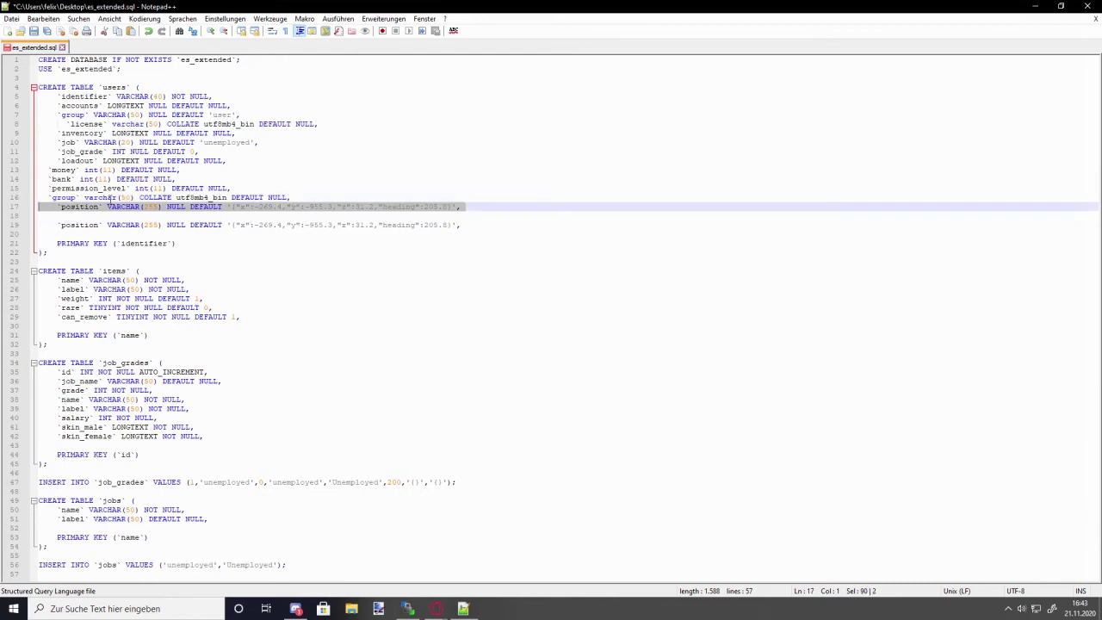
key("Delete")
key("BackSpace")
left_click(57, 206)
key("BackSpace")
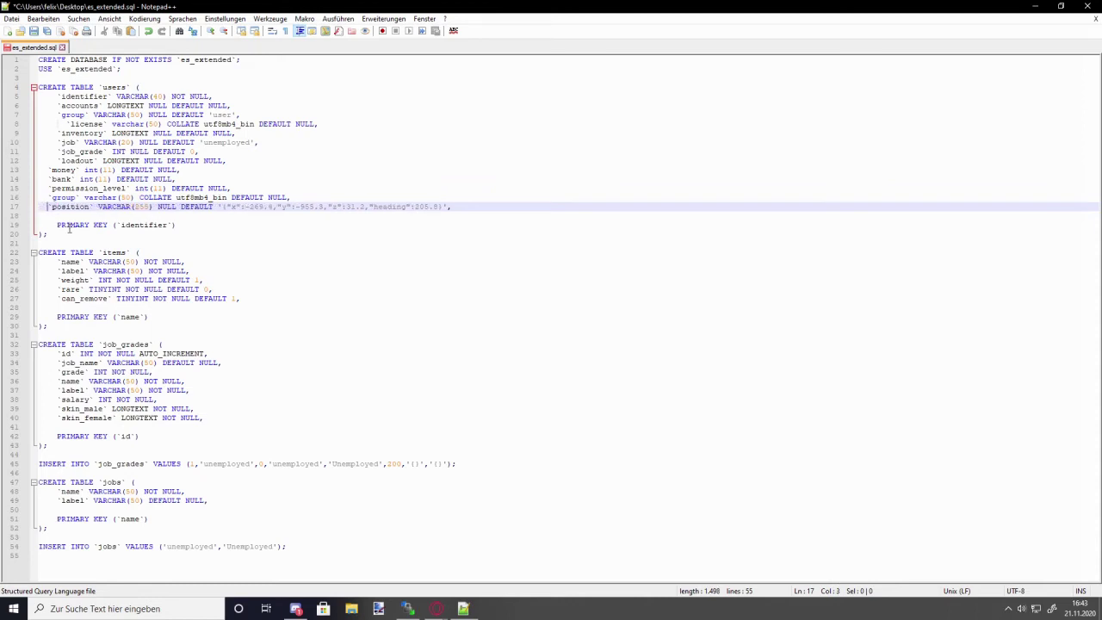
left_click(34, 217)
key("BackSpace")
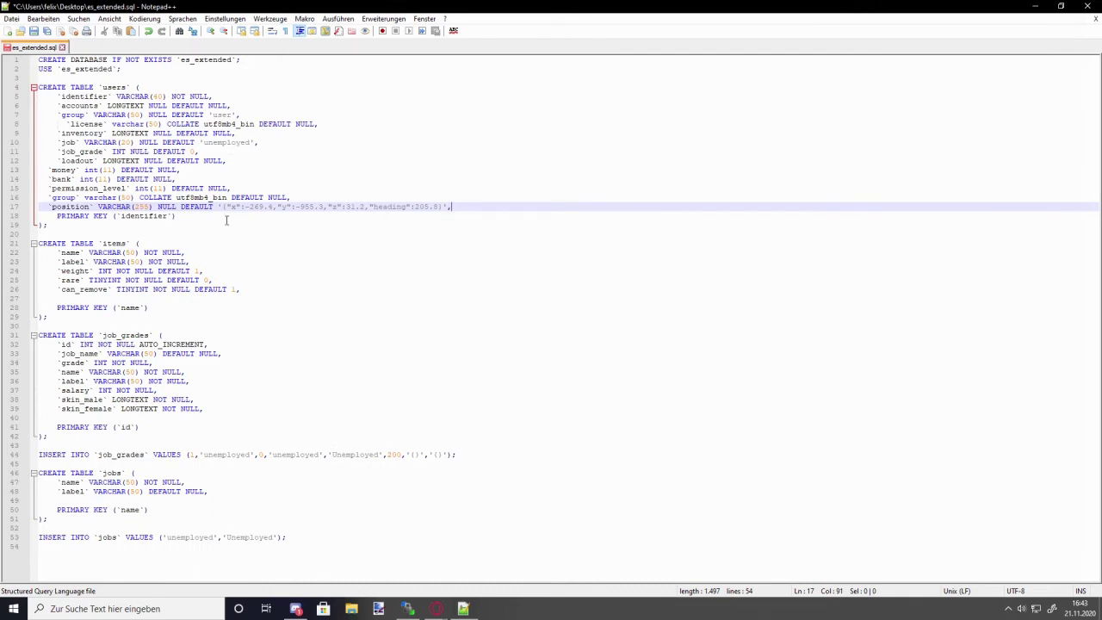
left_click(1093, 6)
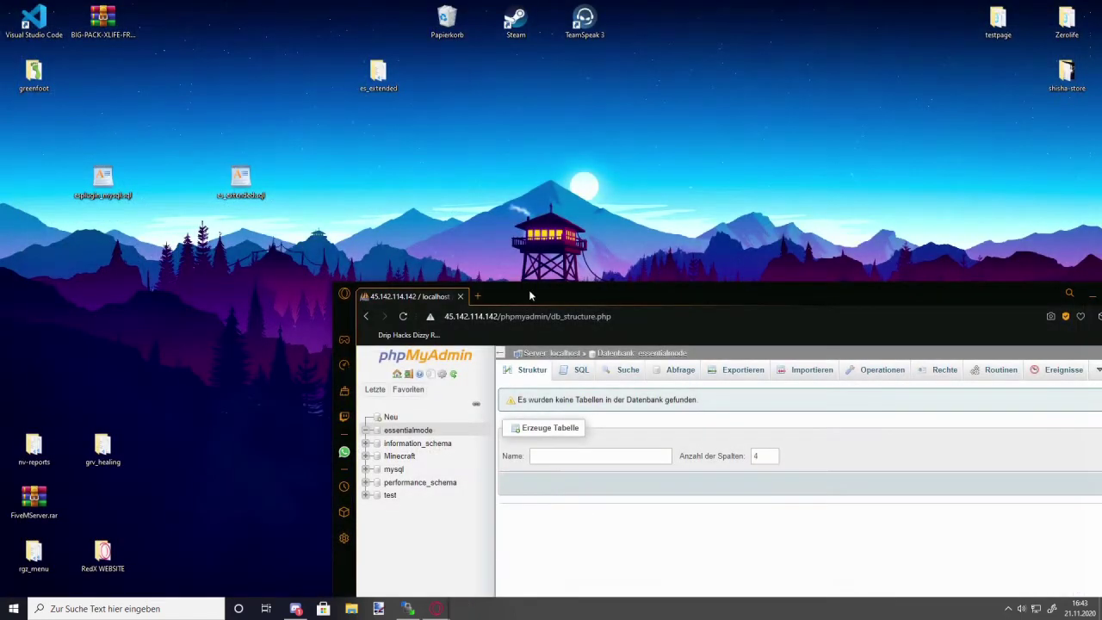
Try to import es_extended.sql into the essentialmode database in phpMyAdmin and view the upload's error details
left_click_drag(529, 289, 529, 103)
left_click_drag(221, 178, 637, 411)
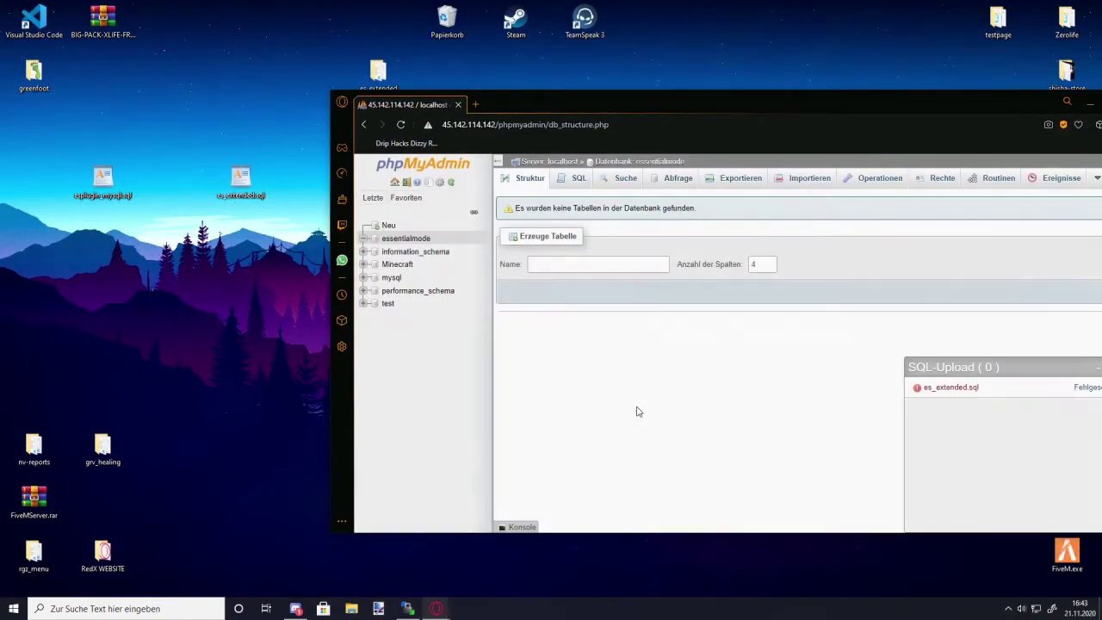
left_click(1093, 389)
scroll(616, 340, "down", 2)
left_click(973, 201)
Reopen es_extended.sql in Notepad++, delete the second group column line below permission_level in the users table, and save and close it
right_click(251, 168)
left_click(284, 222)
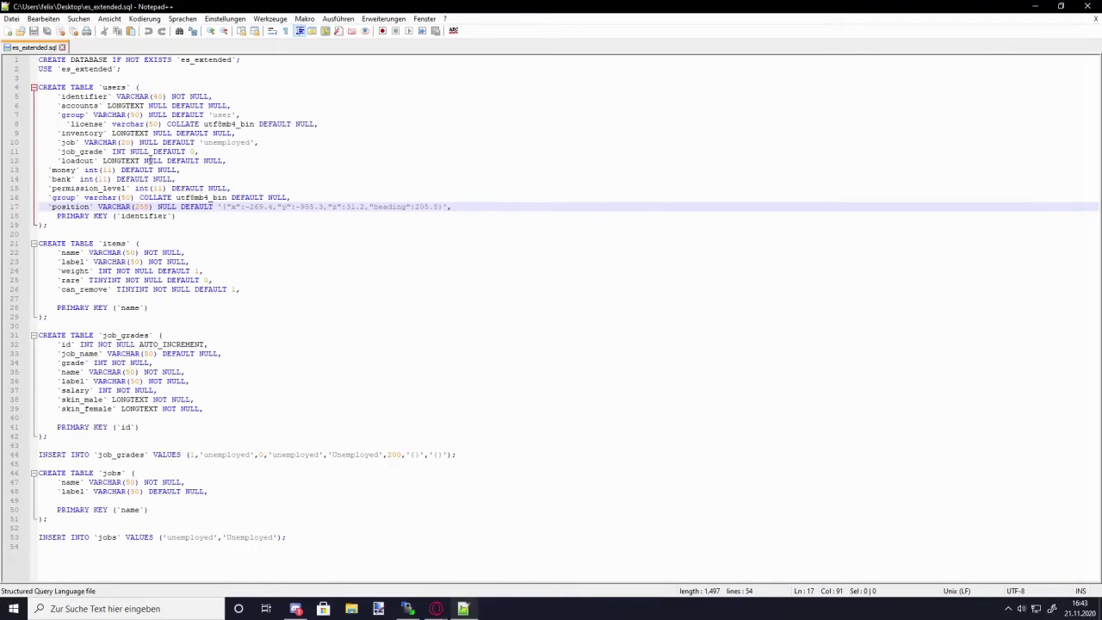
left_click_drag(292, 198, 39, 197)
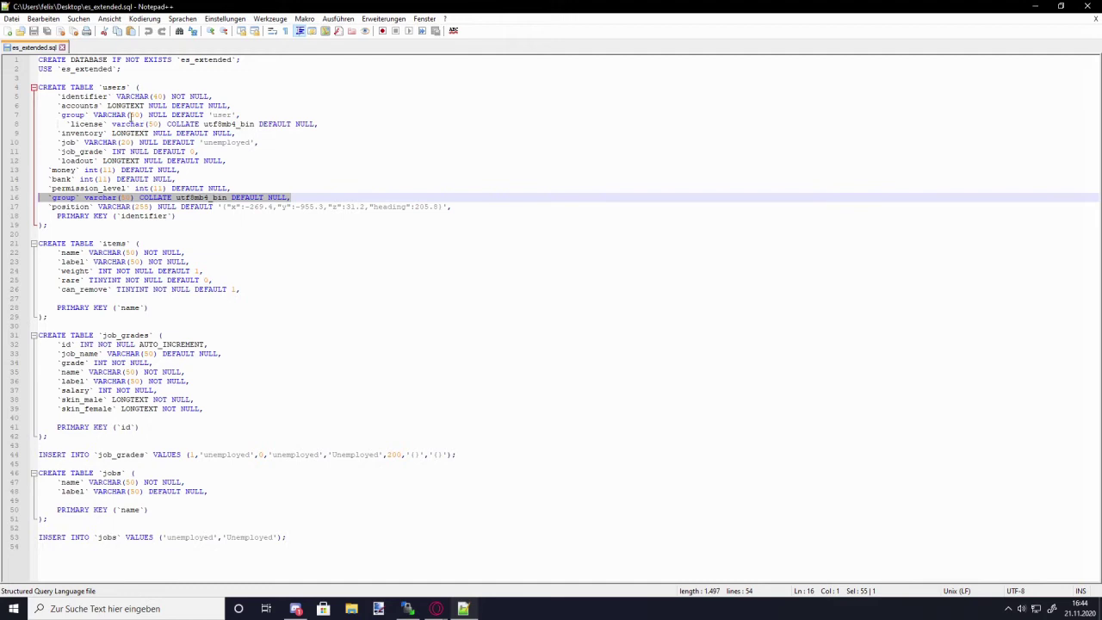
key("BackSpace")
key("BackSpace")
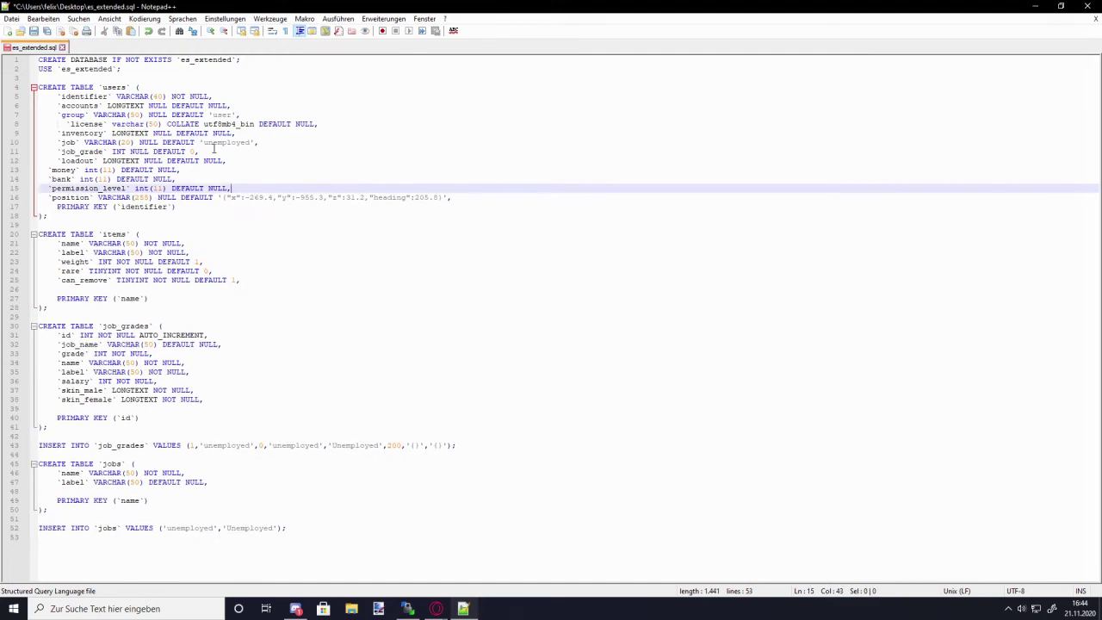
key("ctrl+s")
key("alt+F4")
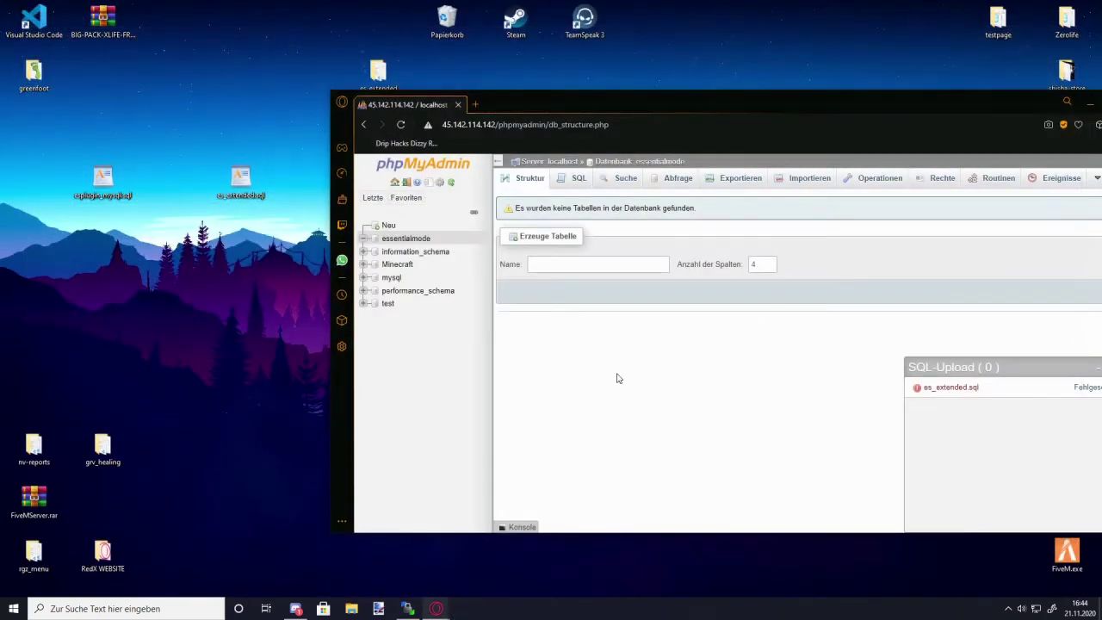
Import the edited es_extended.sql into the essentialmode database in phpMyAdmin and bring the whole browser window into view
left_click_drag(308, 228, 731, 322)
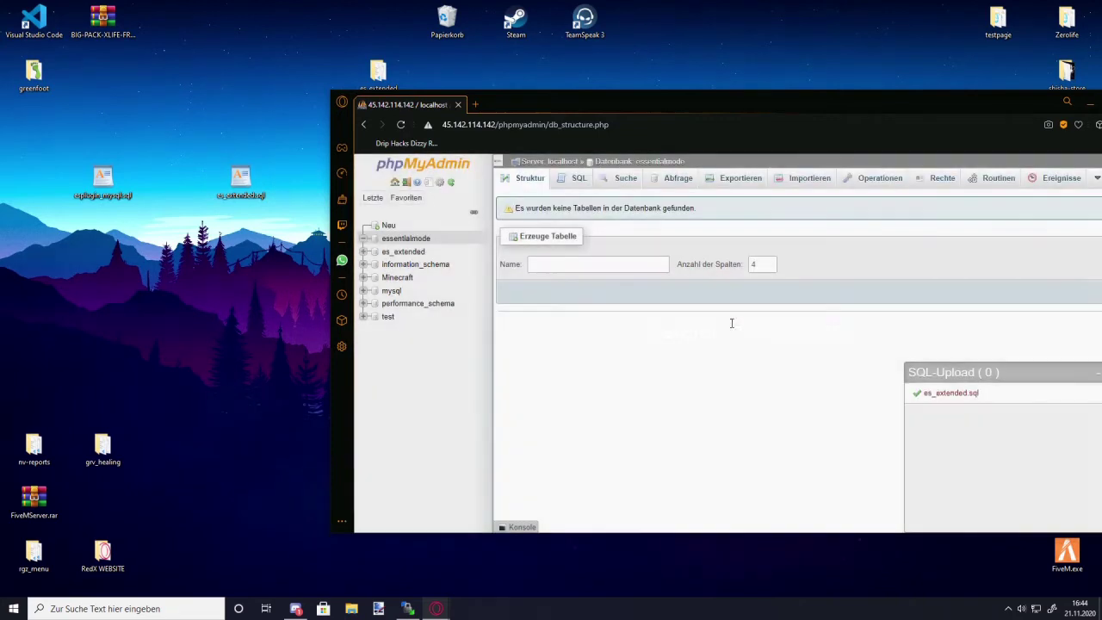
left_click_drag(816, 97, 652, 94)
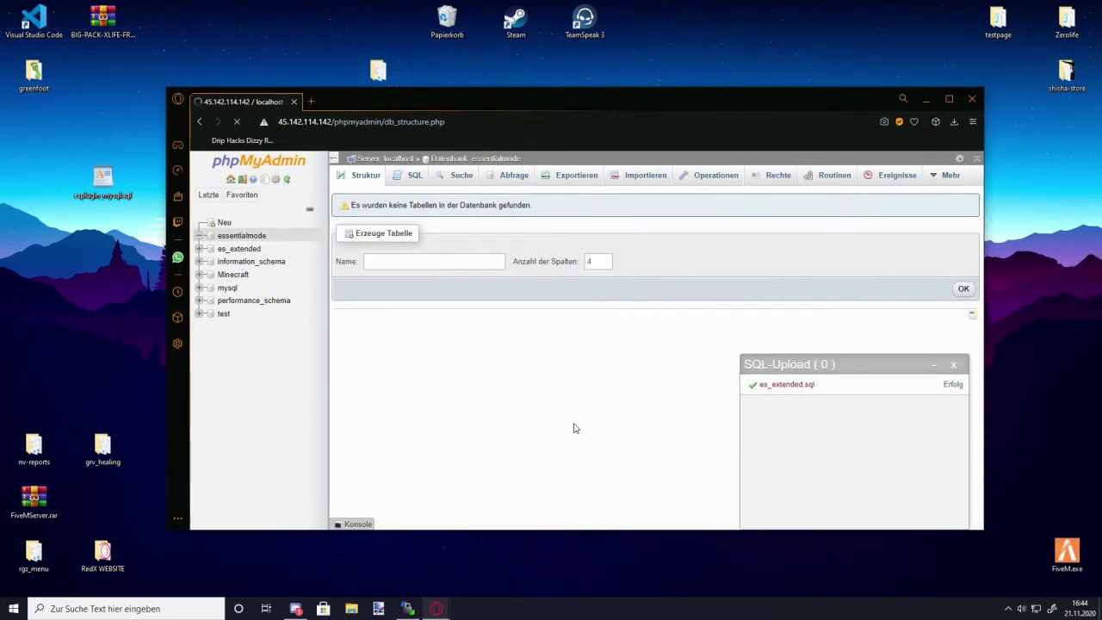
Examine the contents of the items, jobs, job_grades and users tables in the essentialmode database
left_click(361, 261)
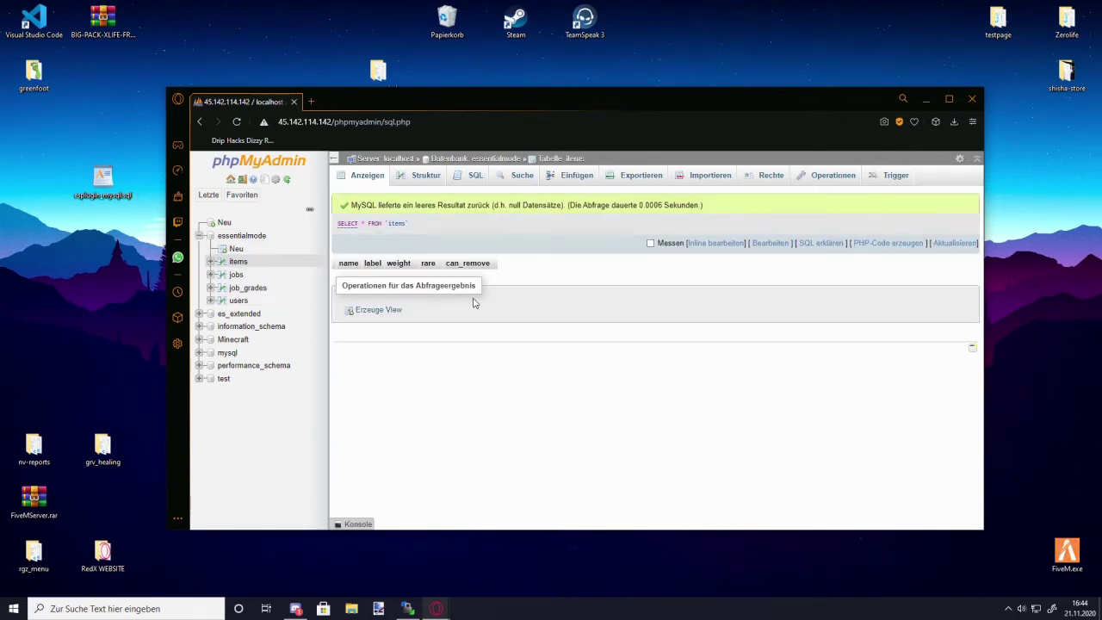
key("alt+Left")
left_click(341, 297)
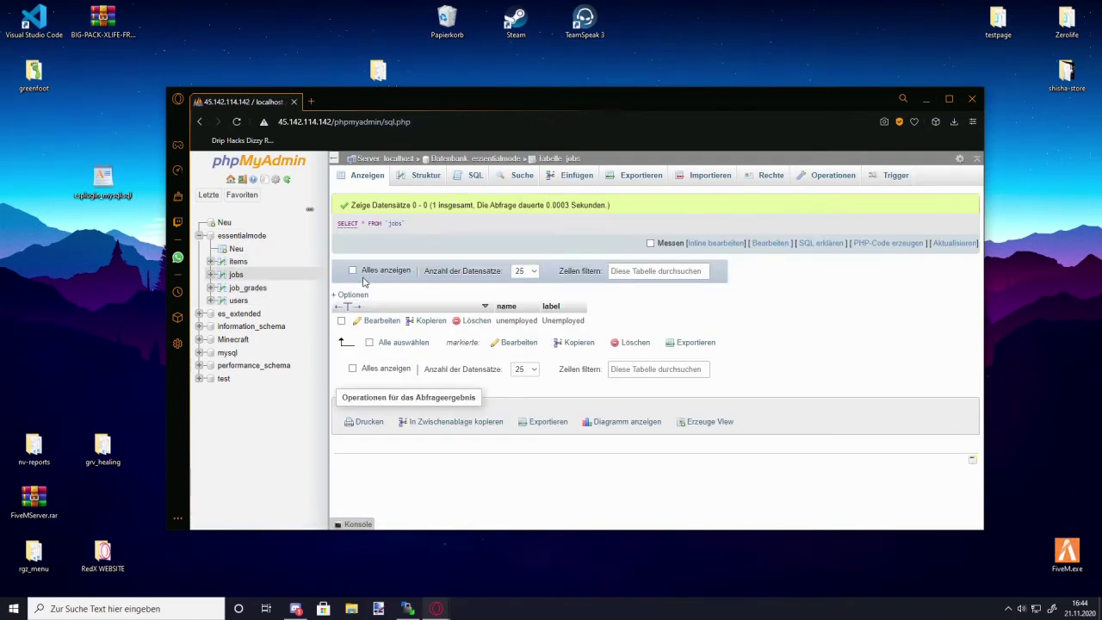
key("alt+Left")
left_click(371, 293)
key("alt+Left")
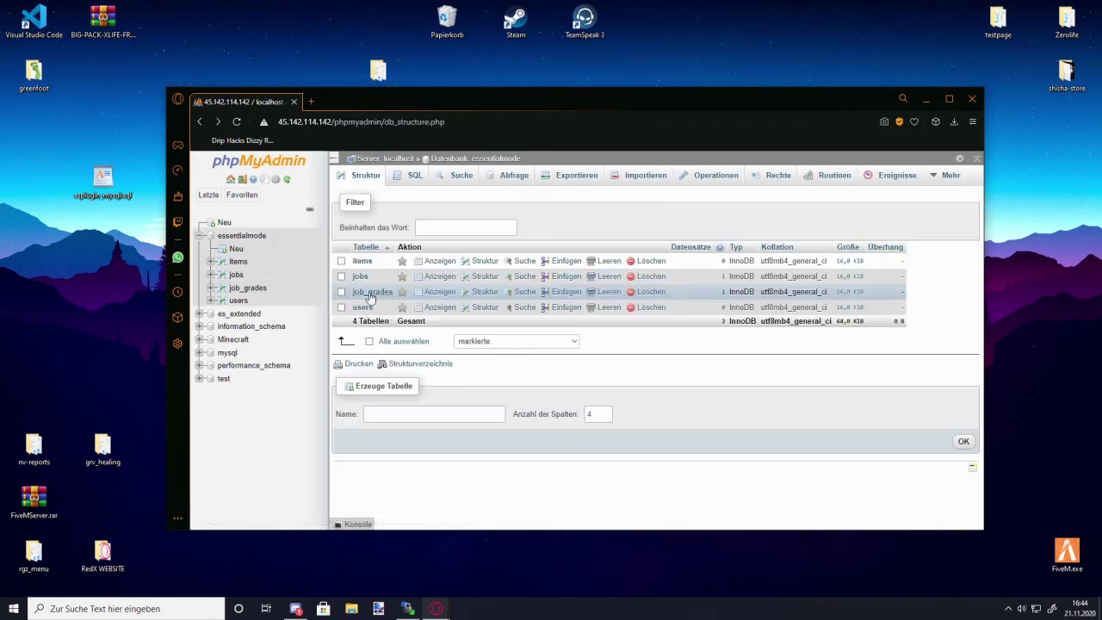
left_click(365, 308)
key("alt+Left")
Switch to txAdmin, restart the FiveM server and open its live console
mouse_move(437, 609)
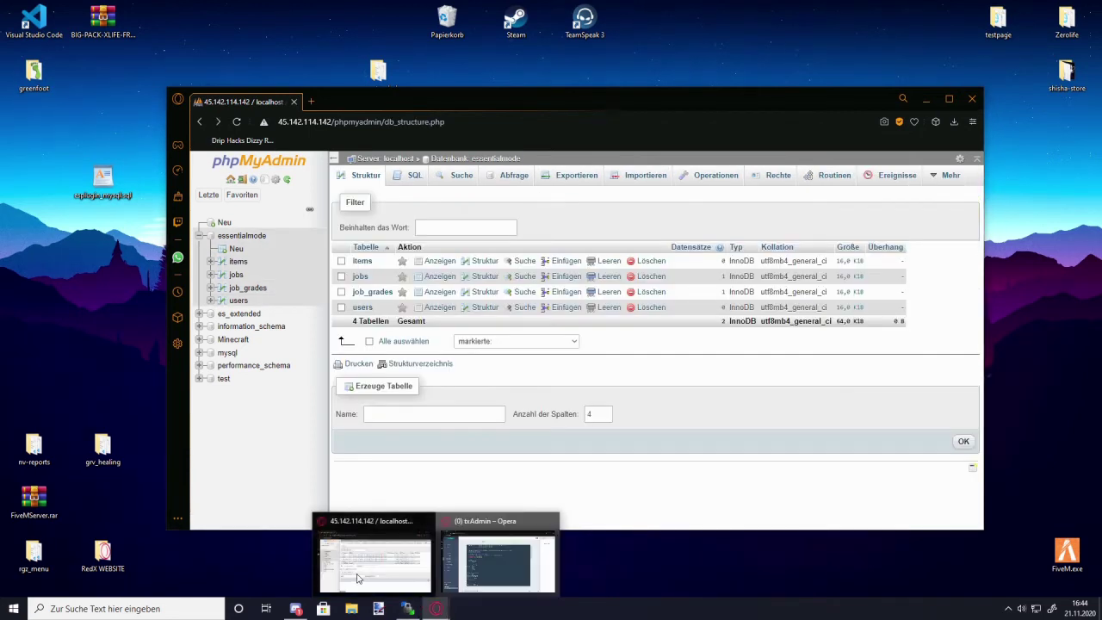
left_click(482, 578)
left_click(81, 144)
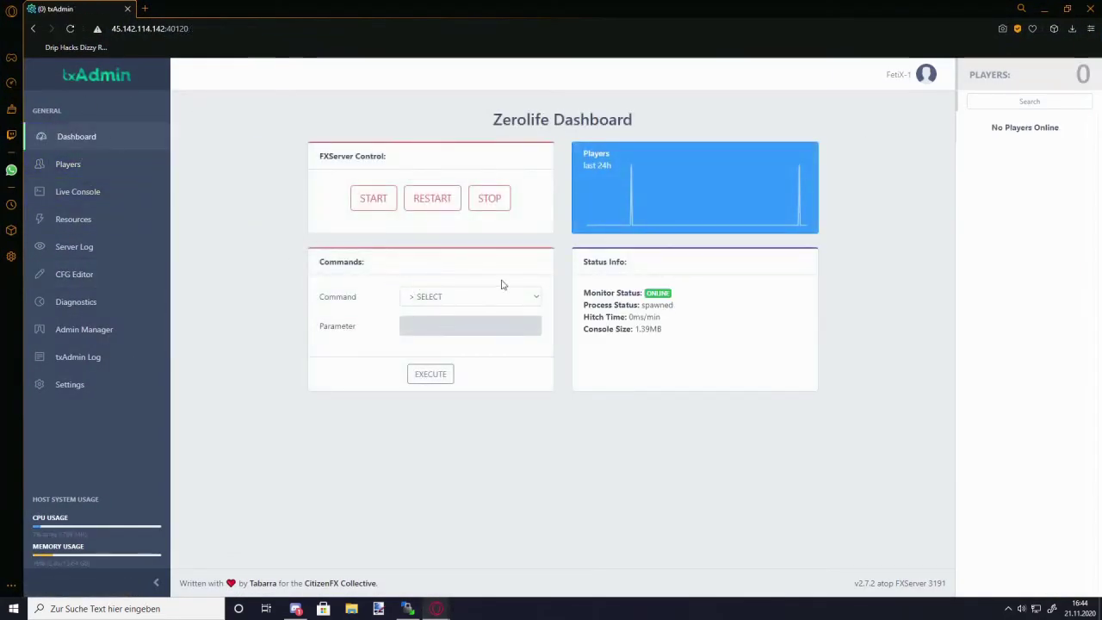
left_click(432, 199)
left_click(637, 95)
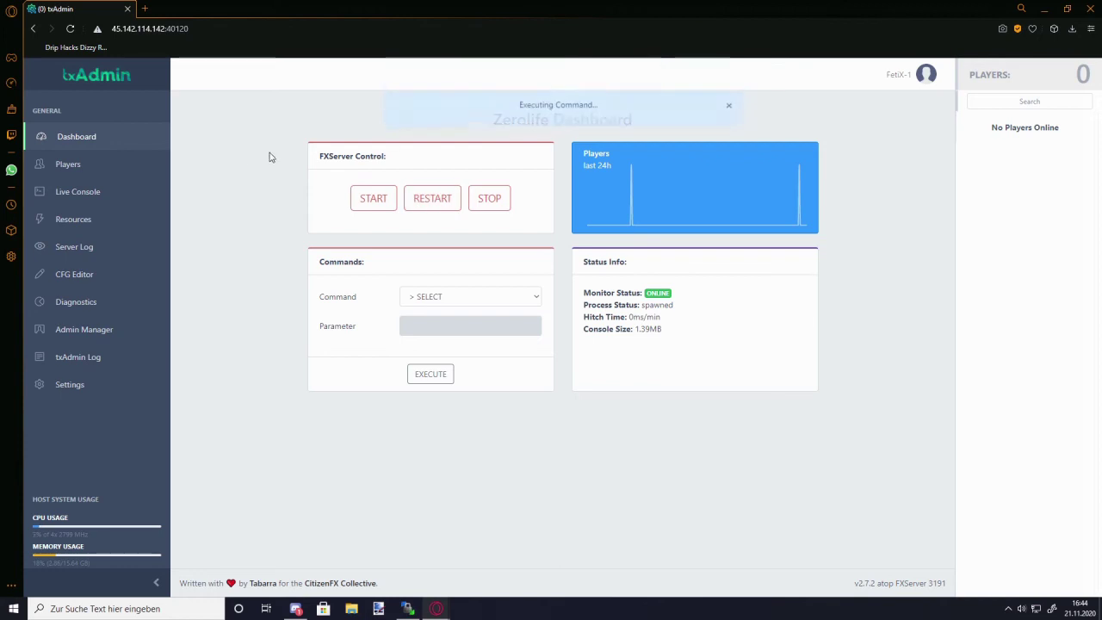
left_click(75, 191)
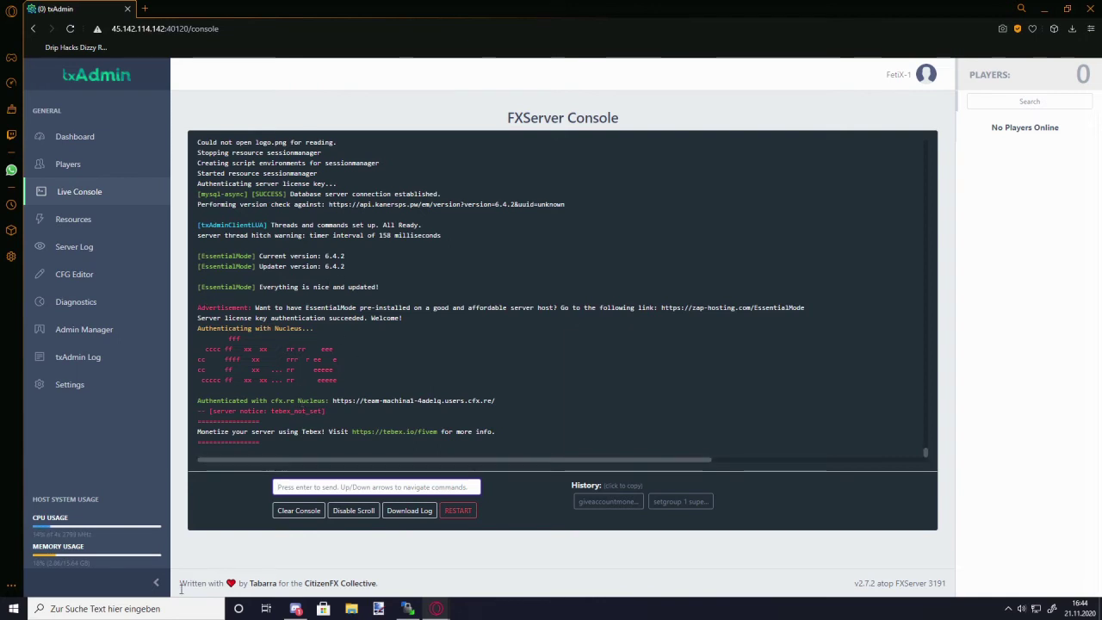
Find FiveM through the Windows search and launch the client
left_click(99, 608)
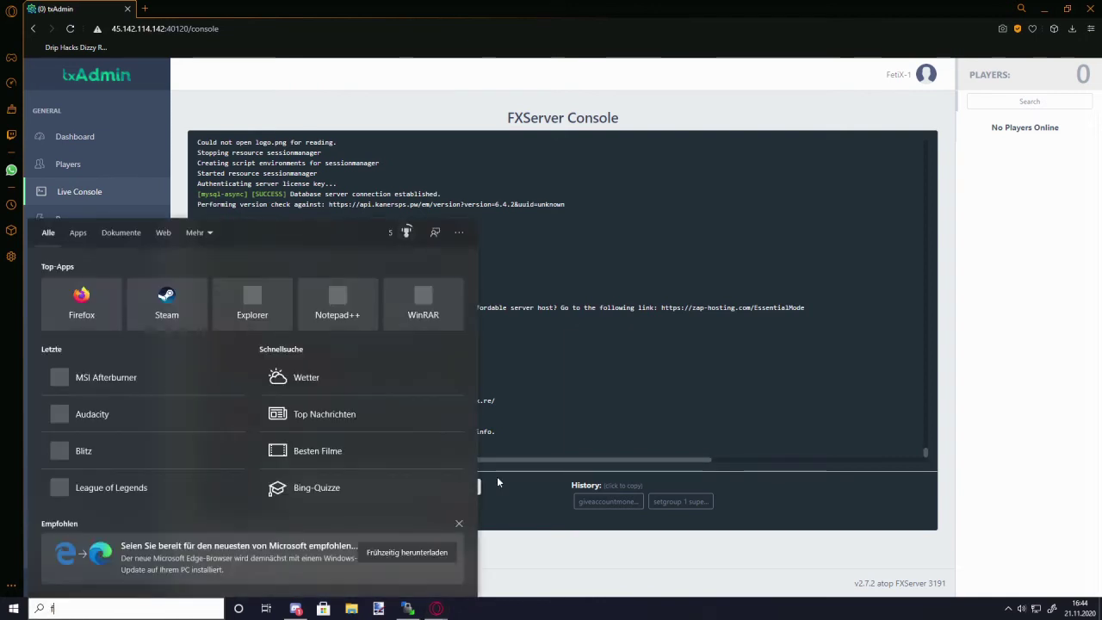
type("fivem")
left_click(184, 295)
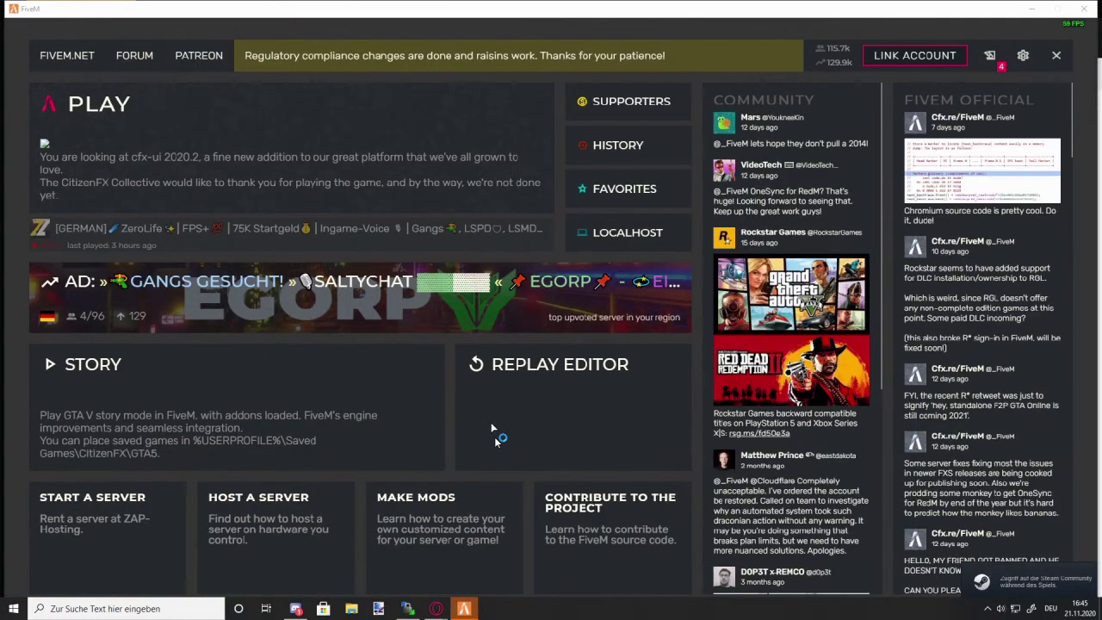
Copy the server's cfx.re address from the txAdmin console and open it in a new browser tab
left_click(436, 609)
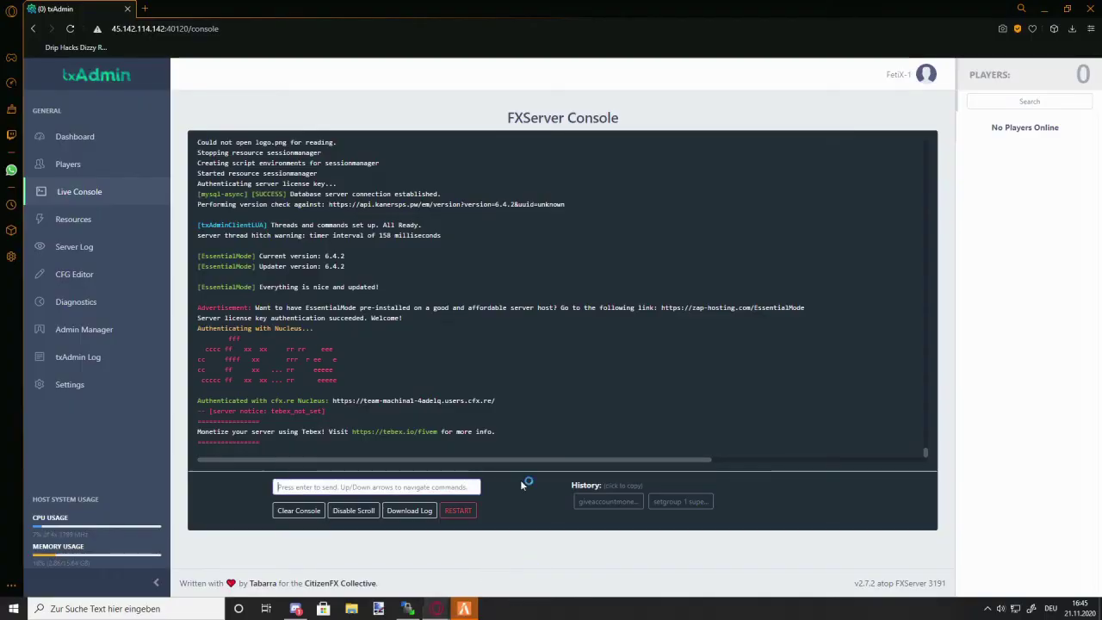
left_click_drag(506, 405, 336, 404)
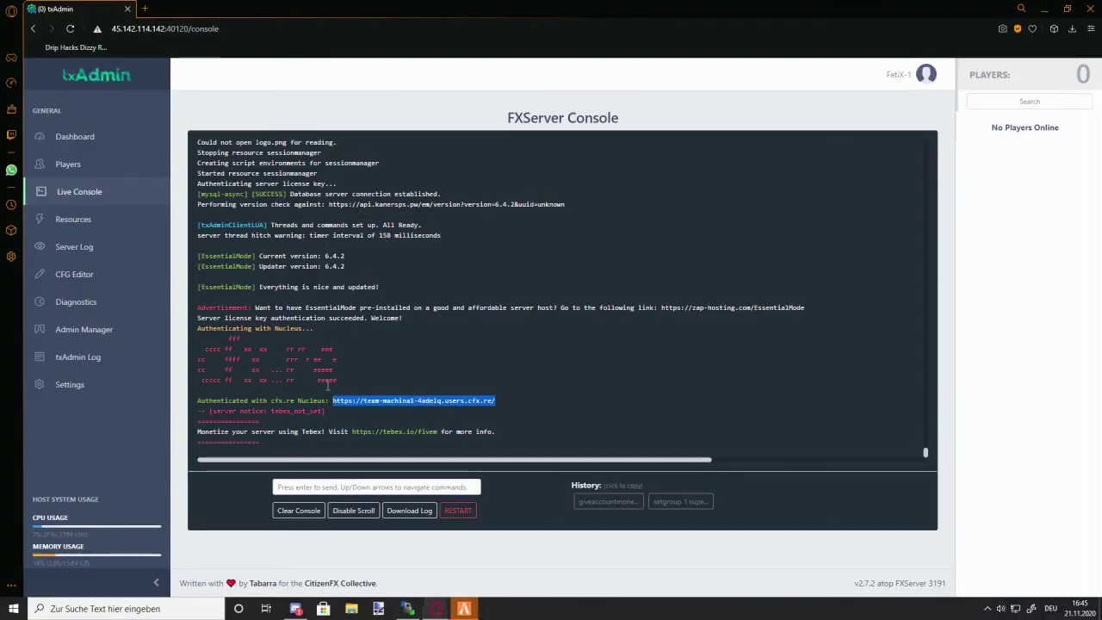
left_click(144, 9)
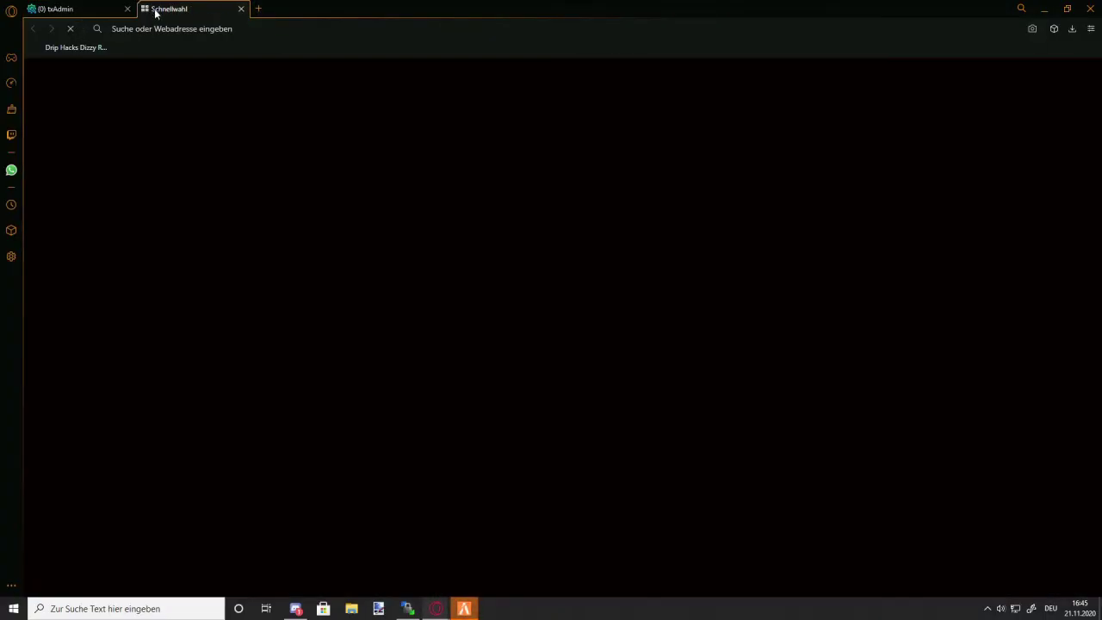
left_click(278, 32)
type("https://team-machinal-4adelq.users.cfx.re/")
key("Return")
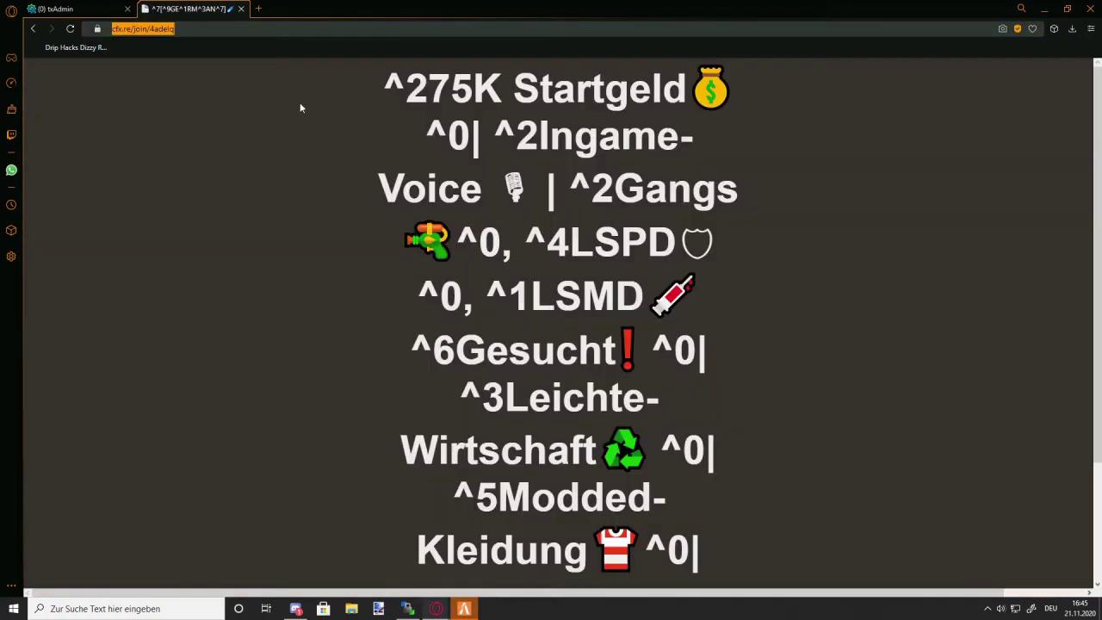
Look up the server in the FiveM client's server browser using the address cfx.re/join/4adelq
left_click(465, 608)
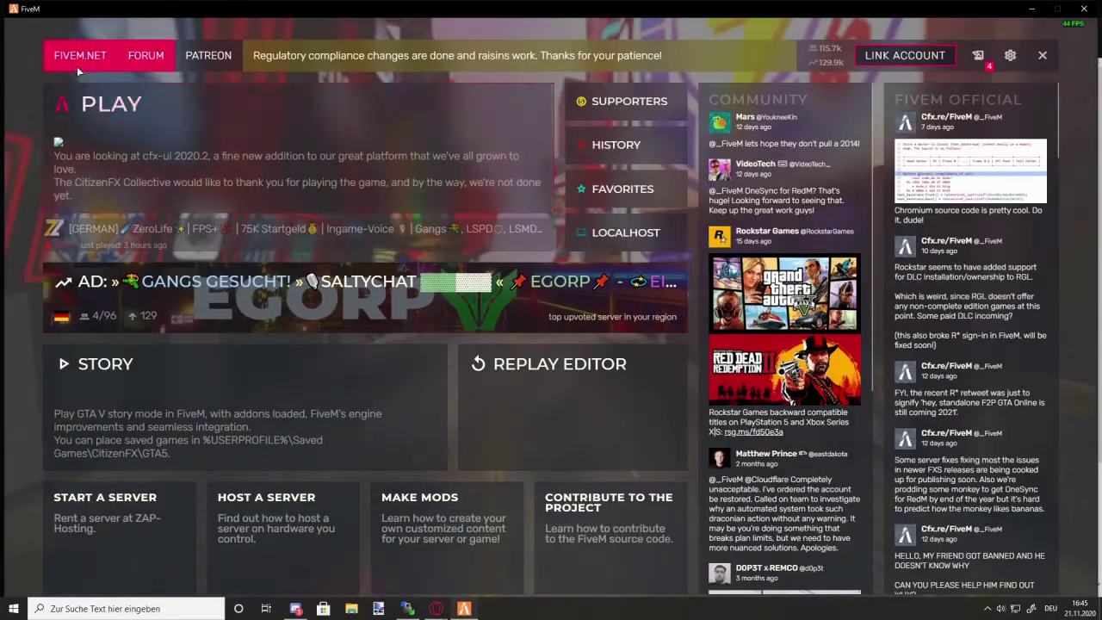
type("cfx.re/join/4adelq")
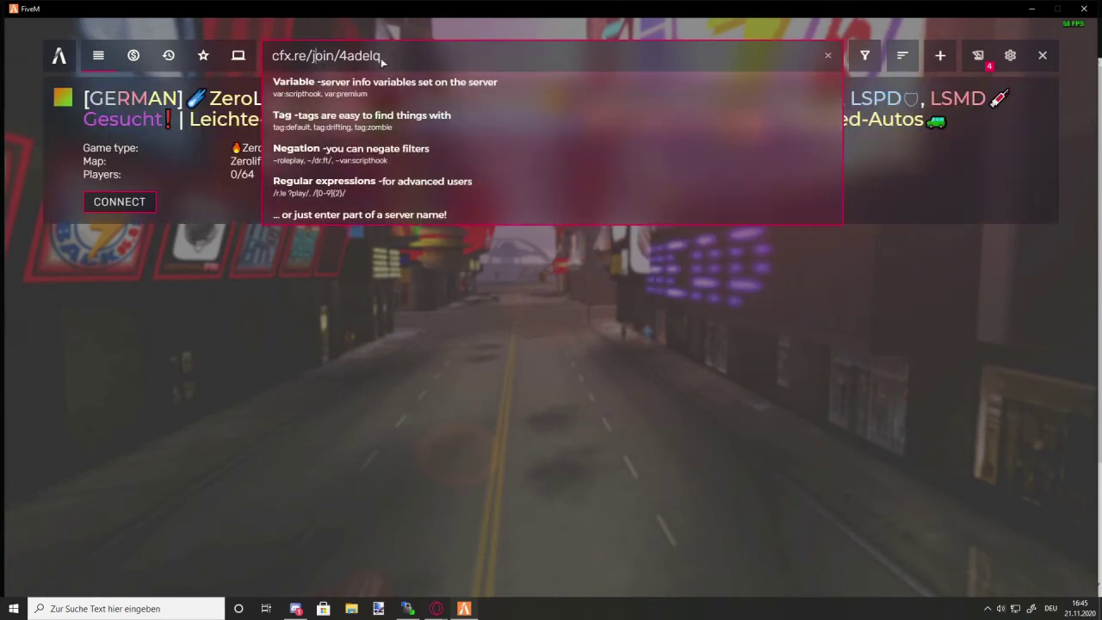
left_click(209, 346)
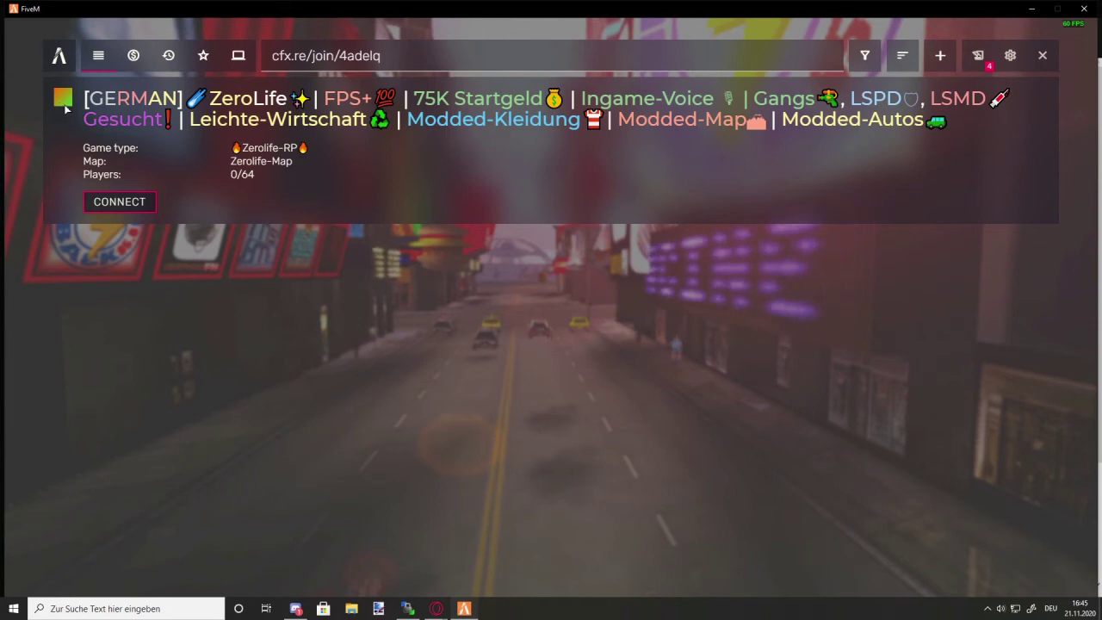
Switch to WinSCP, go up to the server-data folder and select server.cfg to point out the server configuration file
left_click(408, 609)
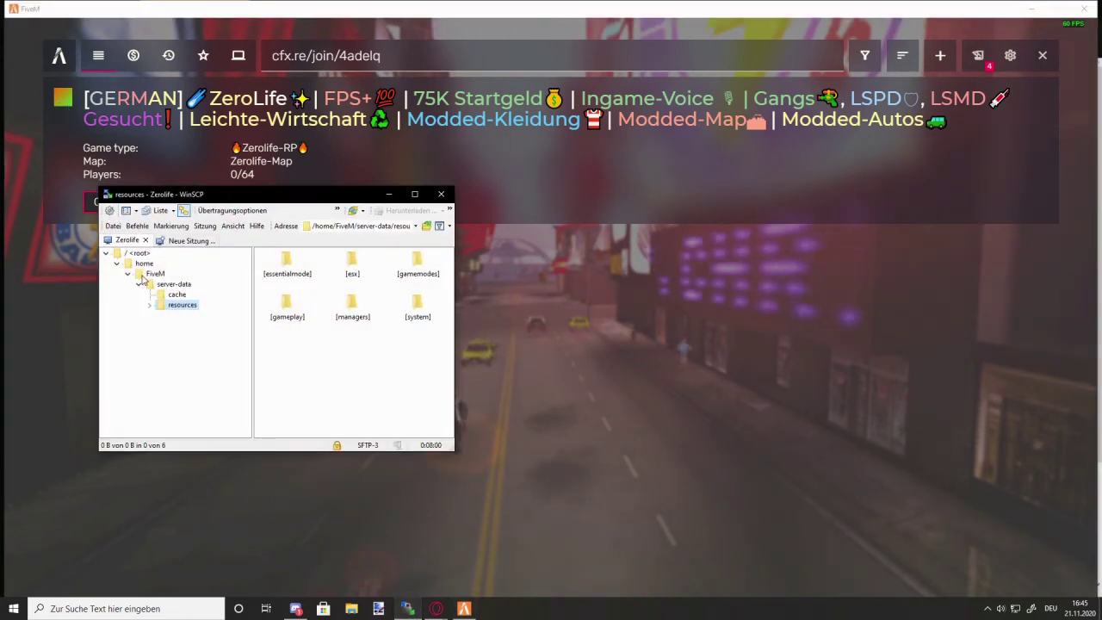
key("BackSpace")
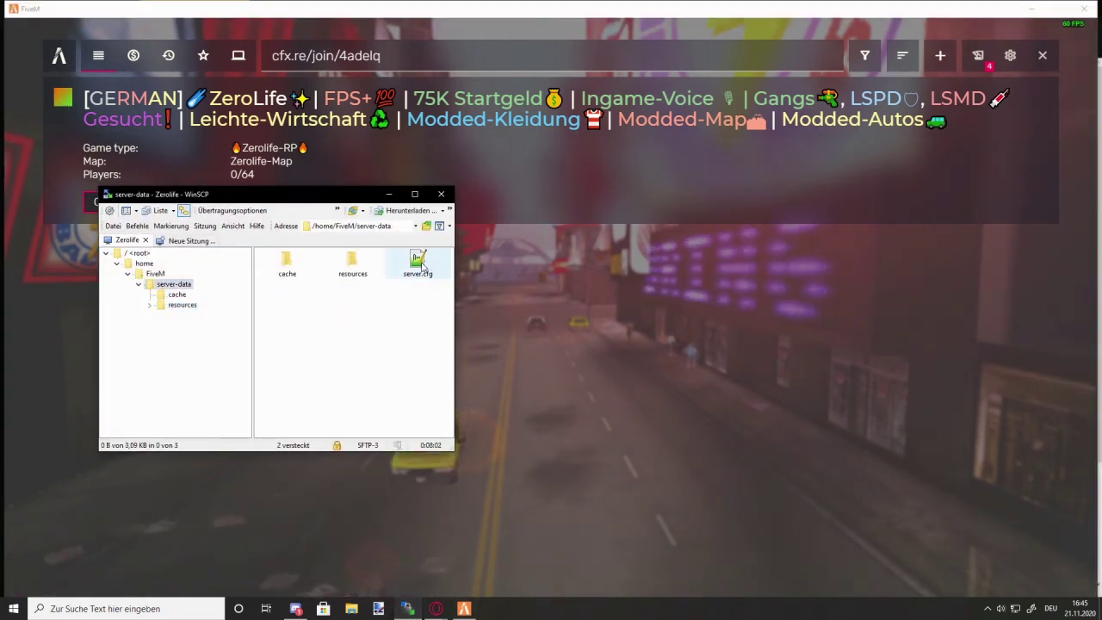
left_click_drag(405, 316, 428, 265)
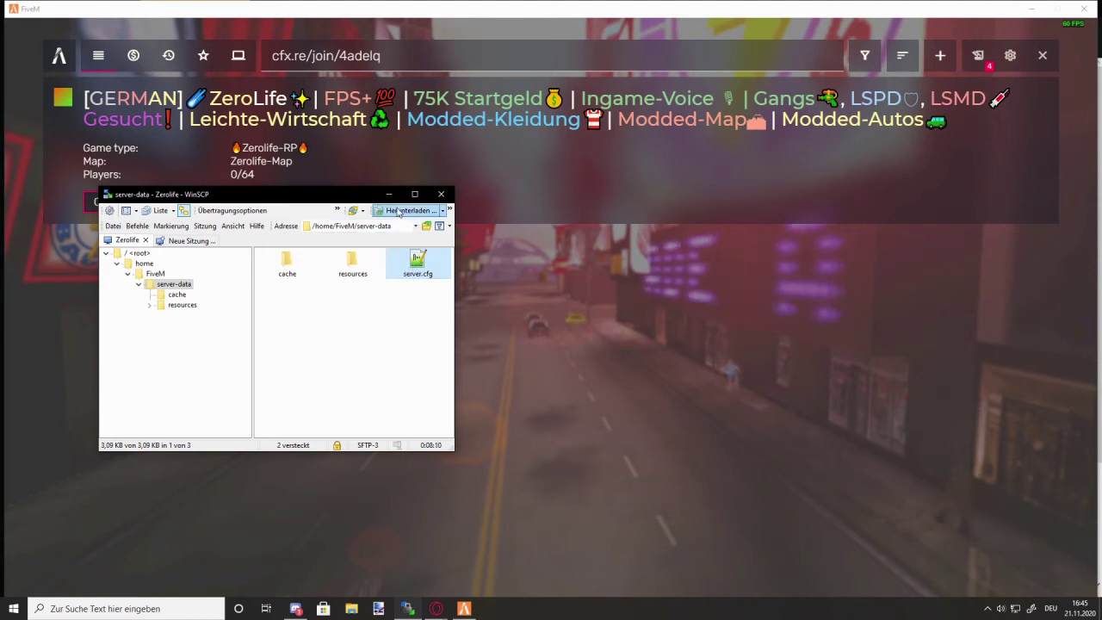
left_click(393, 195)
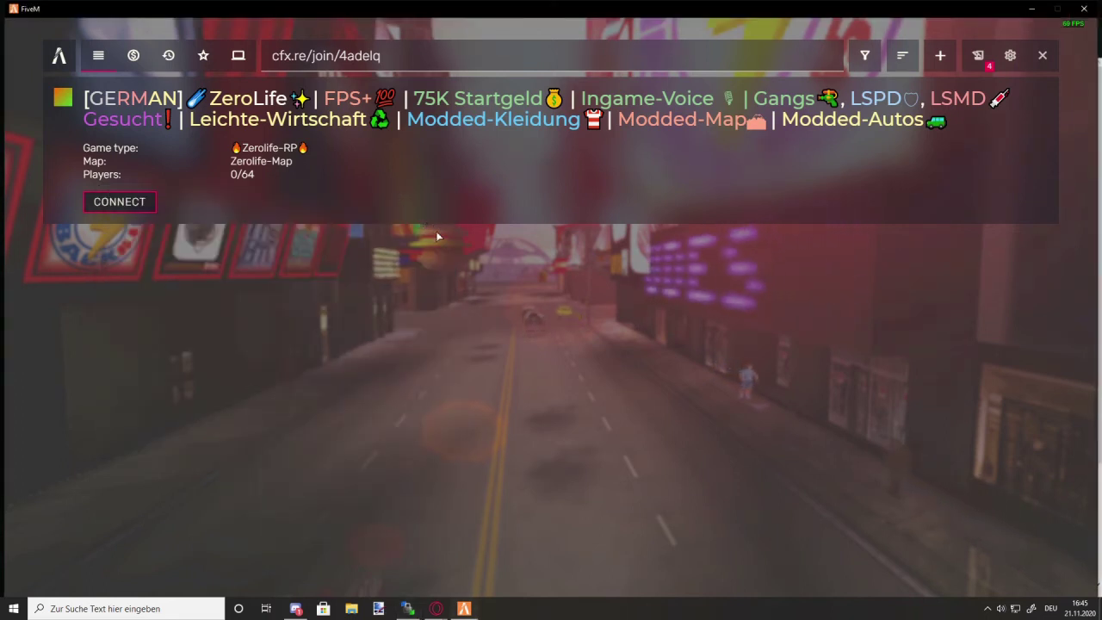
Connect to the ZeroLife server in FiveM, then switch to the txAdmin browser window and close the cfx.re join tab
left_click(120, 206)
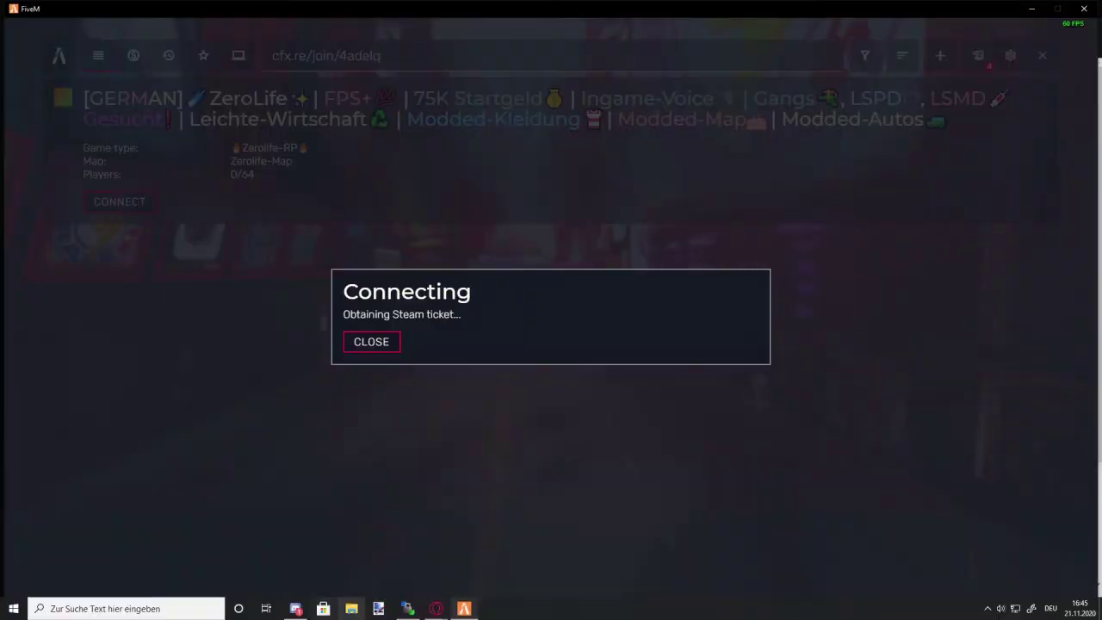
mouse_move(449, 602)
left_click(374, 559)
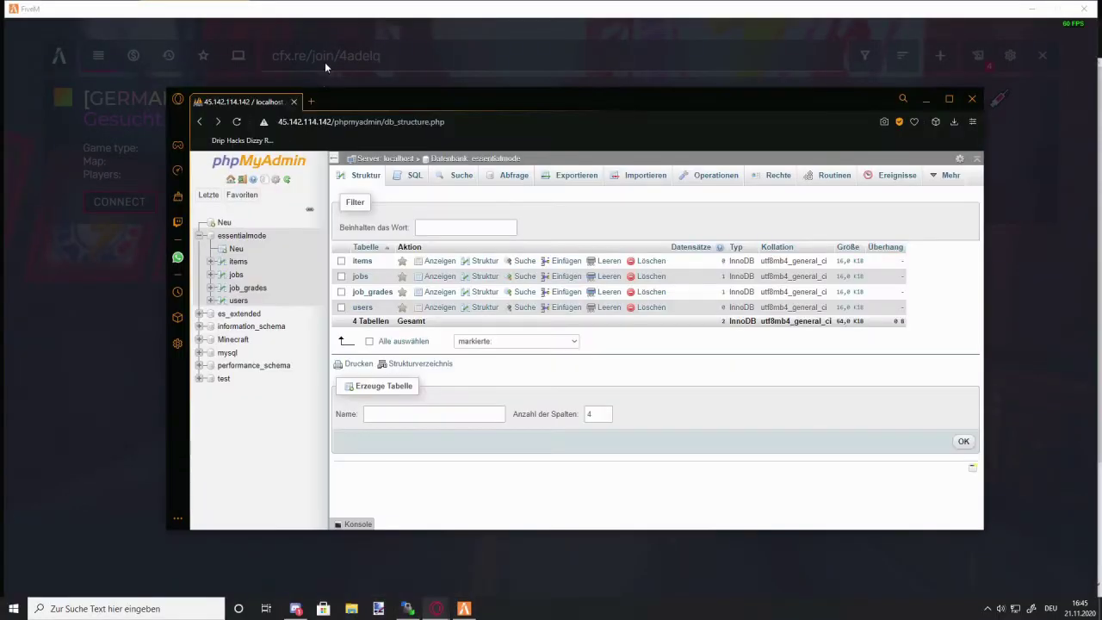
left_click(435, 609)
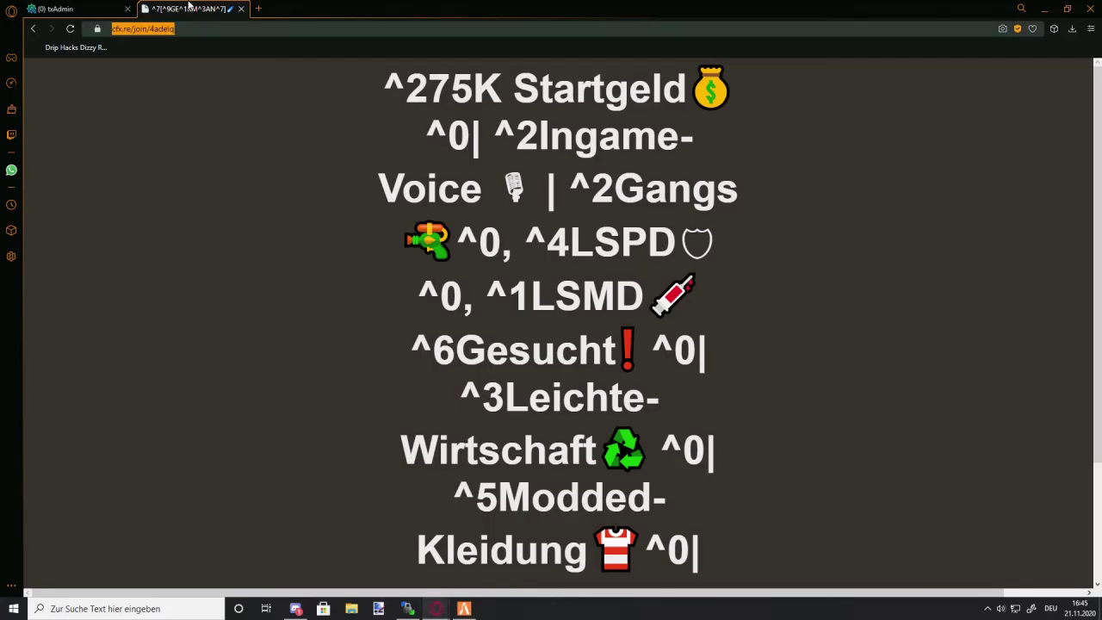
left_click(242, 9)
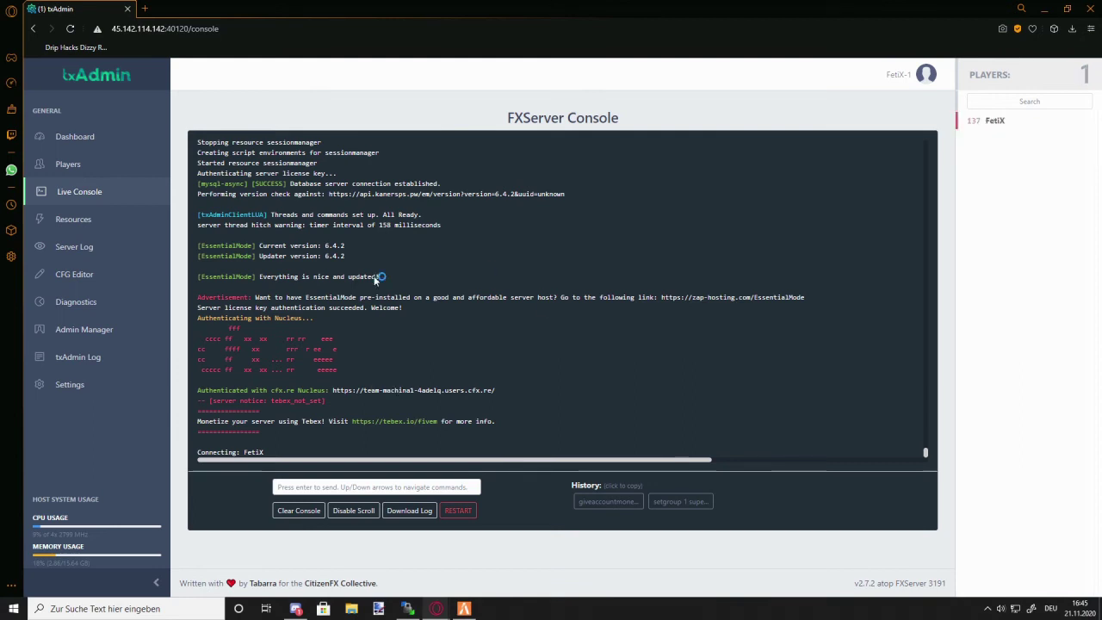
Check the game's loading progress in FiveM and the connection log in the txAdmin live console
left_click(464, 609)
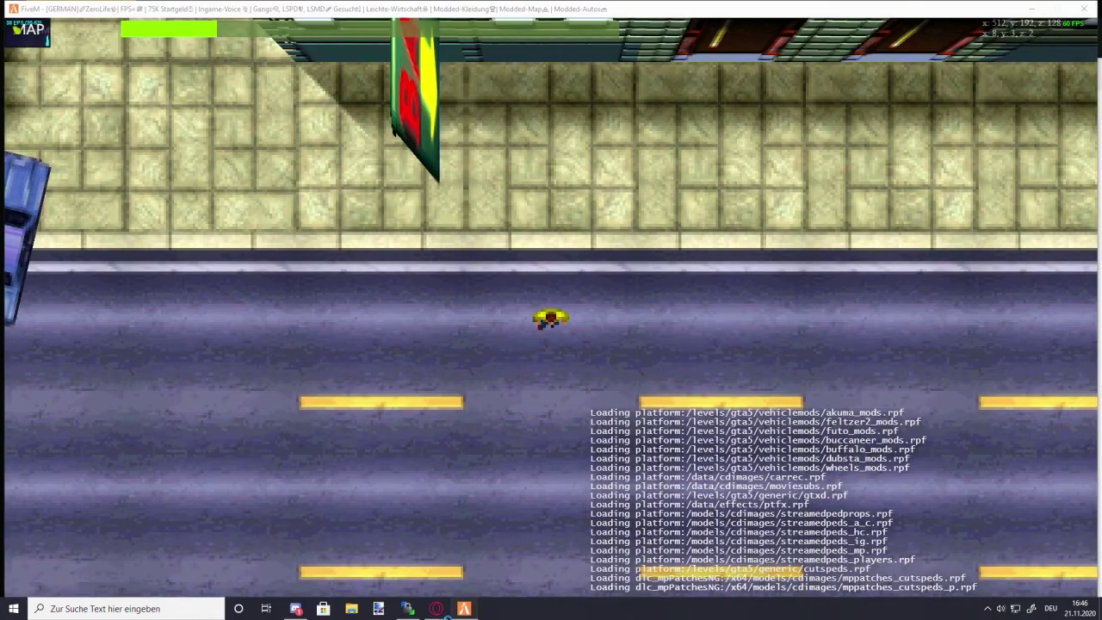
key("super")
mouse_move(437, 608)
left_click(490, 584)
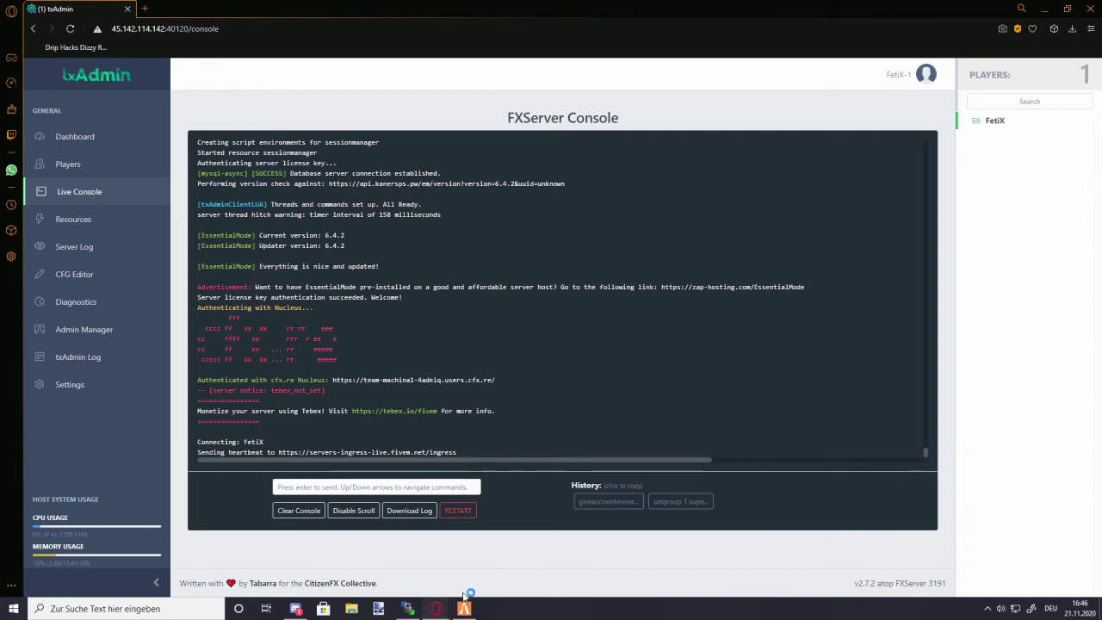
left_click(464, 608)
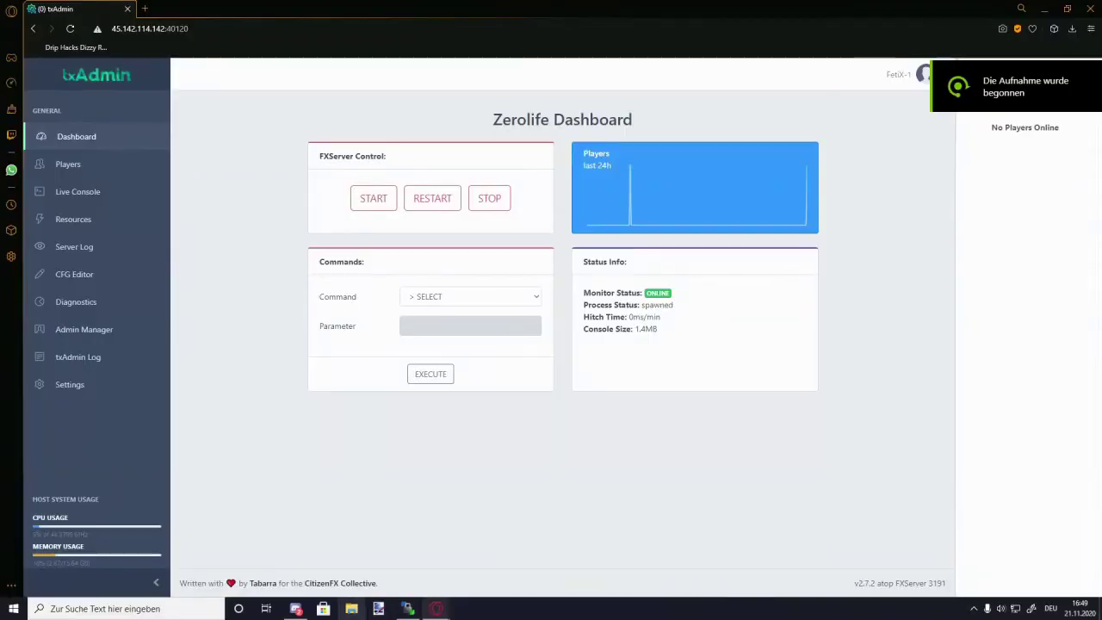
Find FiveM.exe through the Windows search and launch the client again
left_click(103, 608)
type("fivem")
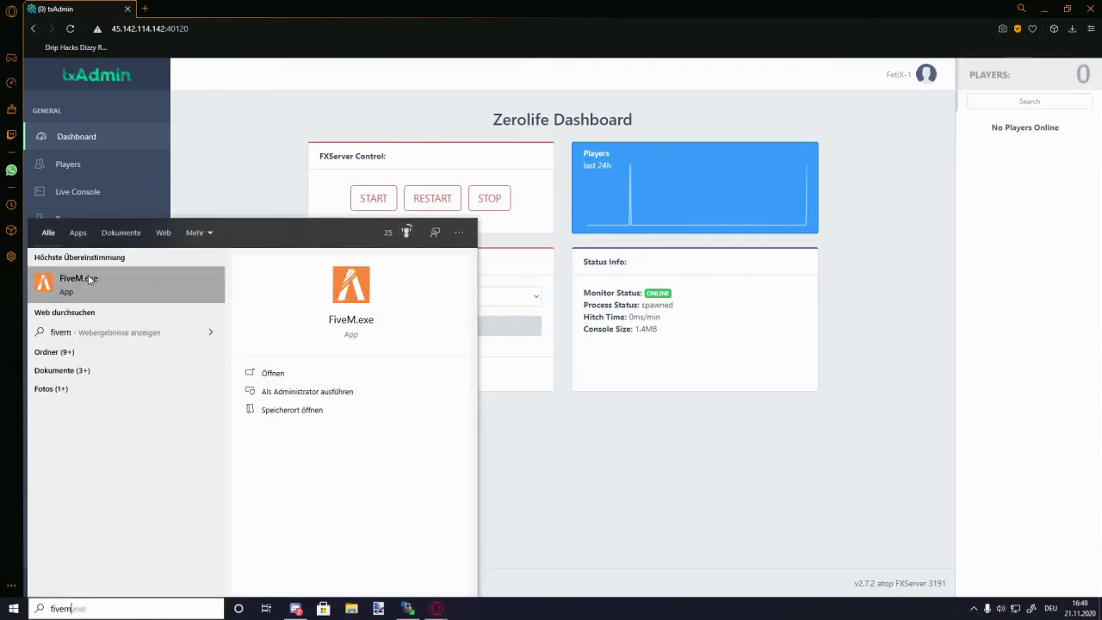
left_click(89, 280)
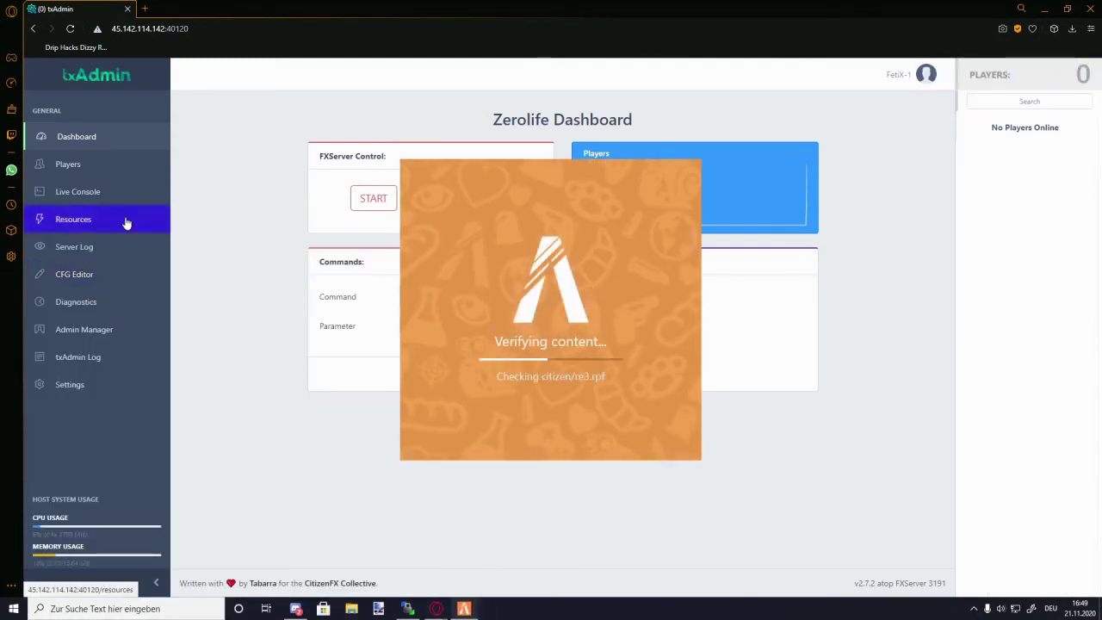
Examine the mysql-async resource inside the [essentialmode] folder in WinSCP, then return to the txAdmin live console
left_click(407, 608)
left_click(294, 307)
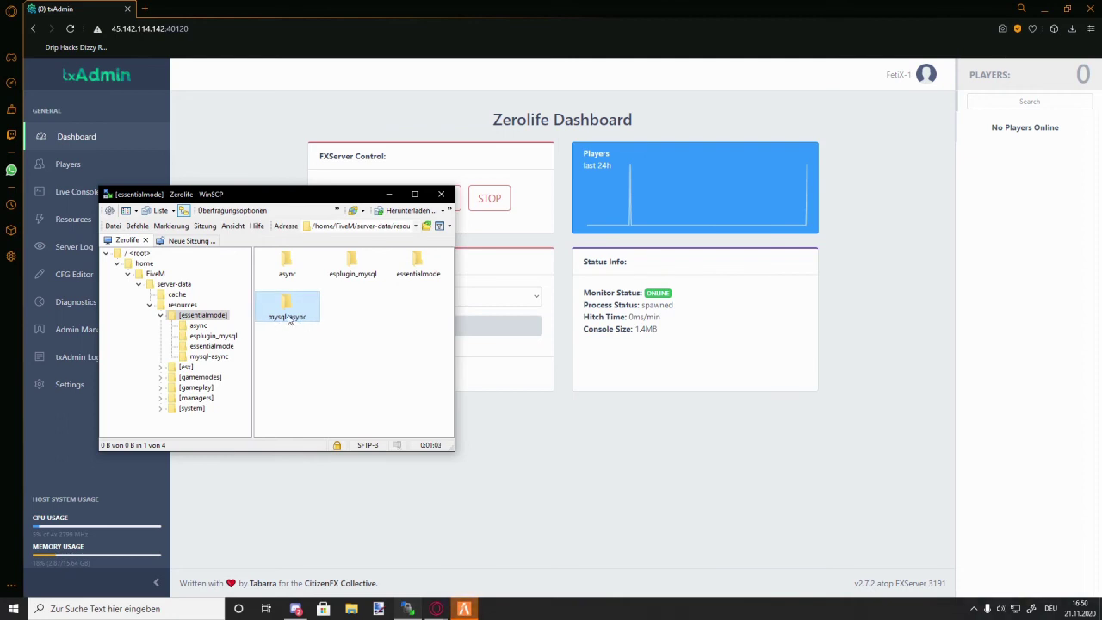
left_click(52, 191)
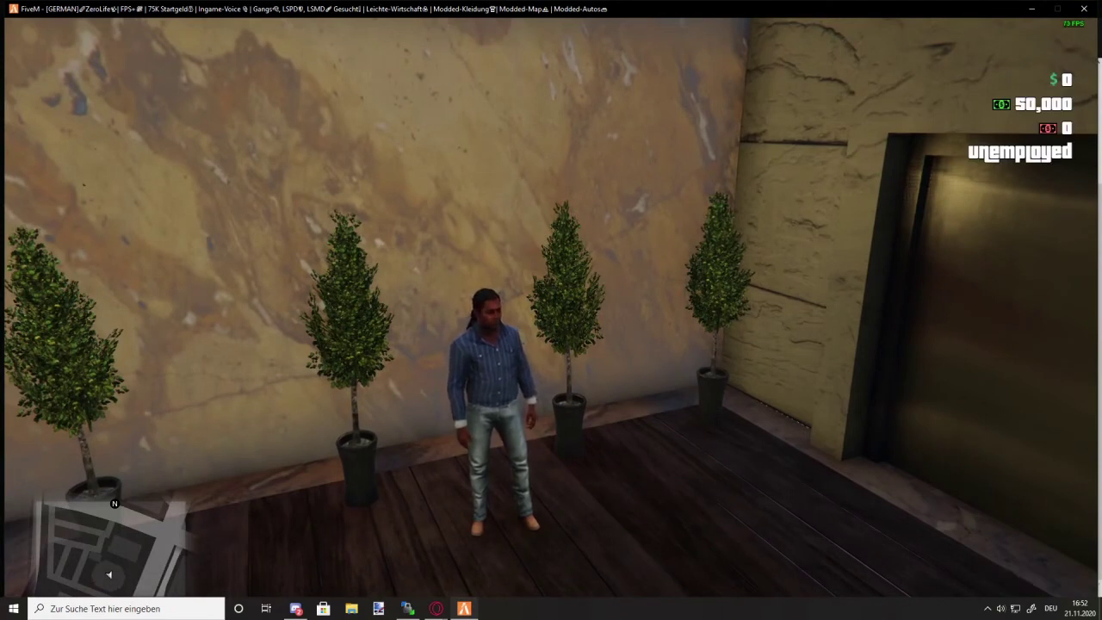
Walk the character out of the spawn building to the street to check that the ESX money and job display works
key("w")
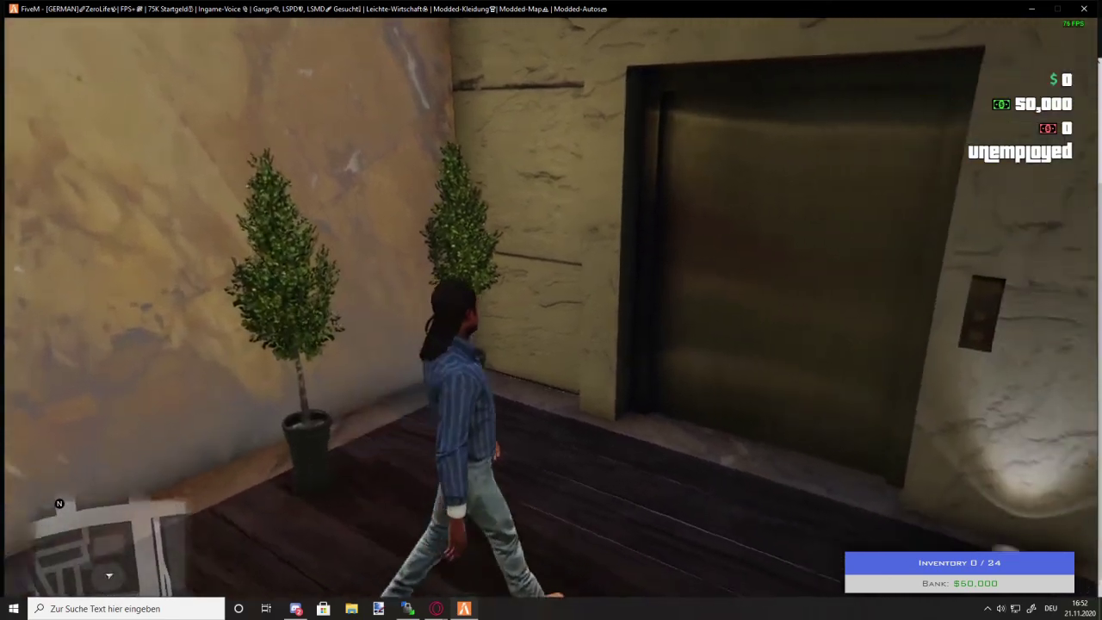
key("w")
key("s")
key("s")
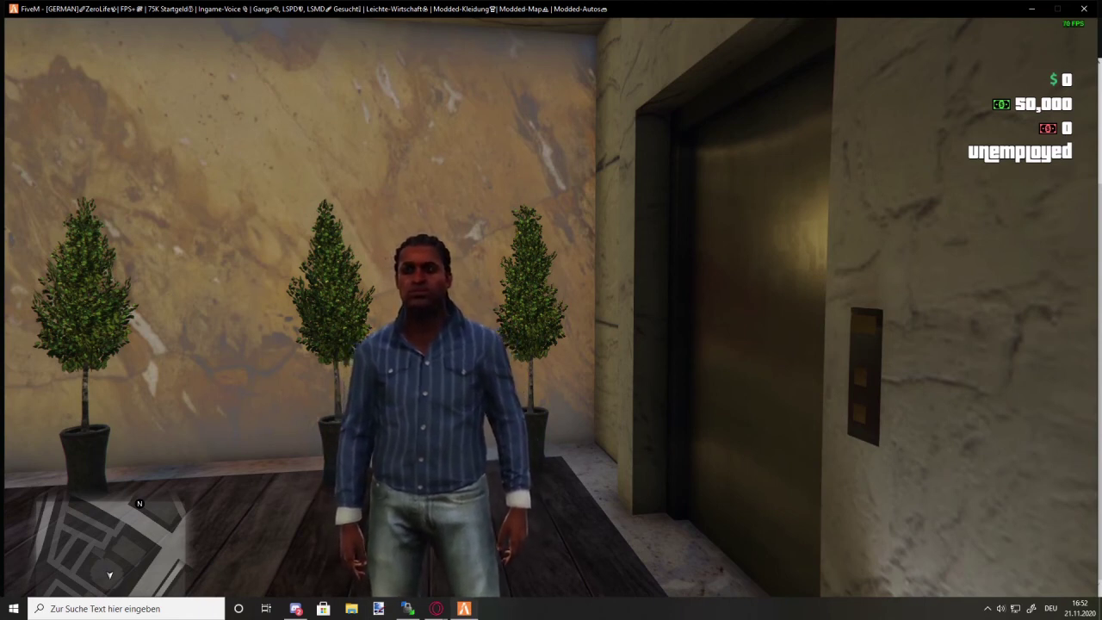
key("w")
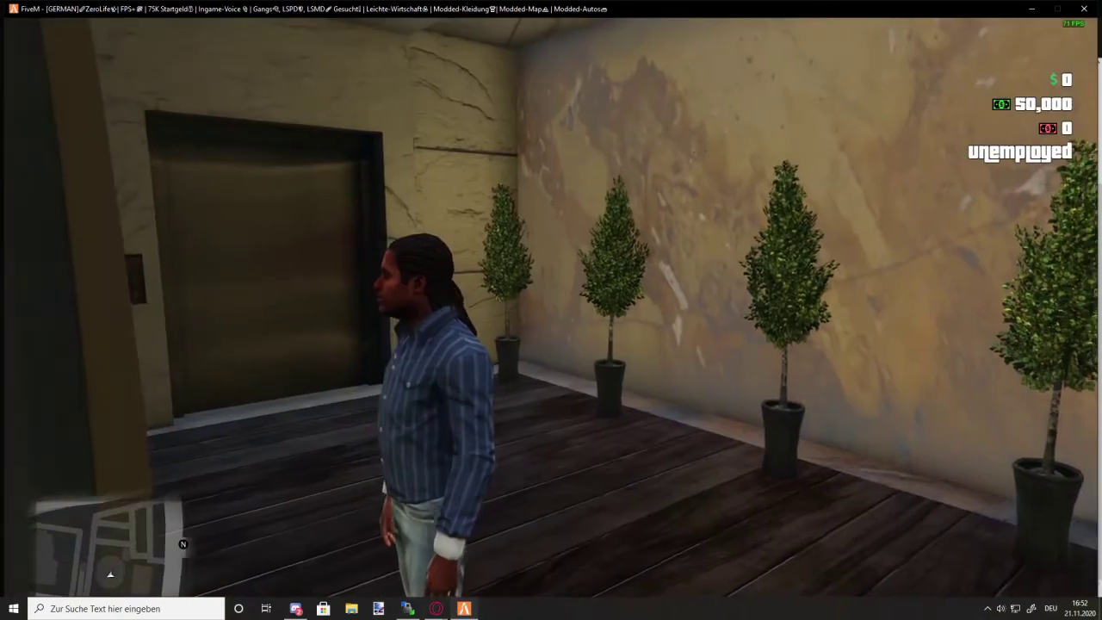
key("w")
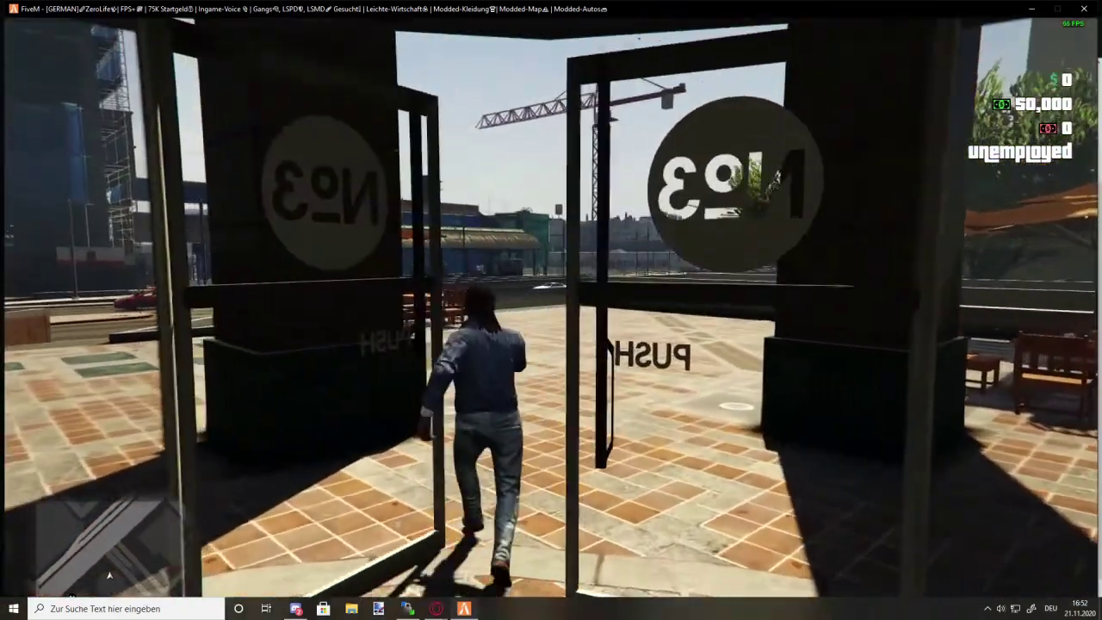
key("w")
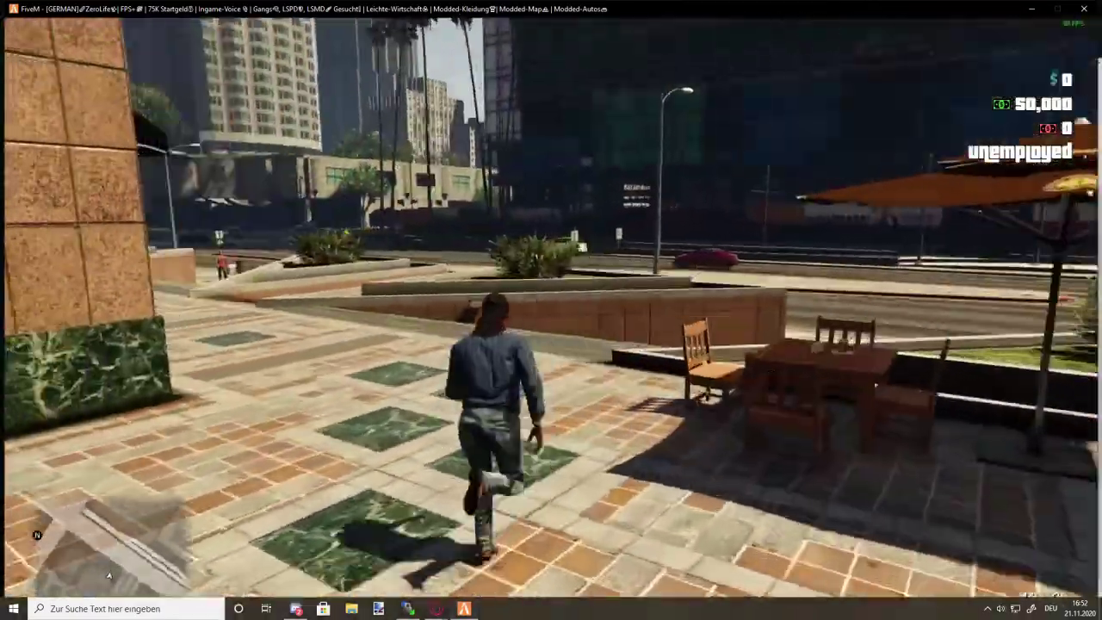
key("w")
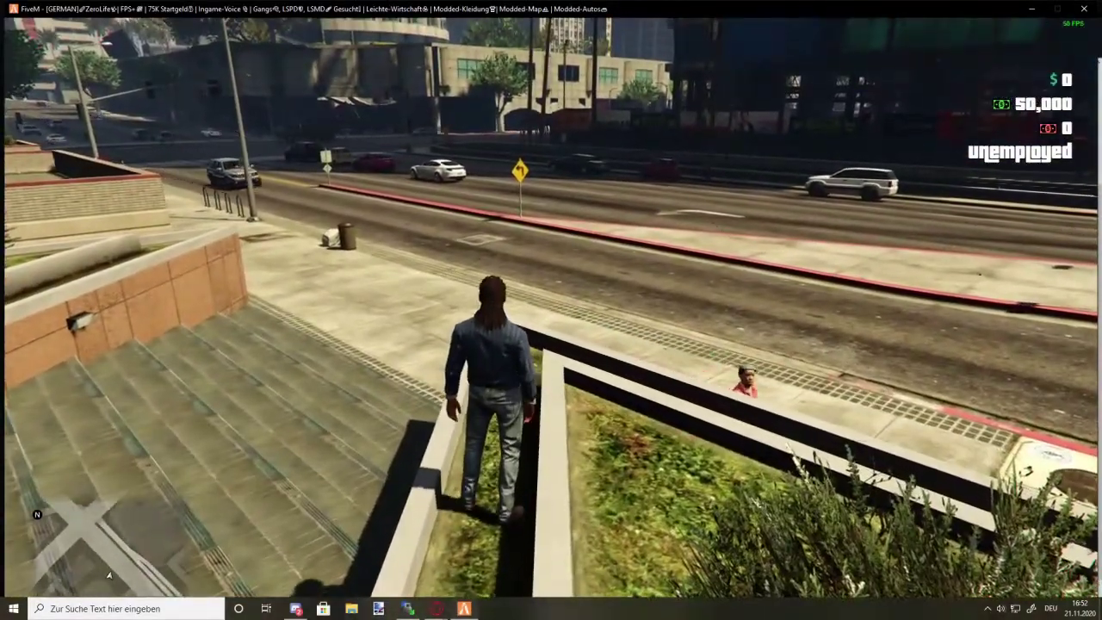
key("w")
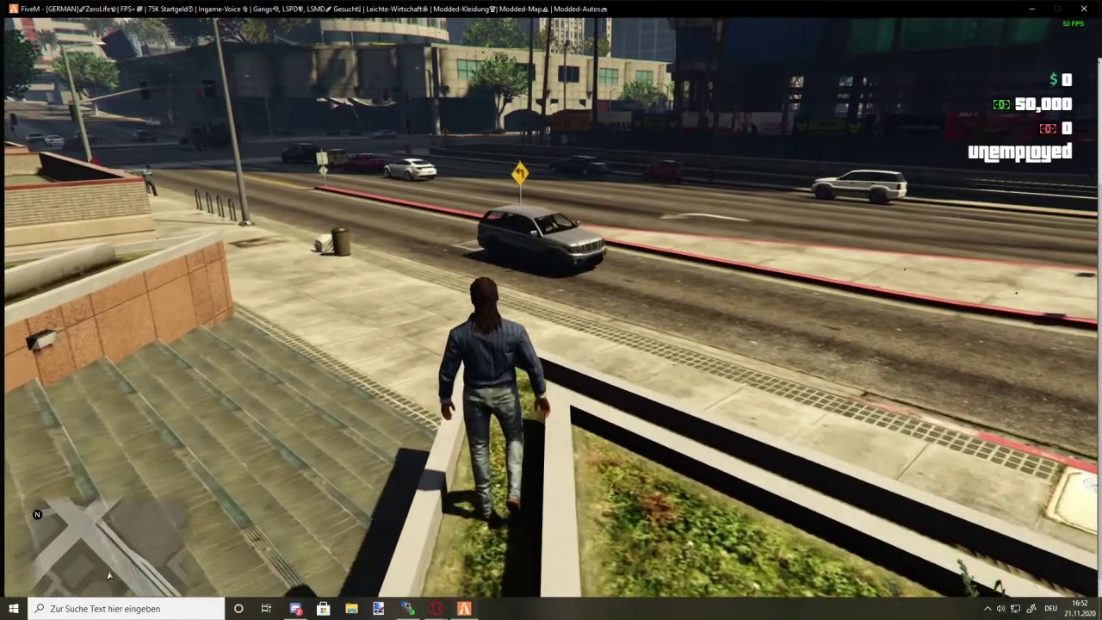
key("w")
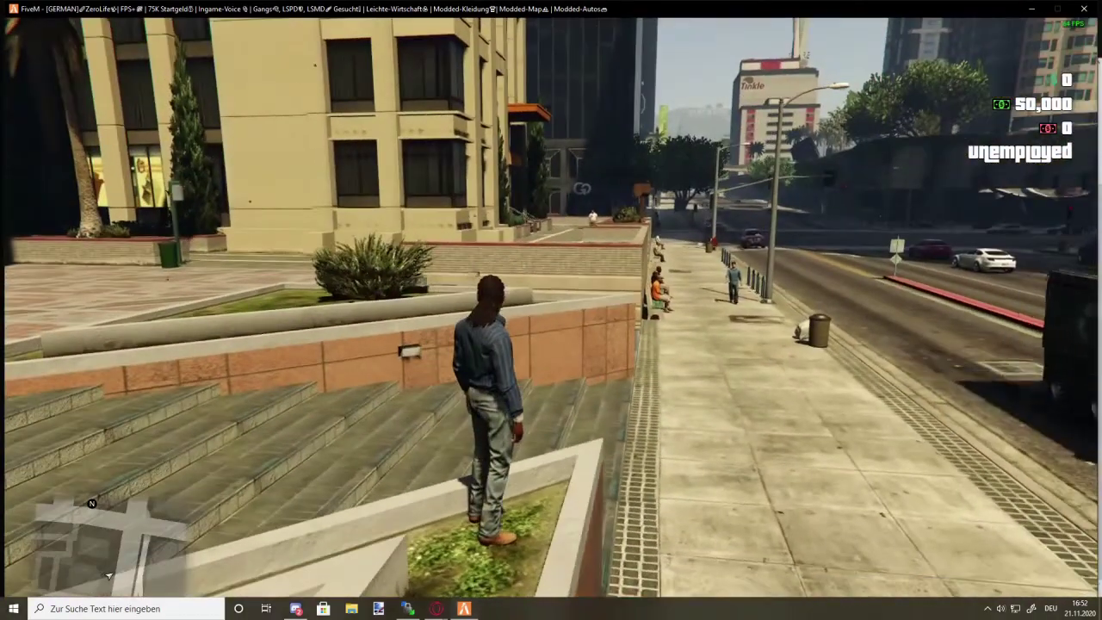
key("w")
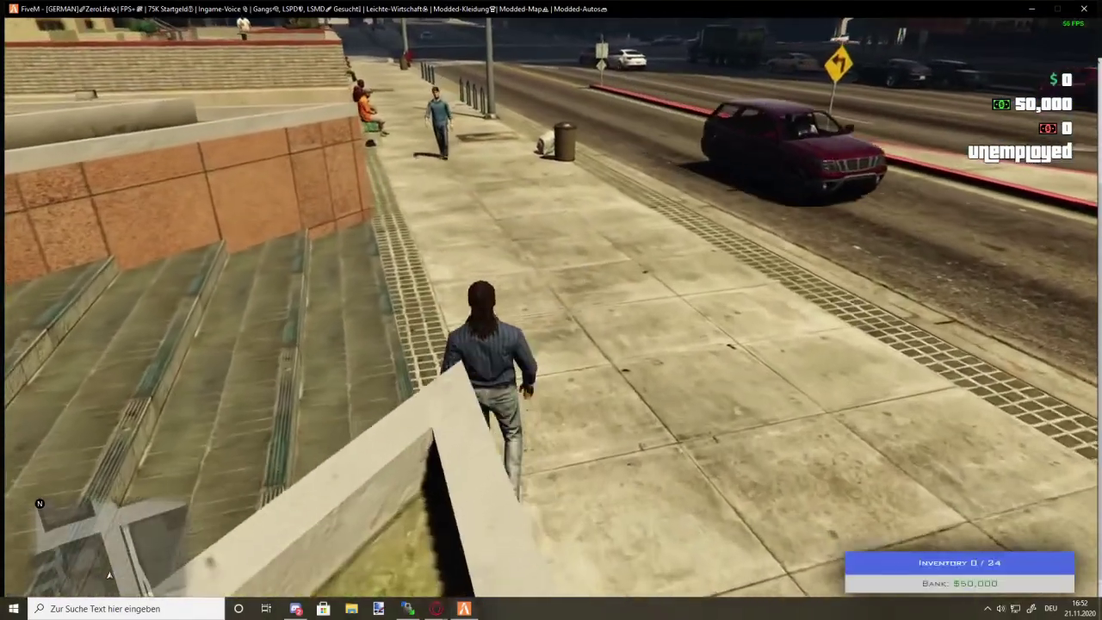
Switch to phpMyAdmin, inspect the player records in the essentialmode users table and minimize the window
key("super")
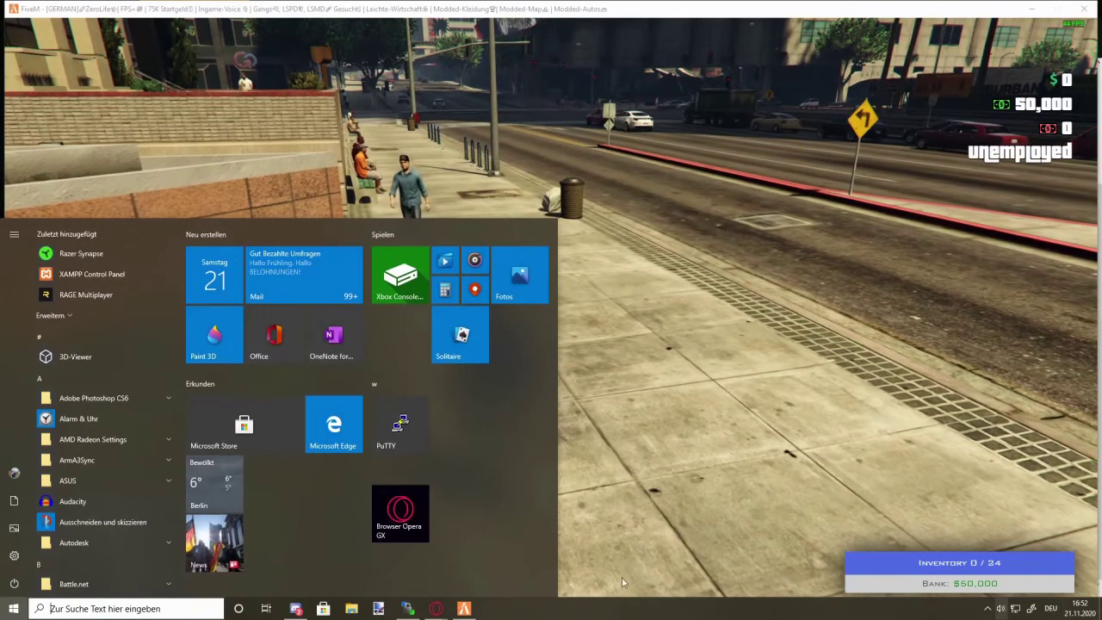
mouse_move(437, 608)
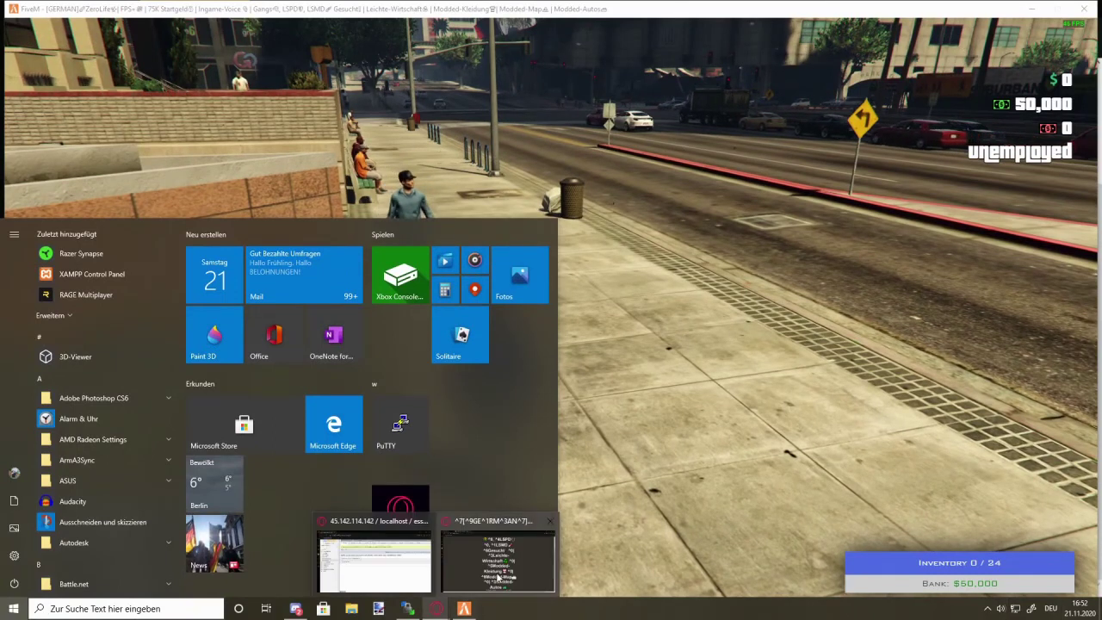
left_click(383, 575)
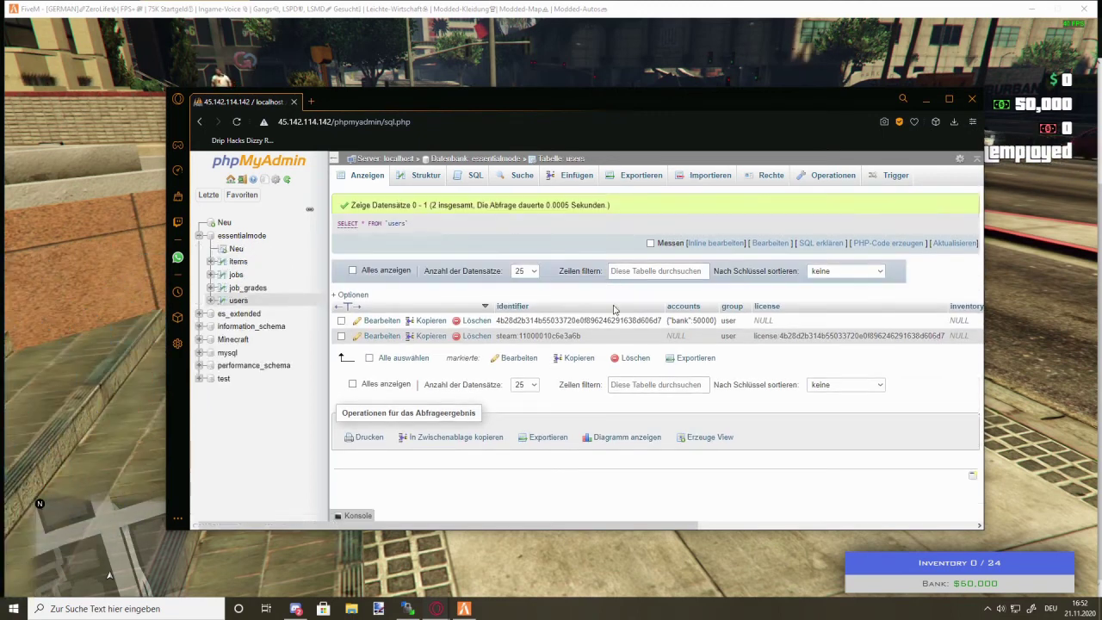
left_click(925, 99)
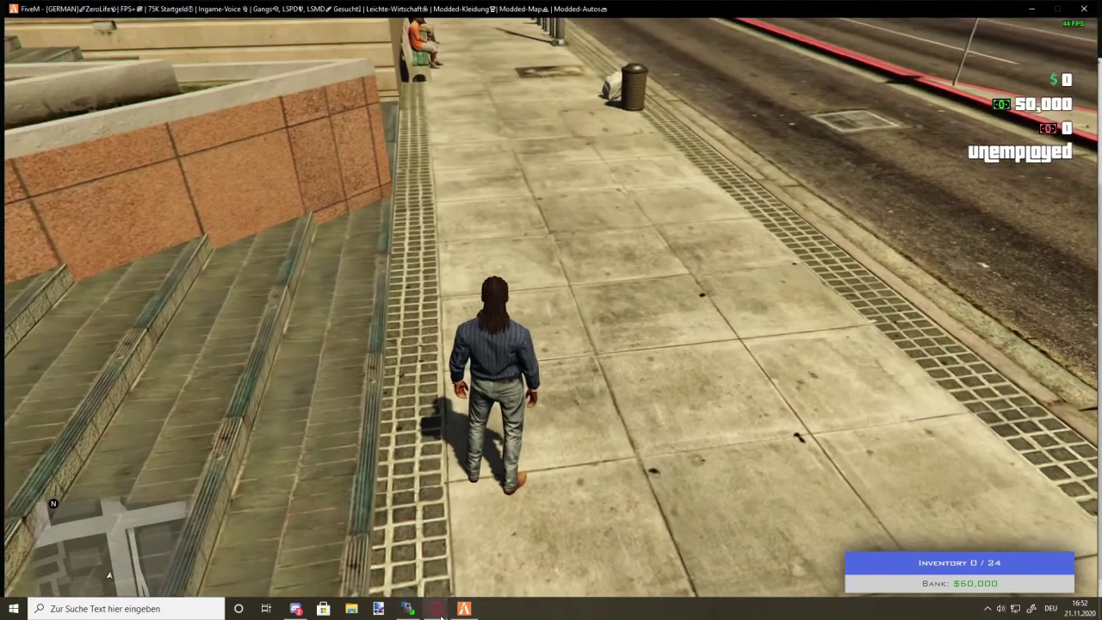
Check the player connection entry in the txAdmin live console, then switch back to FiveM
mouse_move(439, 611)
left_click(504, 550)
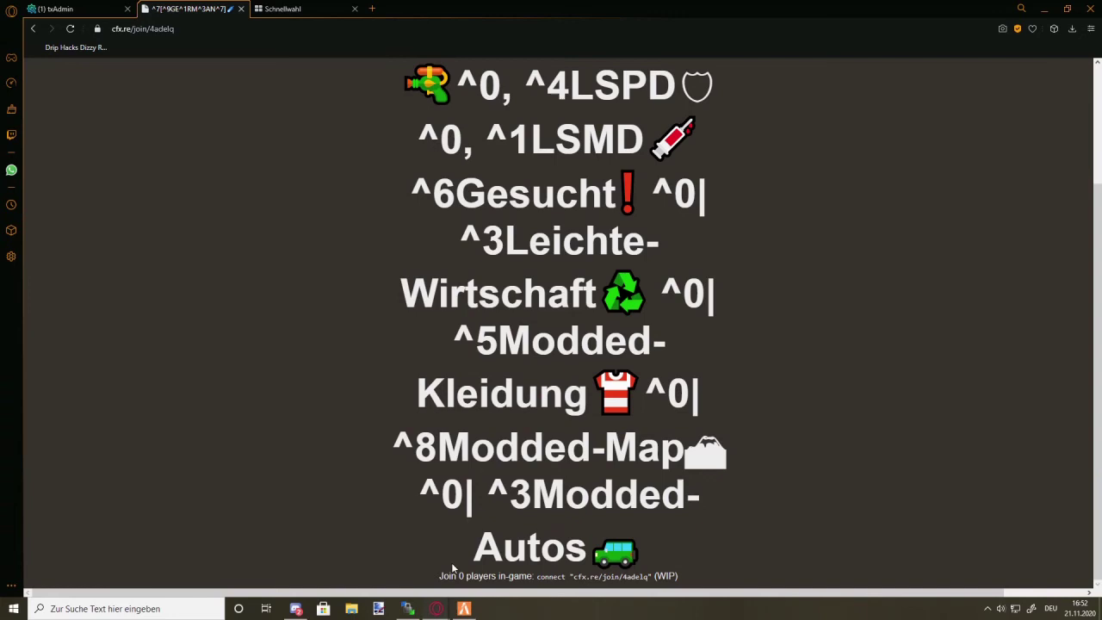
left_click(93, 8)
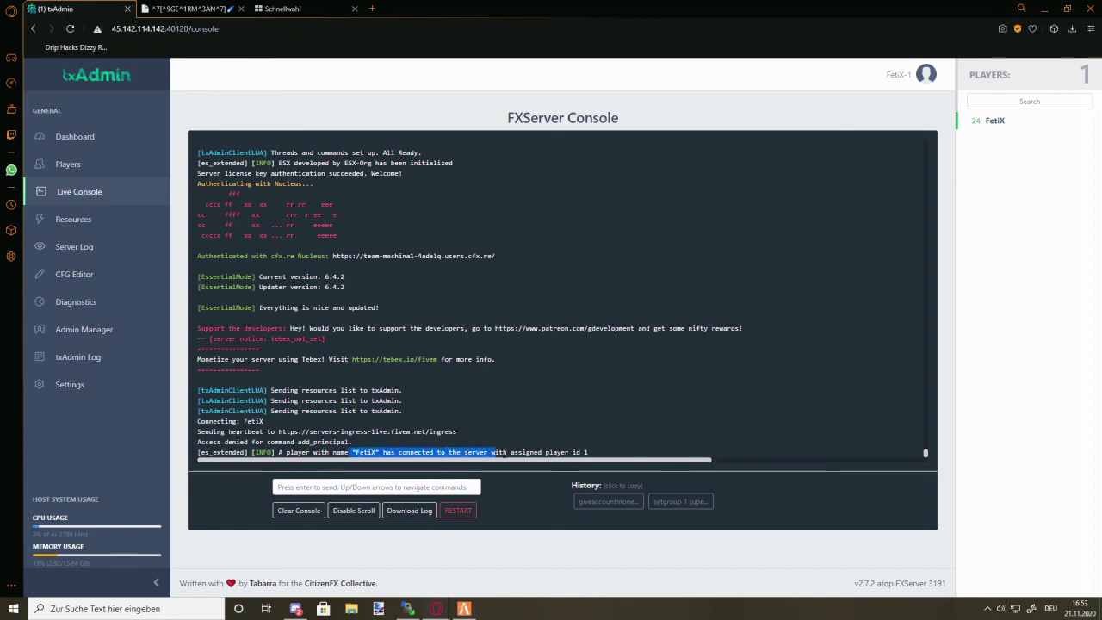
left_click_drag(505, 452, 499, 452)
left_click(464, 609)
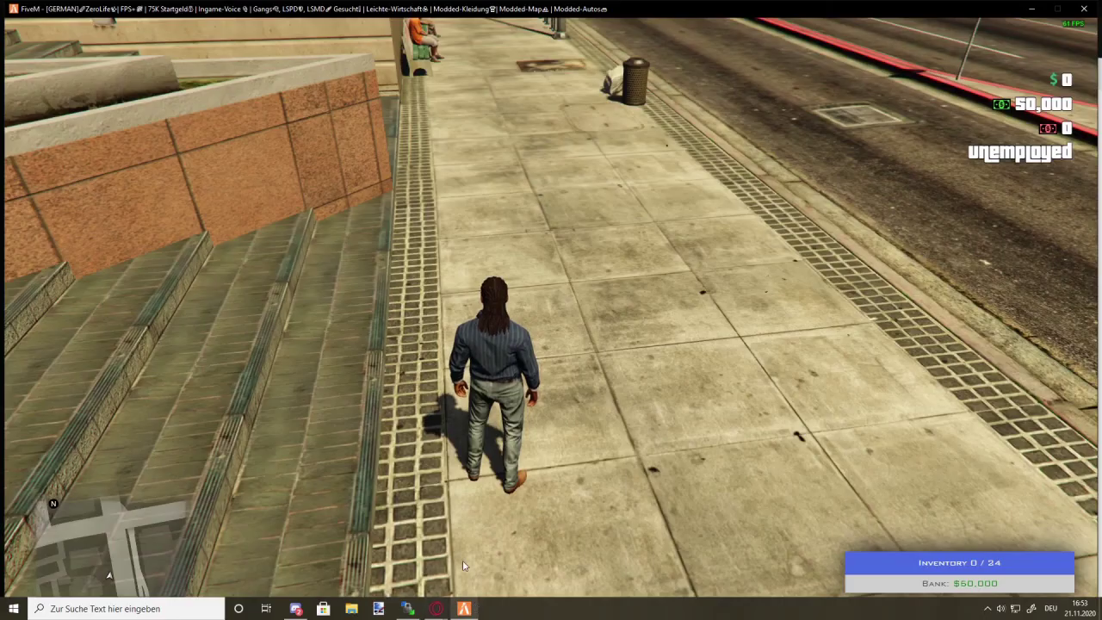
Spawn a Zentorno on the street with the chat command /car zentorno
key("t")
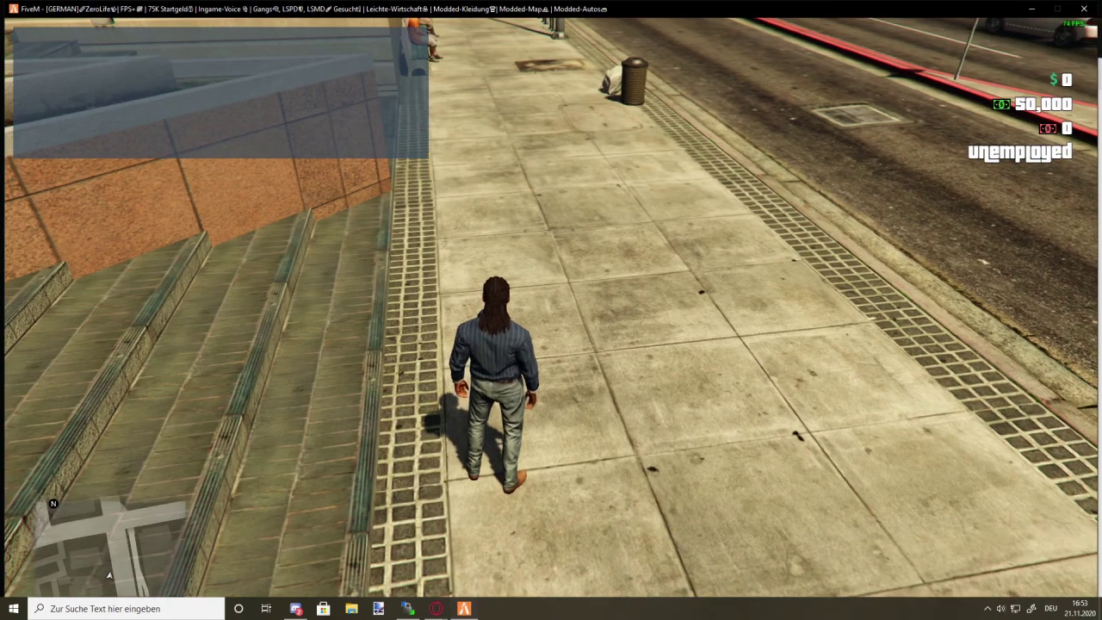
type("/car zento")
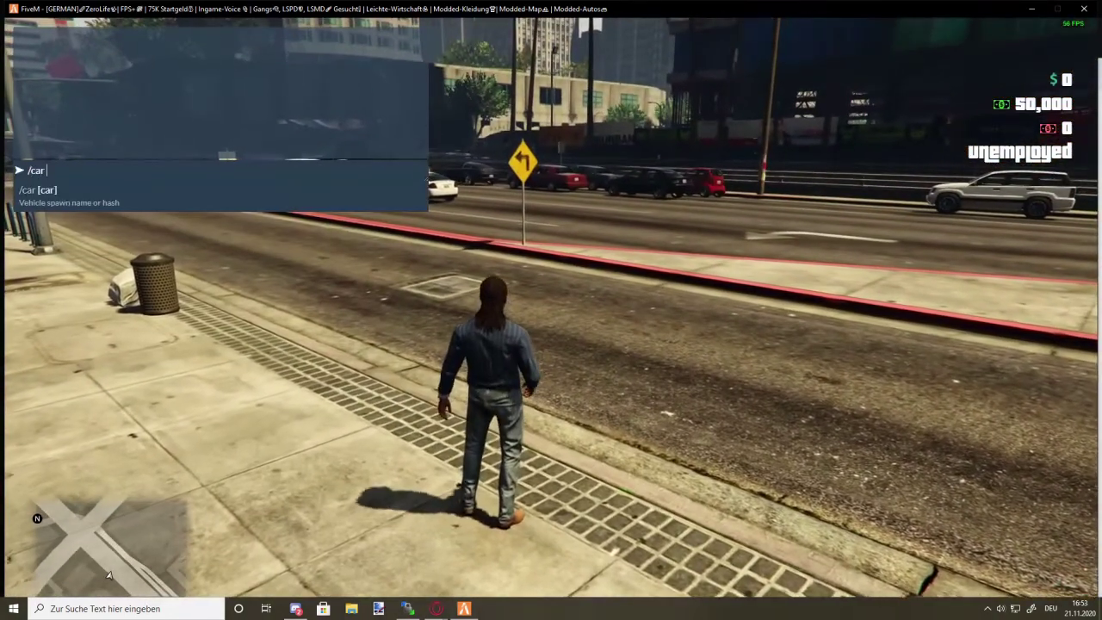
type("rno")
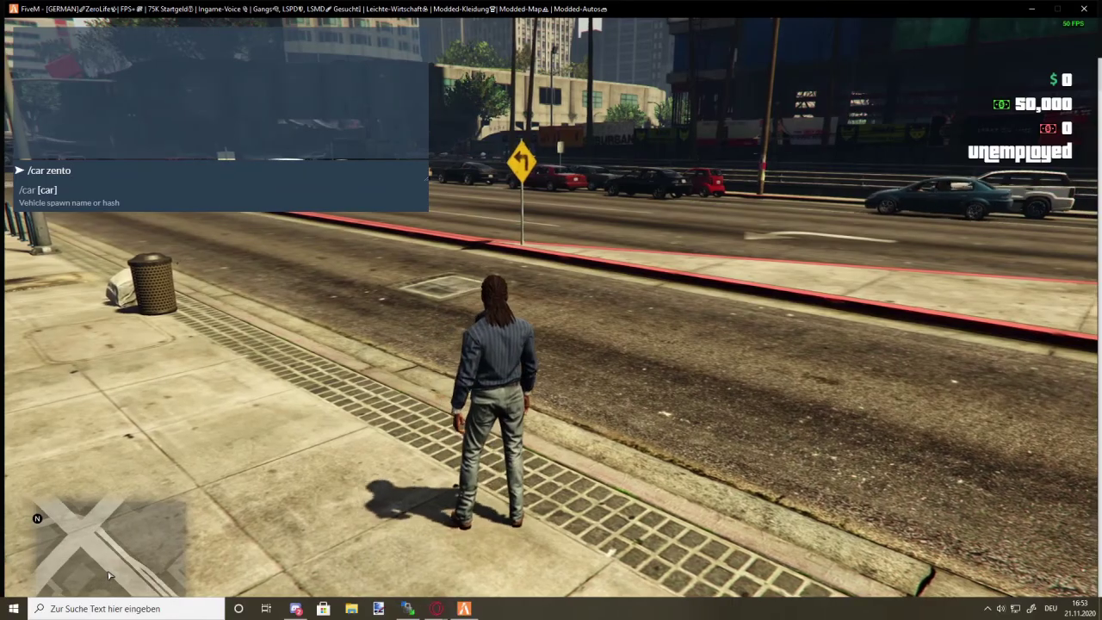
key("Return")
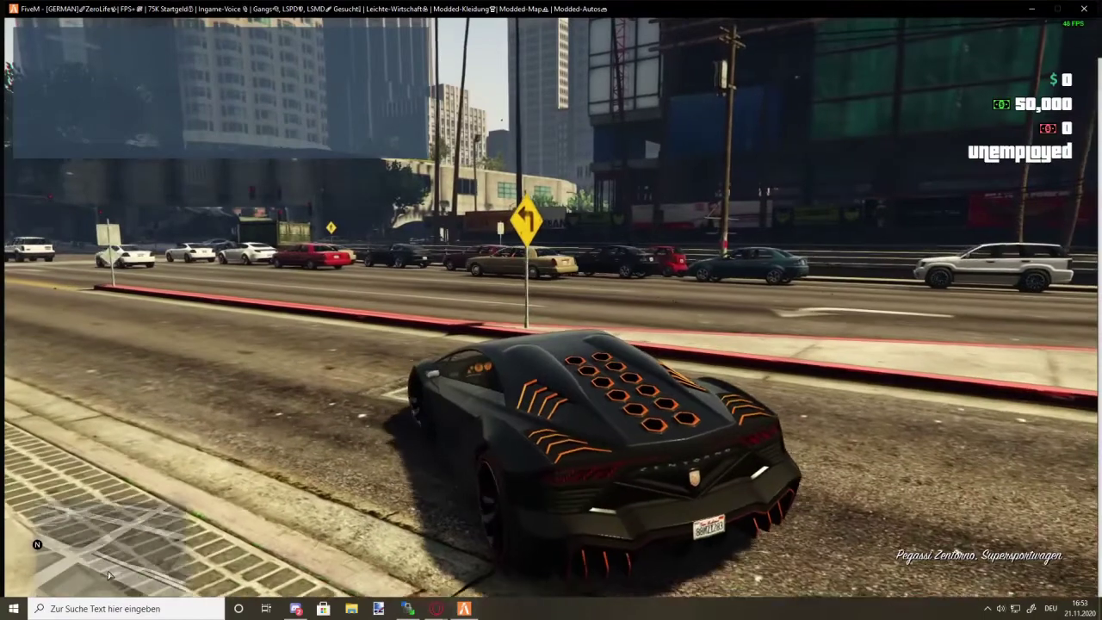
Delete the spawned car with the chat command /dv
key("super")
left_click(675, 389)
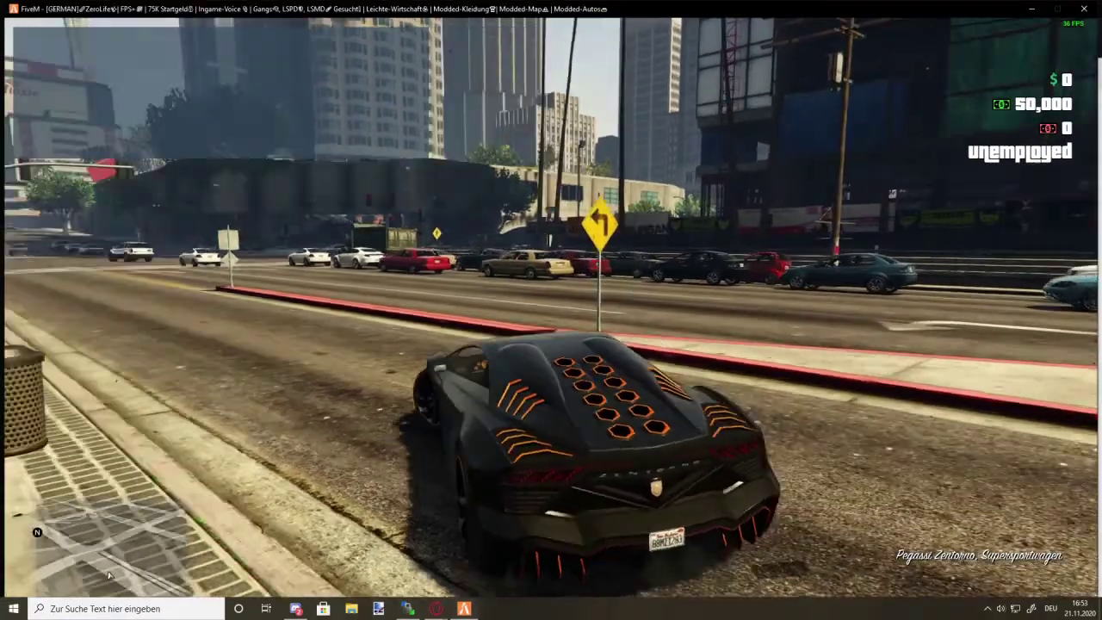
type("t/dv")
key("Return")
Start a /set command in the game chat, then run the character across the street
type("t/set")
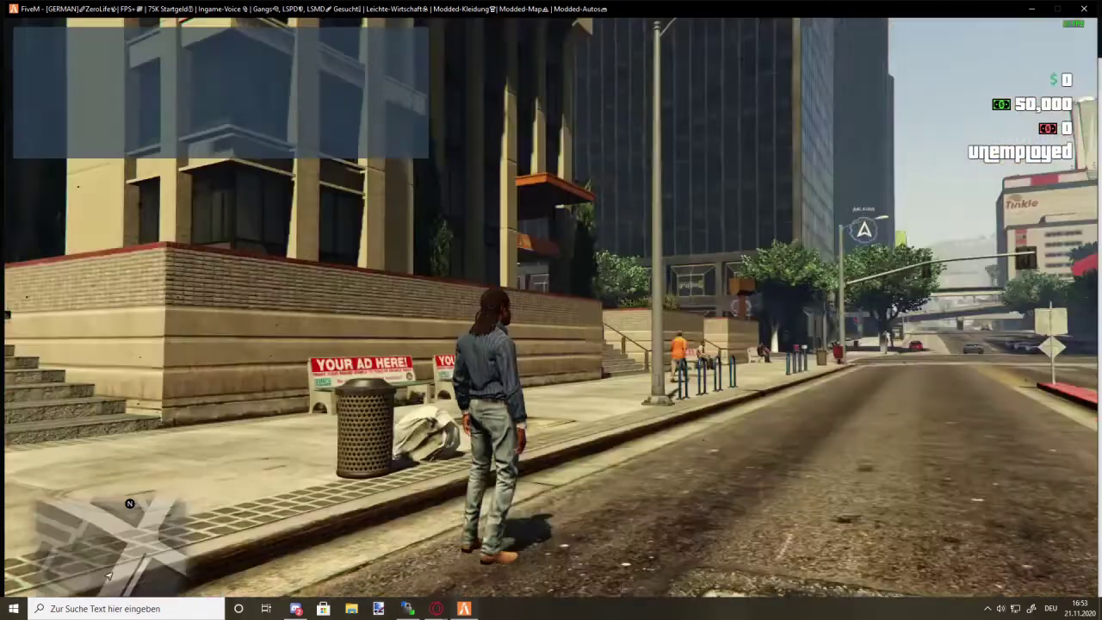
type("t")
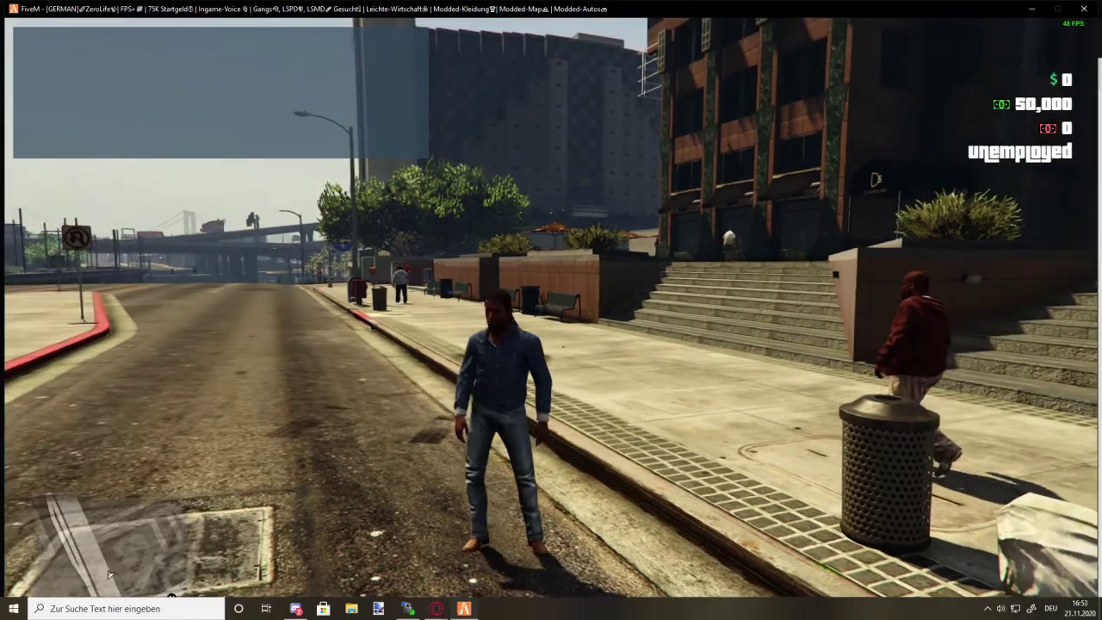
key("w")
key("a")
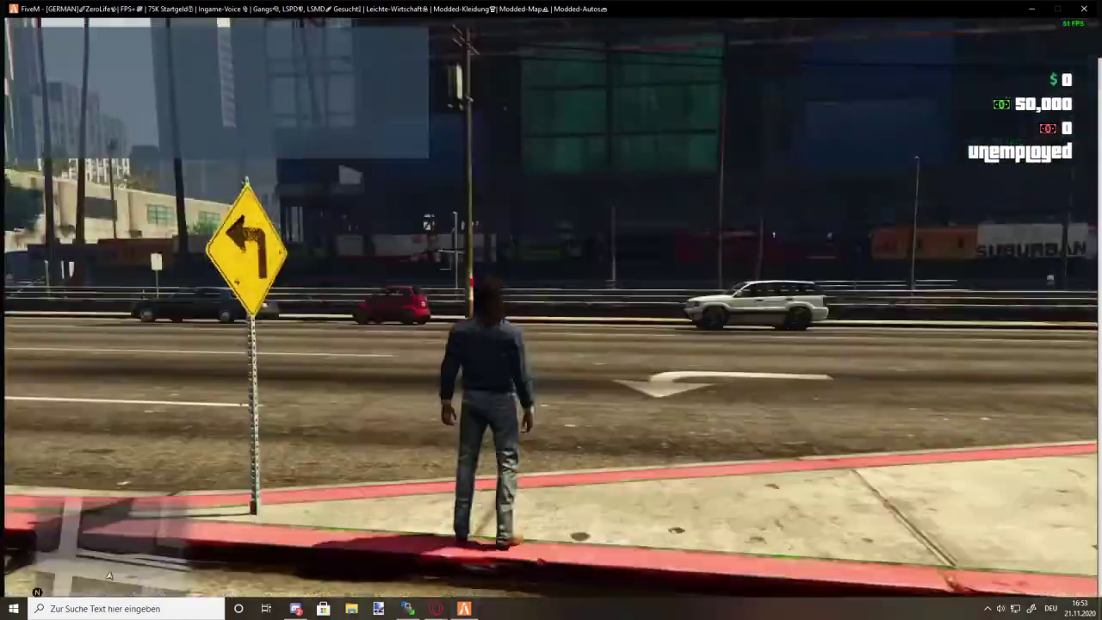
key("w")
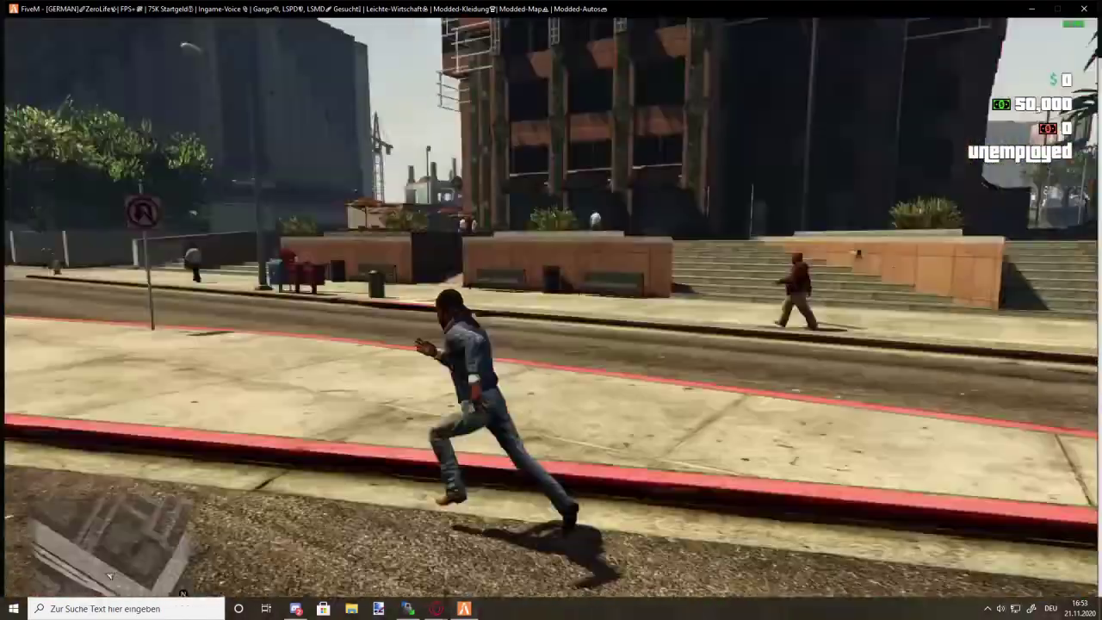